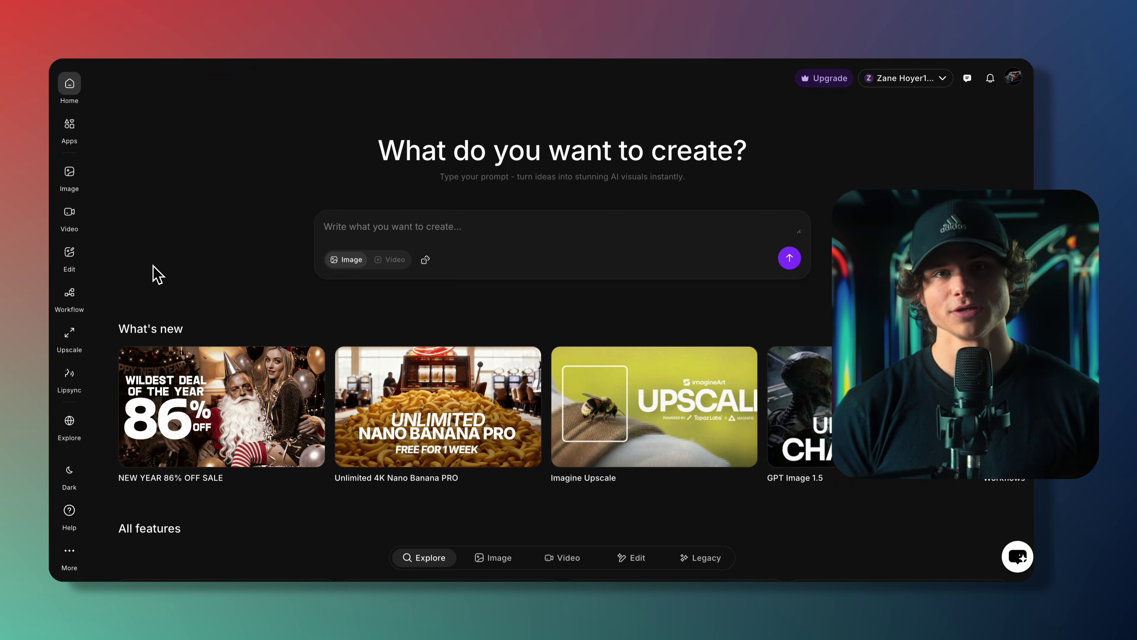
# - In image creation, complete the hospital ID badge prompt for the tired surgeon with slightly red eyes and a little bit depressed look
pyautogui.scroll(-1, 109, 188)
pyautogui.moveTo(73, 182)
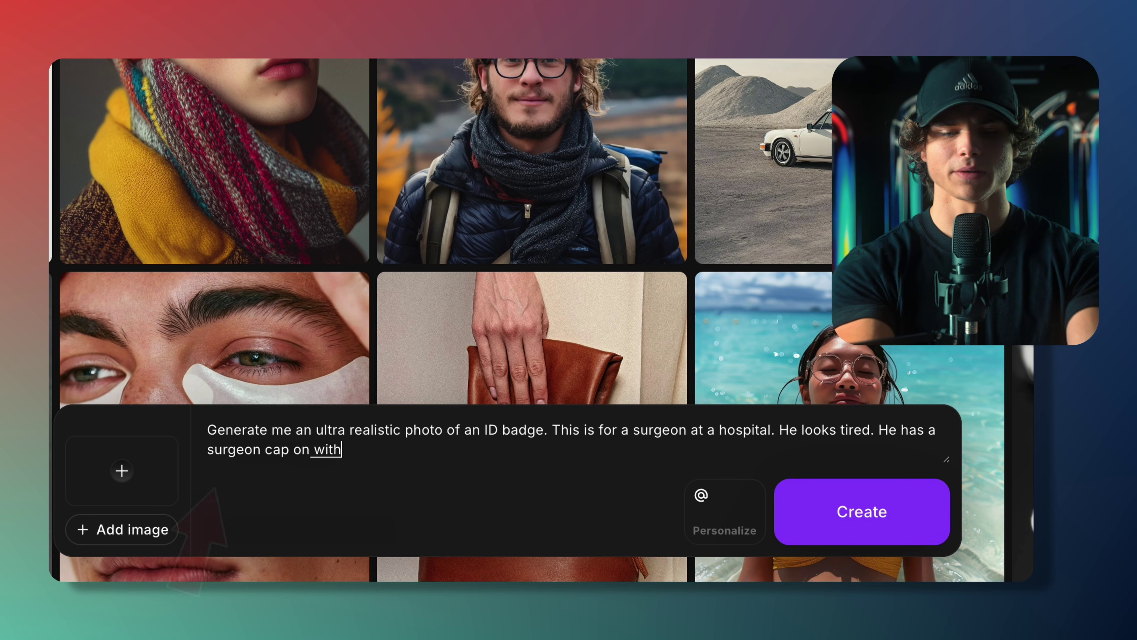
pyautogui.write('slightly red eyes.')
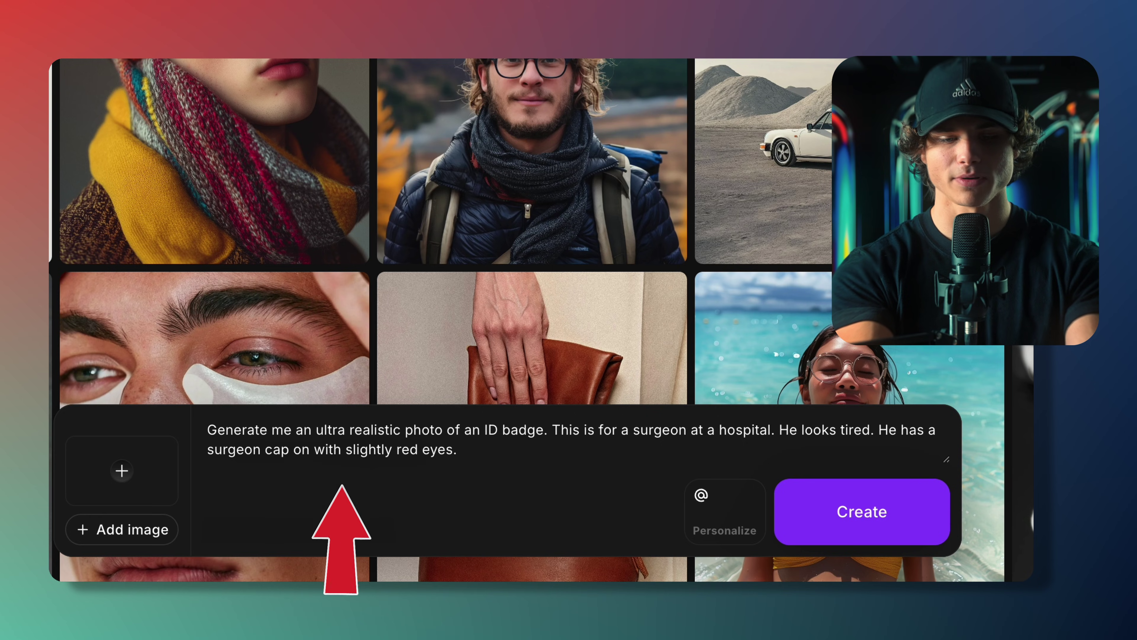
pyautogui.write(' The man looks a little bit depressed.')
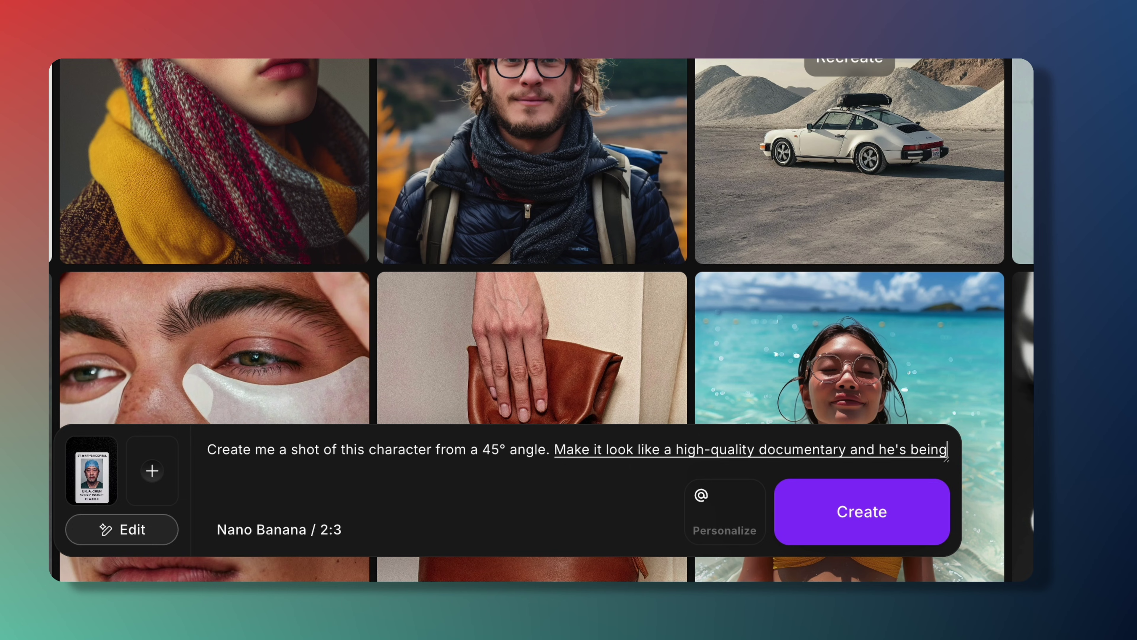
# - Finish the prompt for a 45° high-quality documentary shot of the badge character by stating that he is being interviewed
pyautogui.write('interviewed.')
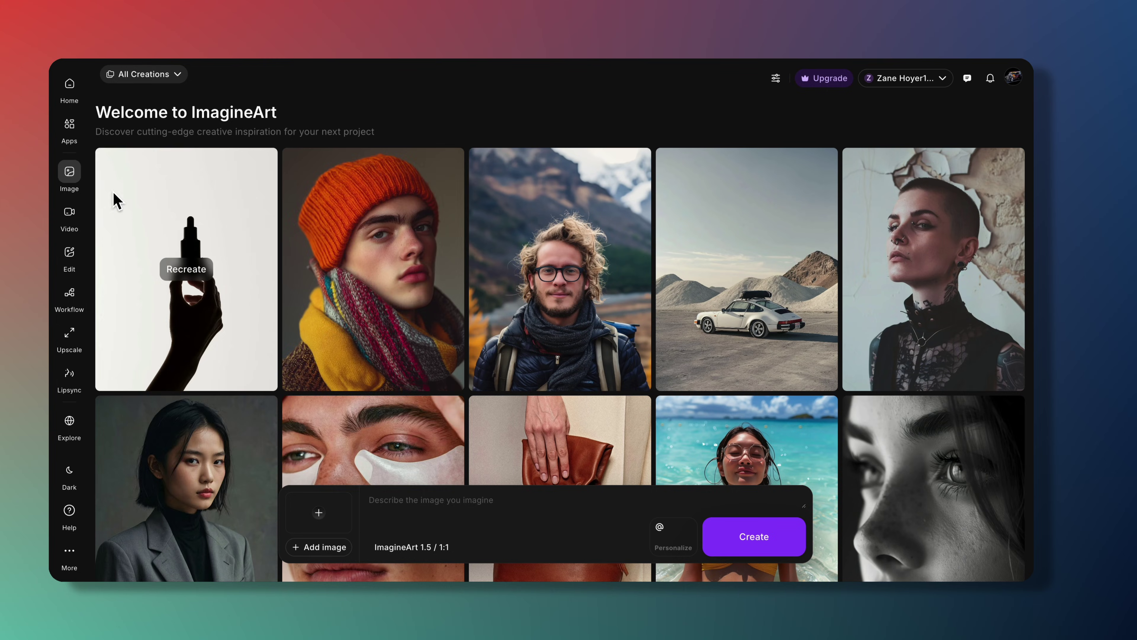
# - Choose Kling 2.6 Pro for video and end the prompt's spoken line with "cure autism and schizophrenia. They will come after my family for this."
pyautogui.moveTo(70, 219)
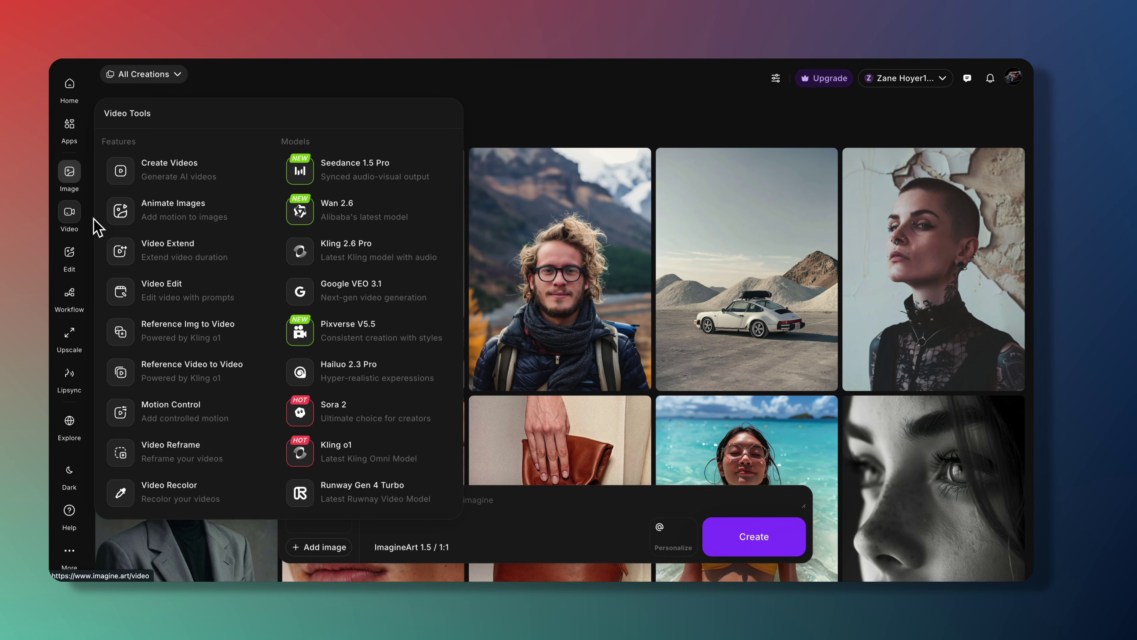
pyautogui.click(350, 244)
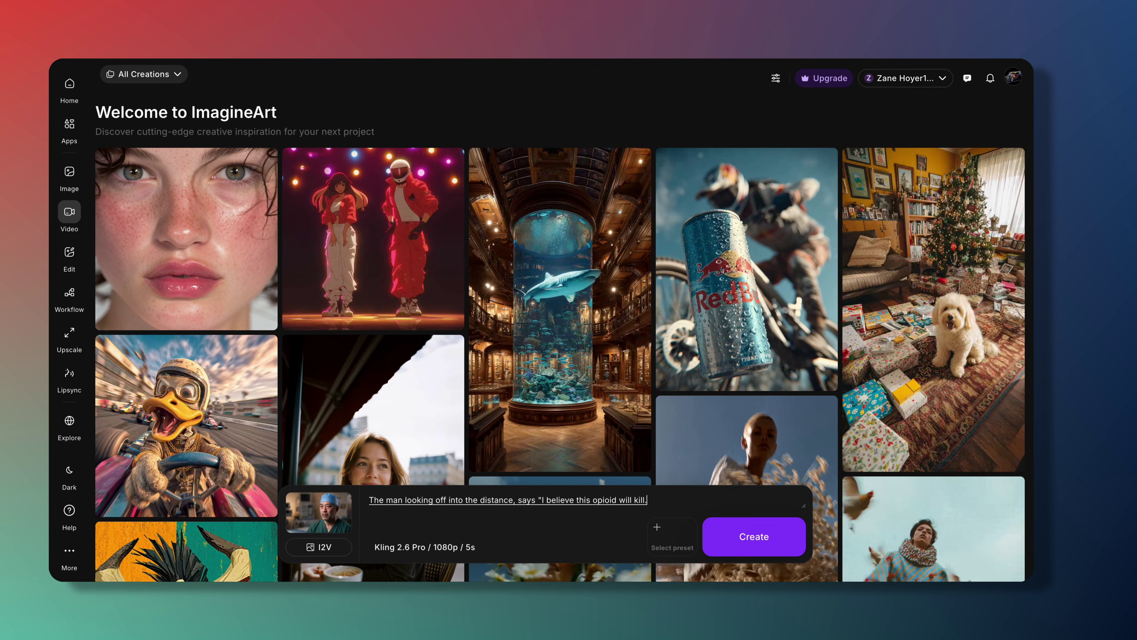
pyautogui.press('BackSpace')
pyautogui.press('BackSpace')
pyautogui.press('BackSpace')
pyautogui.press('BackSpace')
pyautogui.press('BackSpace')
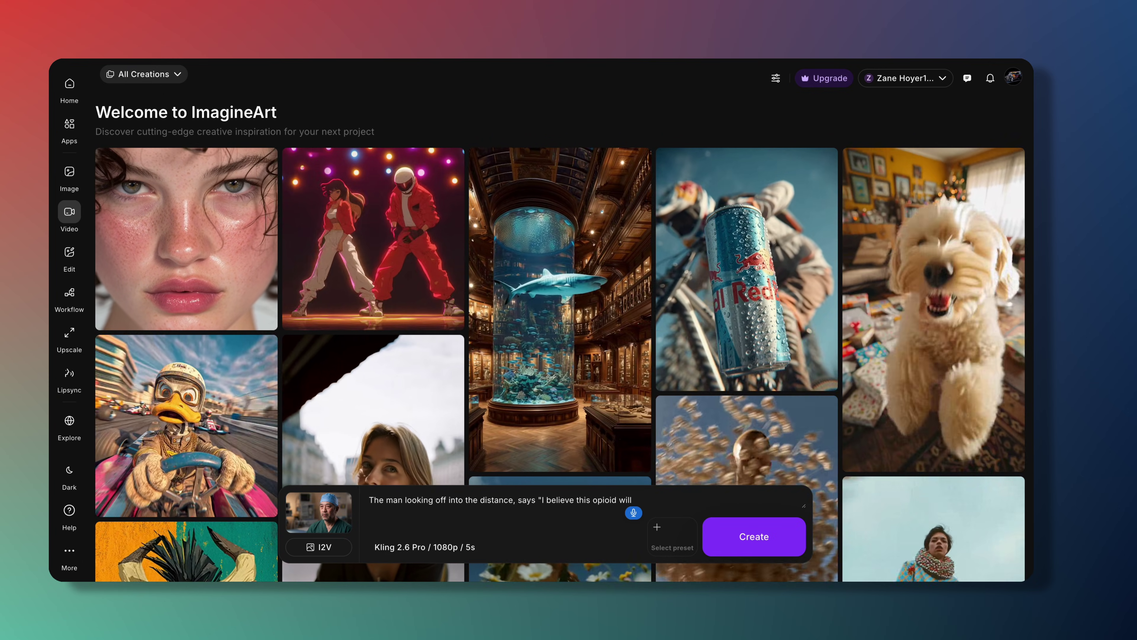
pyautogui.write('cure autism and sc')
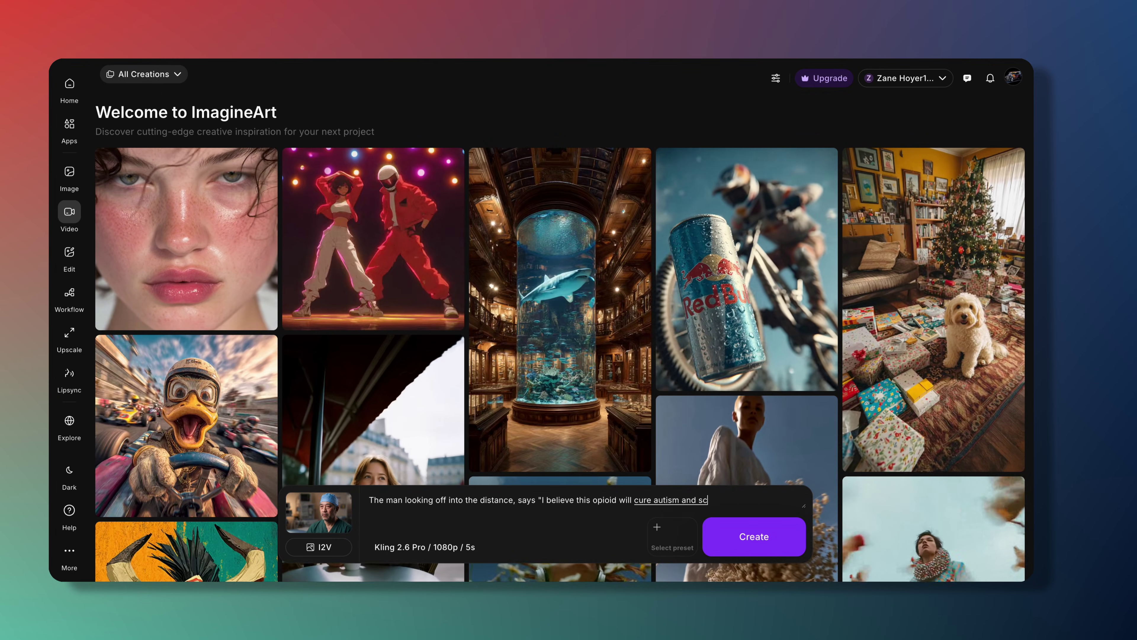
pyautogui.write('hizophrenia. They will come after my f')
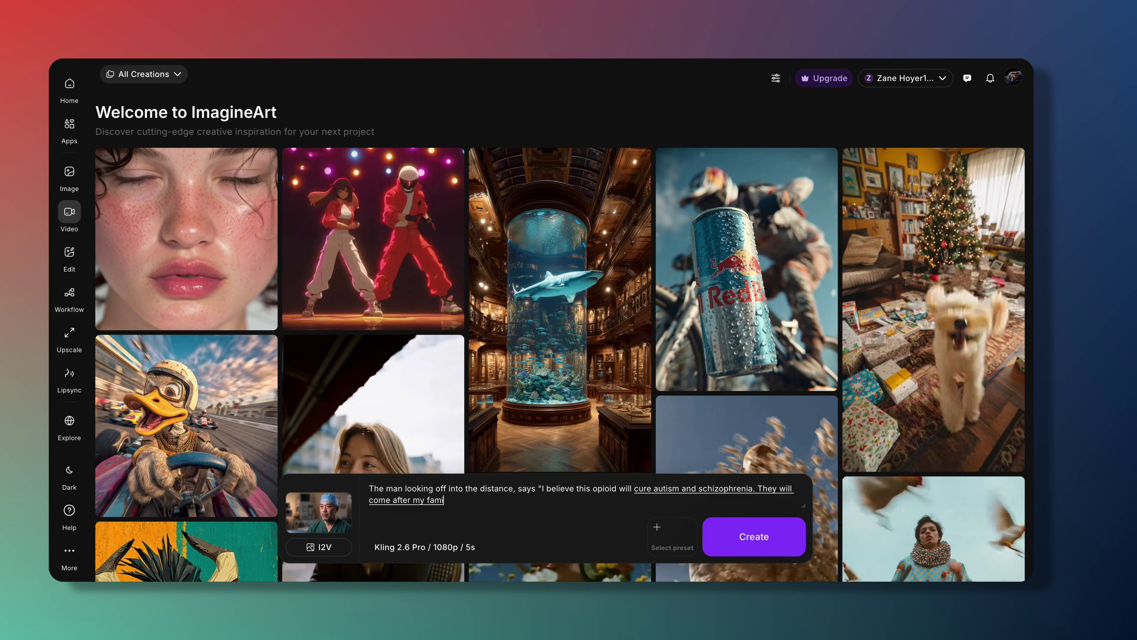
pyautogui.write('amily for this.')
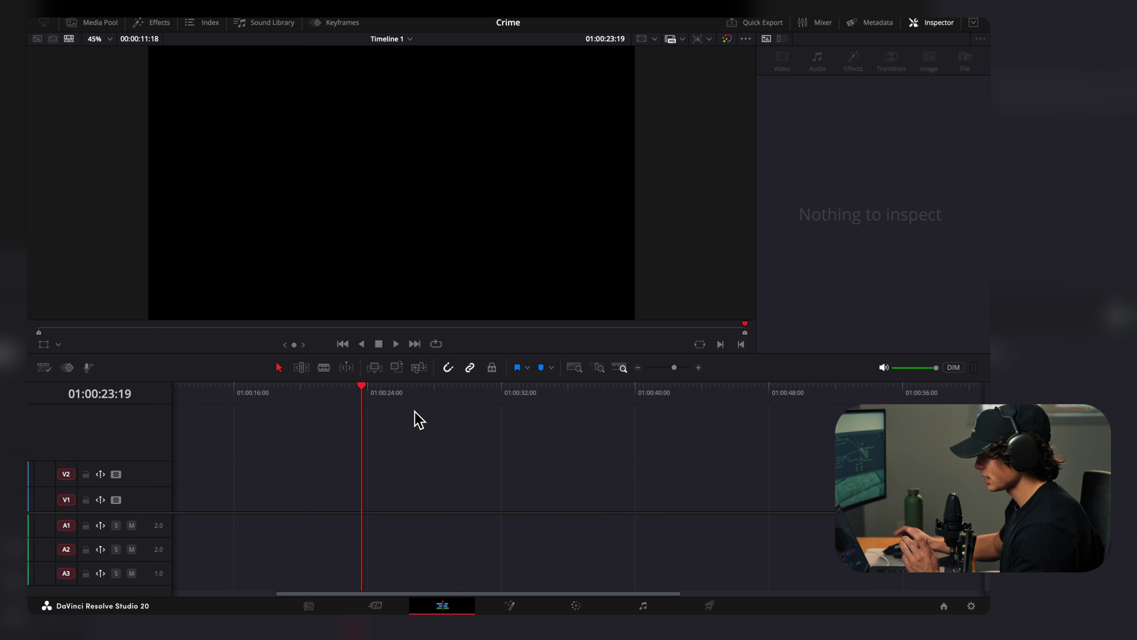
# - Switch to DaVinci Resolve, place a Fusion Composition on video track 1 and extend it to about 367 frames
pyautogui.click(159, 23)
pyautogui.moveTo(204, 107); pyautogui.dragTo(578, 500)
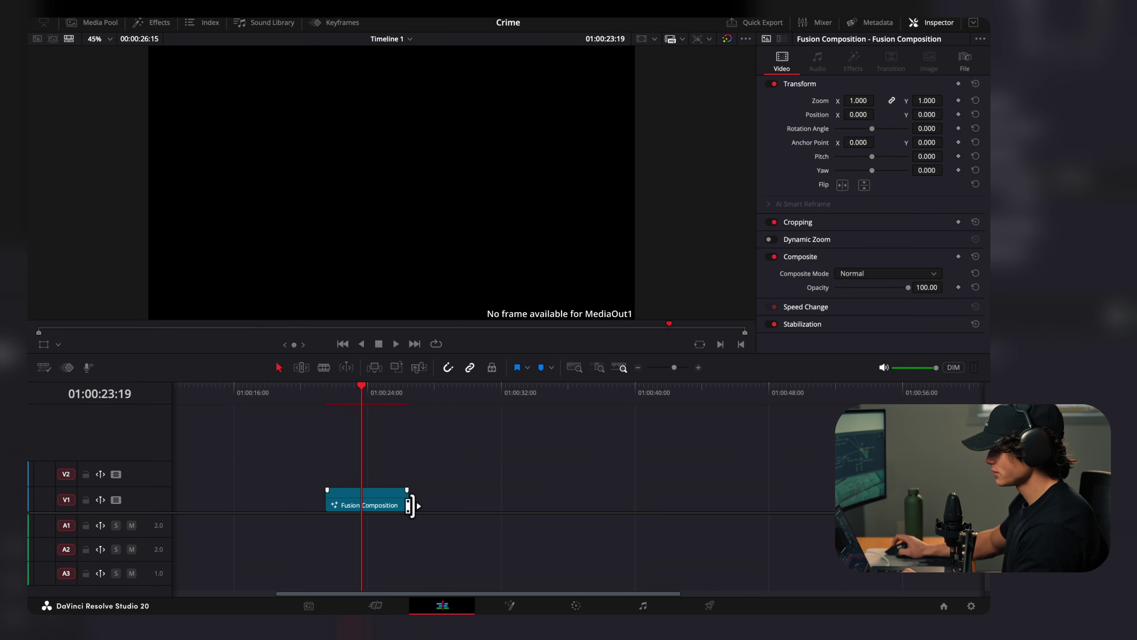
pyautogui.moveTo(408, 507); pyautogui.dragTo(530, 512)
# - Open the composition in Fusion and feed MediaOut1 from a Background node with its alpha set to 0
pyautogui.click(514, 608)
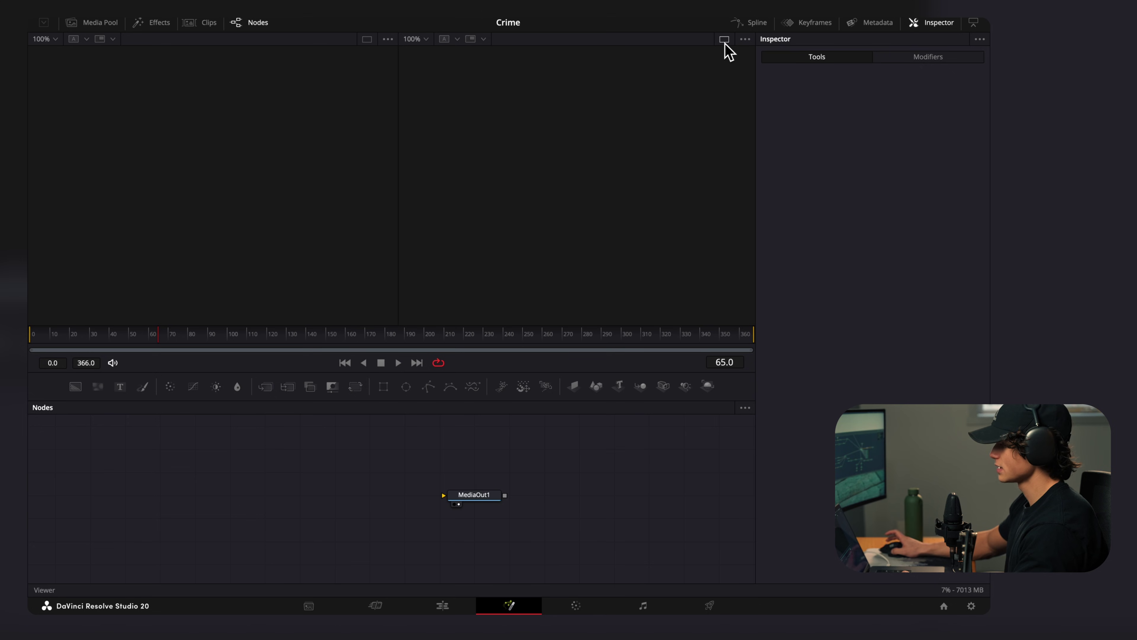
pyautogui.moveTo(75, 386); pyautogui.dragTo(506, 510)
pyautogui.moveTo(918, 247); pyautogui.dragTo(825, 254)
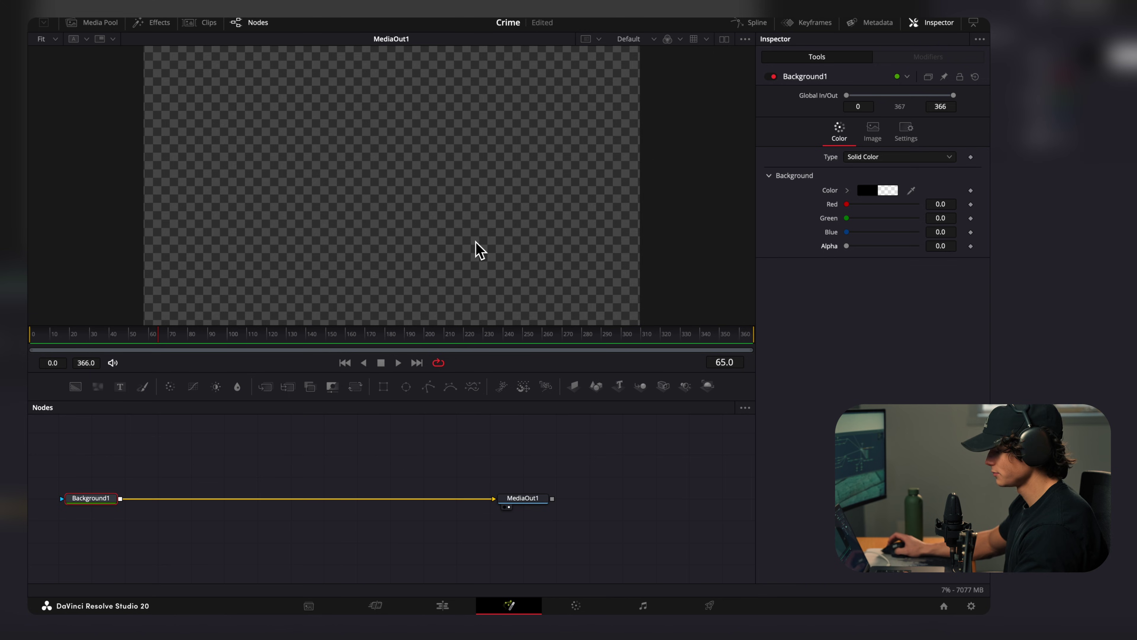
# - Bring in the scratched green board texture and merge it over the transparent background
pyautogui.scroll(-2, 470, 246)
pyautogui.moveTo(356, 6); pyautogui.dragTo(122, 507)
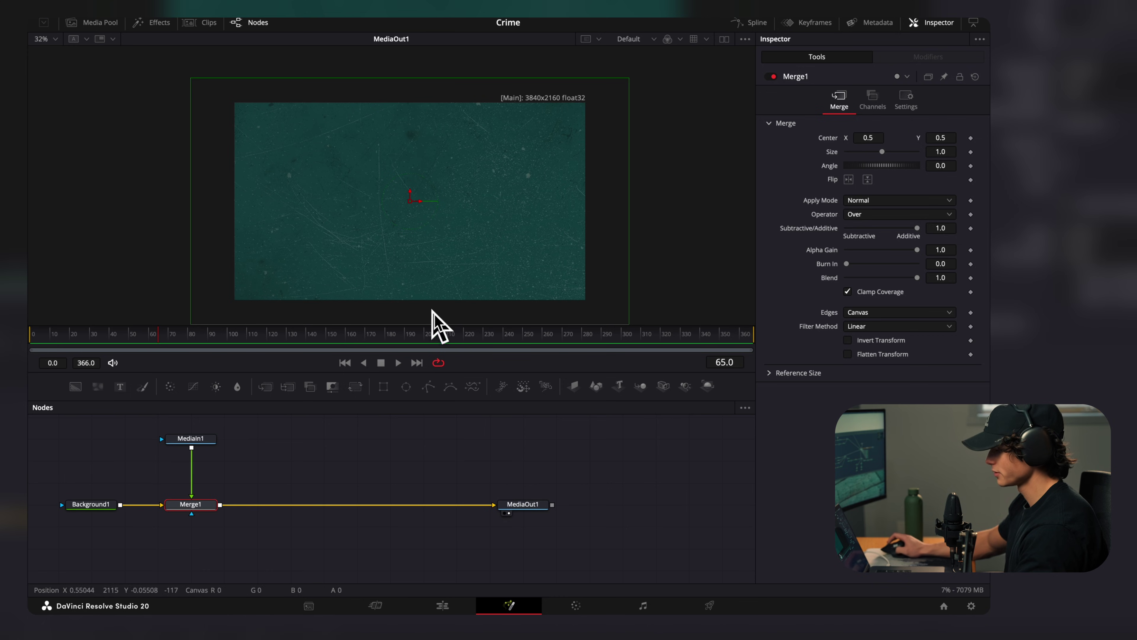
pyautogui.click(301, 465)
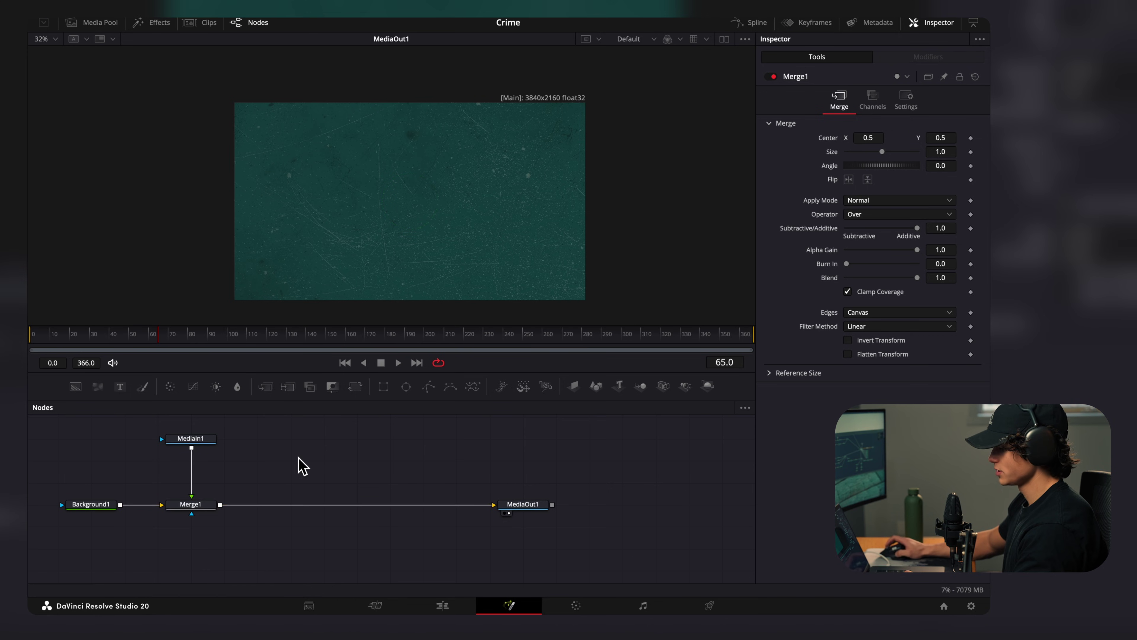
# - Merge a white Background over the green texture and mask it with a rectangle reduced to a thin horizontal bar about 0.016 high
pyautogui.moveTo(249, 444); pyautogui.dragTo(224, 511)
pyautogui.click(880, 190)
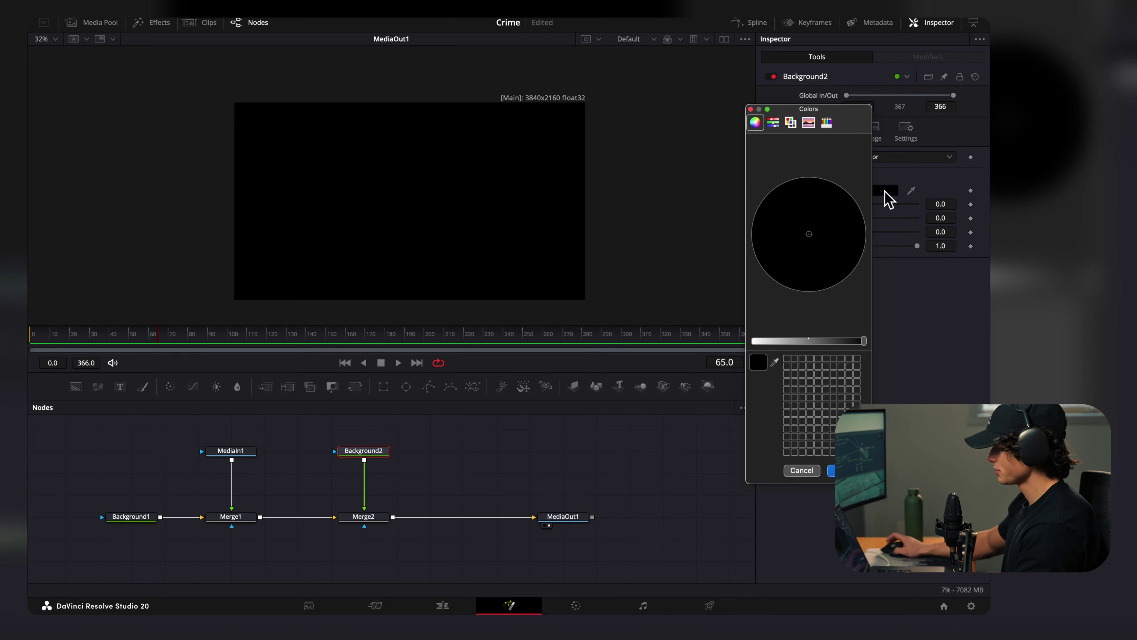
pyautogui.moveTo(781, 344); pyautogui.dragTo(734, 354)
pyautogui.press('Return')
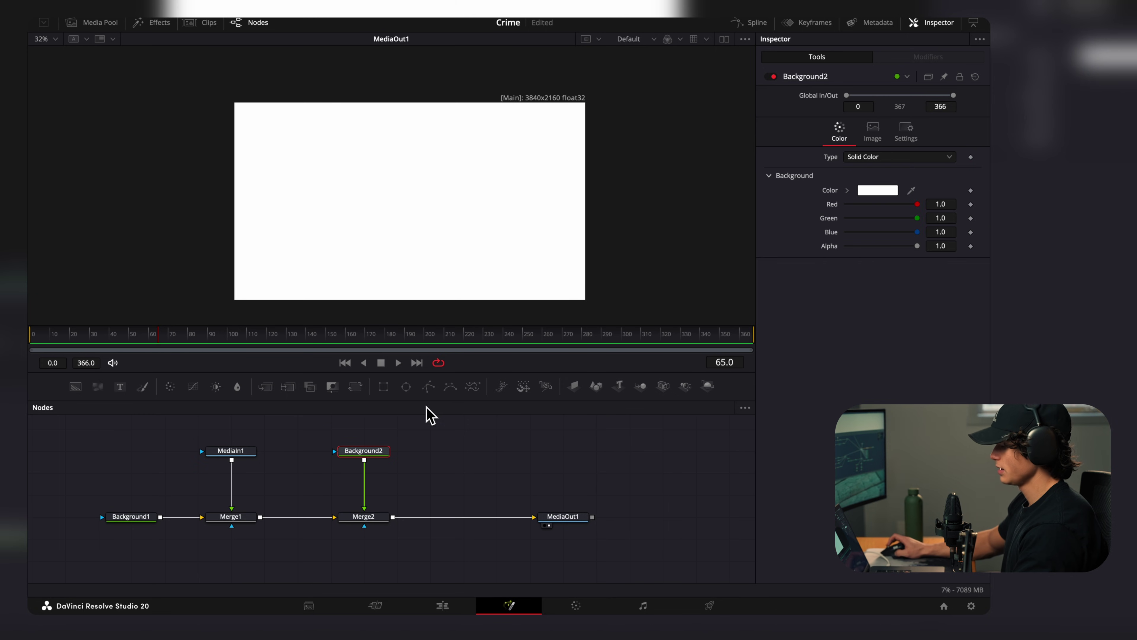
pyautogui.click(383, 387)
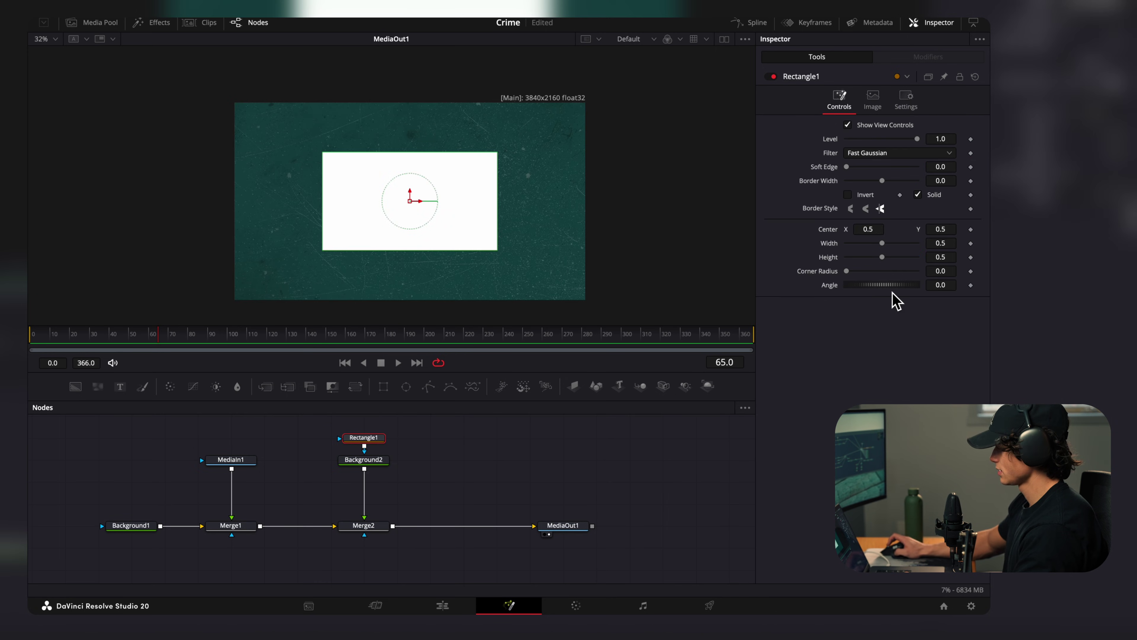
pyautogui.moveTo(882, 258); pyautogui.dragTo(848, 263)
# - Add a Transform after the white Background and move the bar up from the frame's centre
pyautogui.click(381, 461)
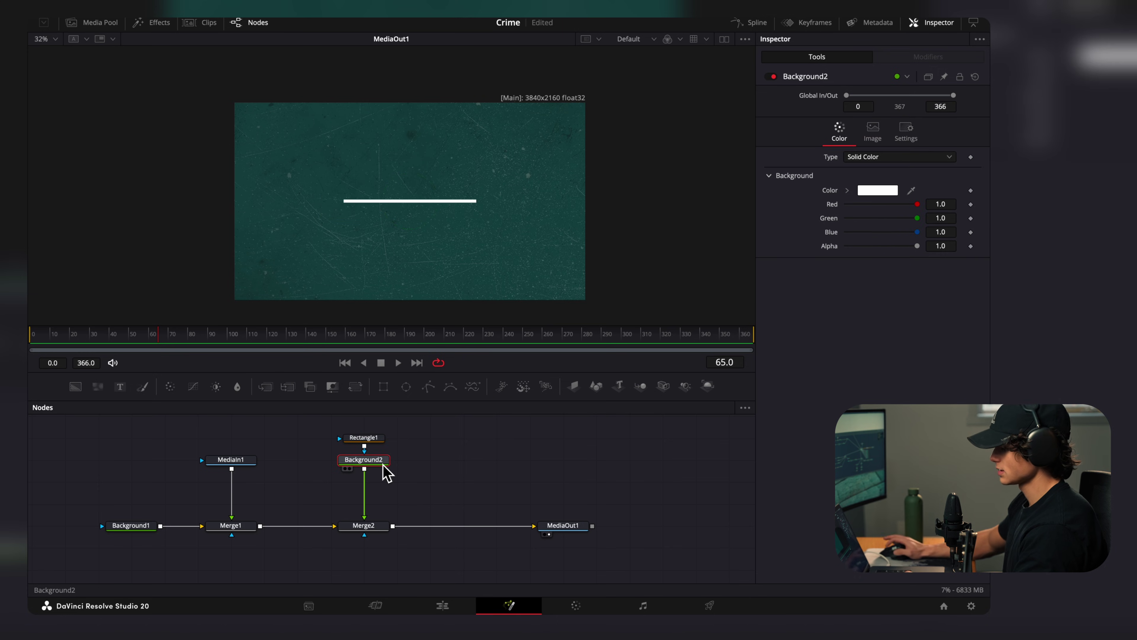
pyautogui.hotkey('shift', 'space')
pyautogui.write('trans')
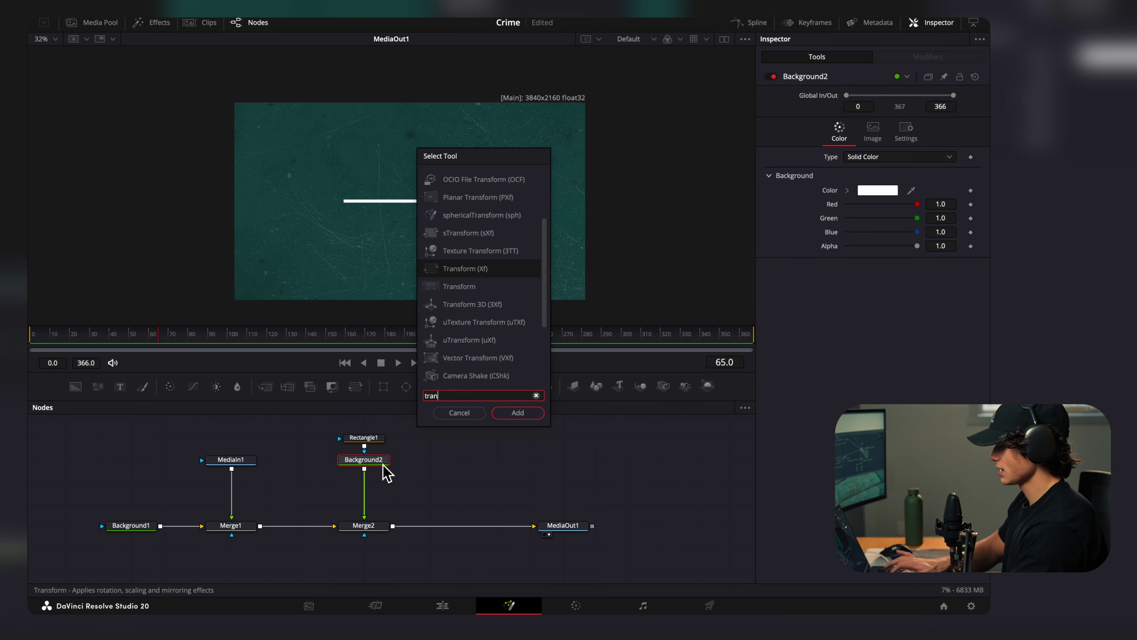
pyautogui.press('Return')
pyautogui.moveTo(940, 138); pyautogui.dragTo(1010, 138)
# - Duplicate the bar's nodes with their merge, insert the copy after Merge2 and lower the second bar beneath the first
pyautogui.moveTo(443, 430); pyautogui.dragTo(365, 534)
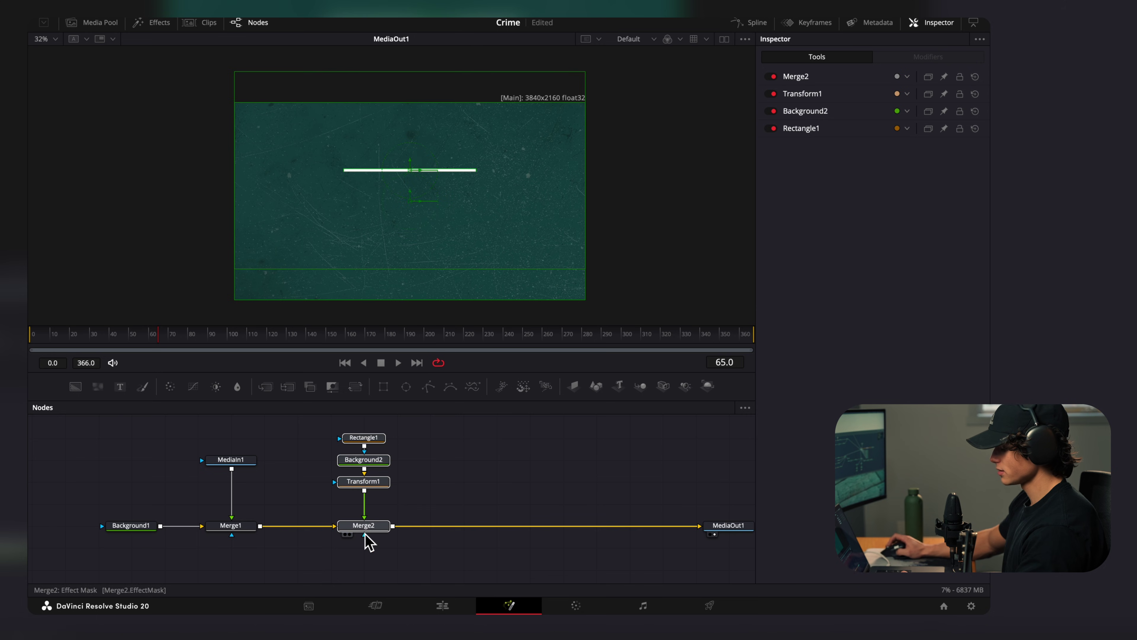
pyautogui.hotkey('ctrl', 'c')
pyautogui.hotkey('ctrl', 'v')
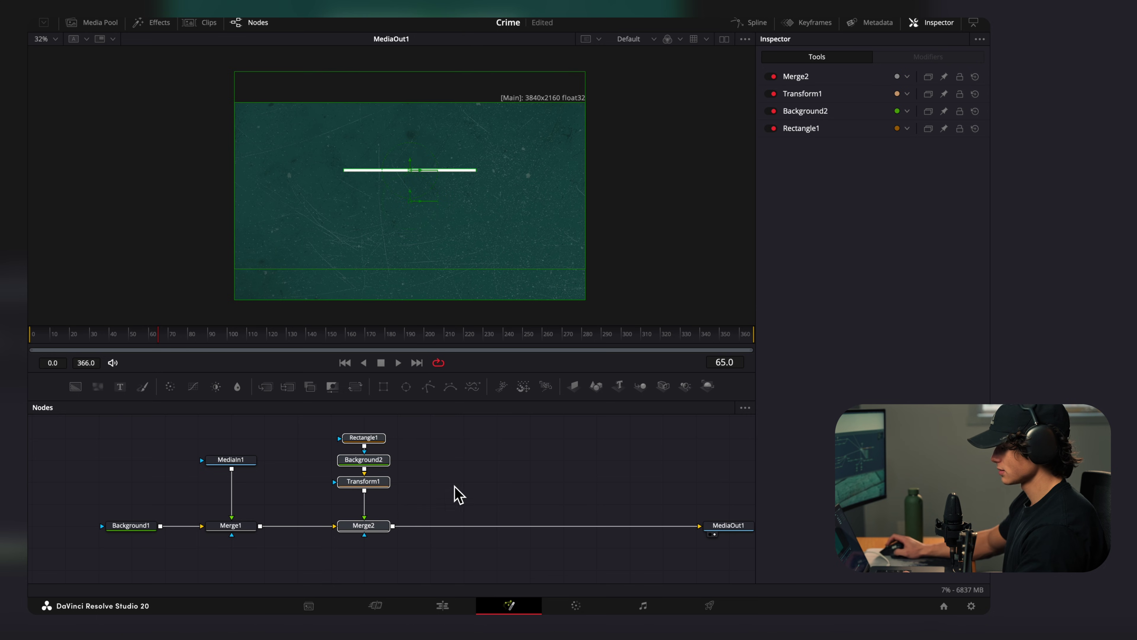
pyautogui.moveTo(473, 548); pyautogui.dragTo(473, 531)
pyautogui.click(540, 510)
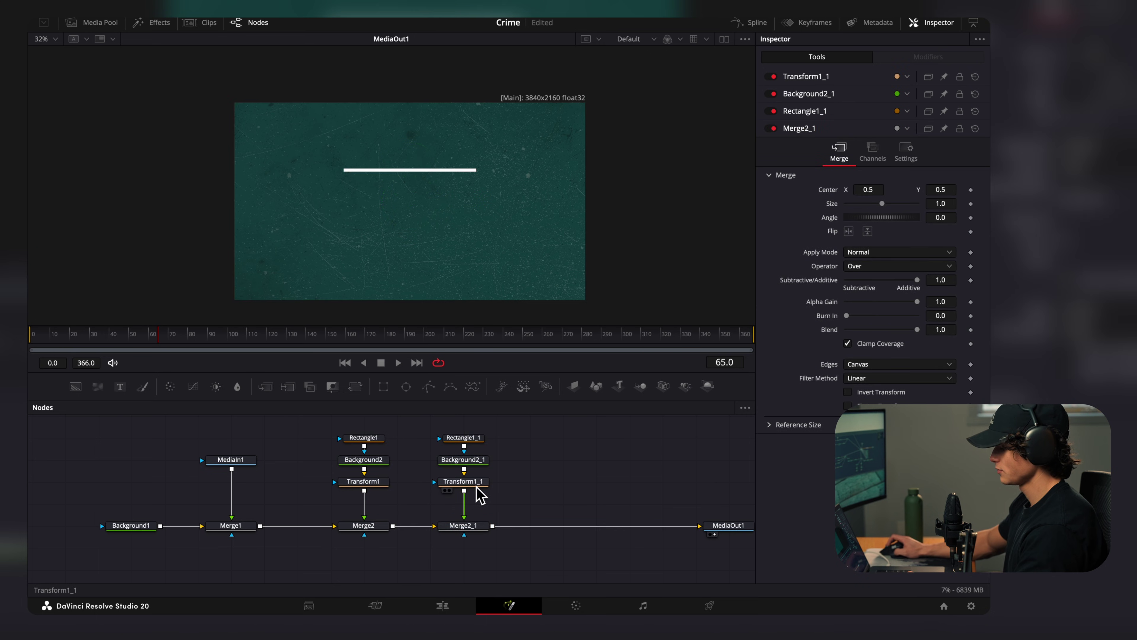
pyautogui.click(476, 485)
pyautogui.moveTo(946, 137); pyautogui.dragTo(768, 138)
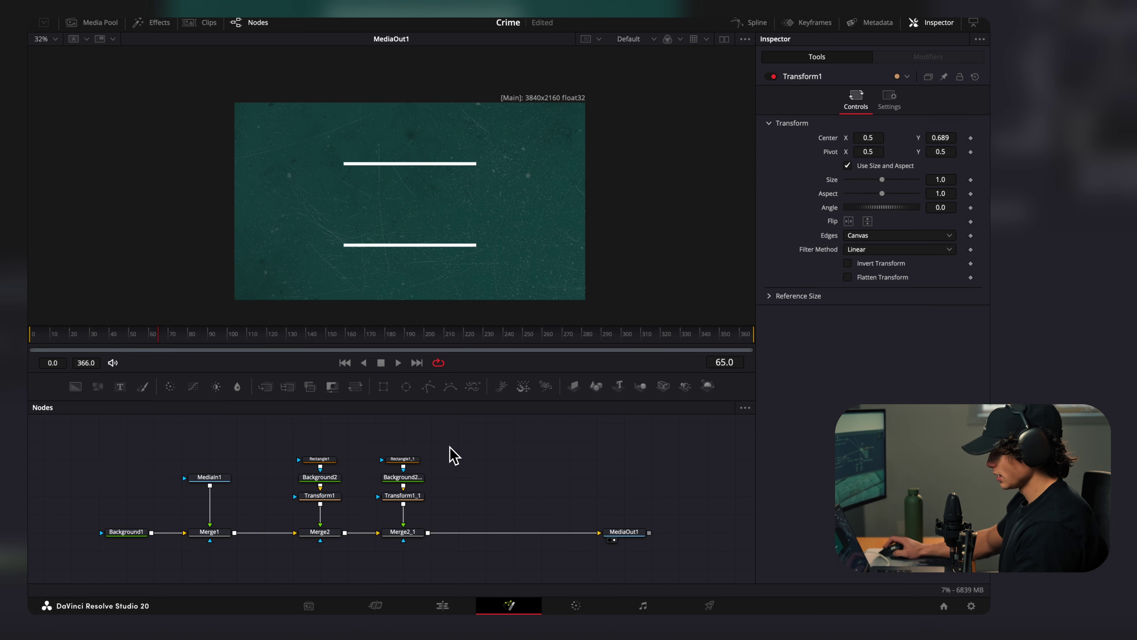
# - Duplicate the lower bar's nodes, insert the copy before MediaOut1 and rotate this third bar 90 degrees
pyautogui.moveTo(450, 447); pyautogui.dragTo(396, 552)
pyautogui.hotkey('ctrl', 'c')
pyautogui.hotkey('ctrl', 'v')
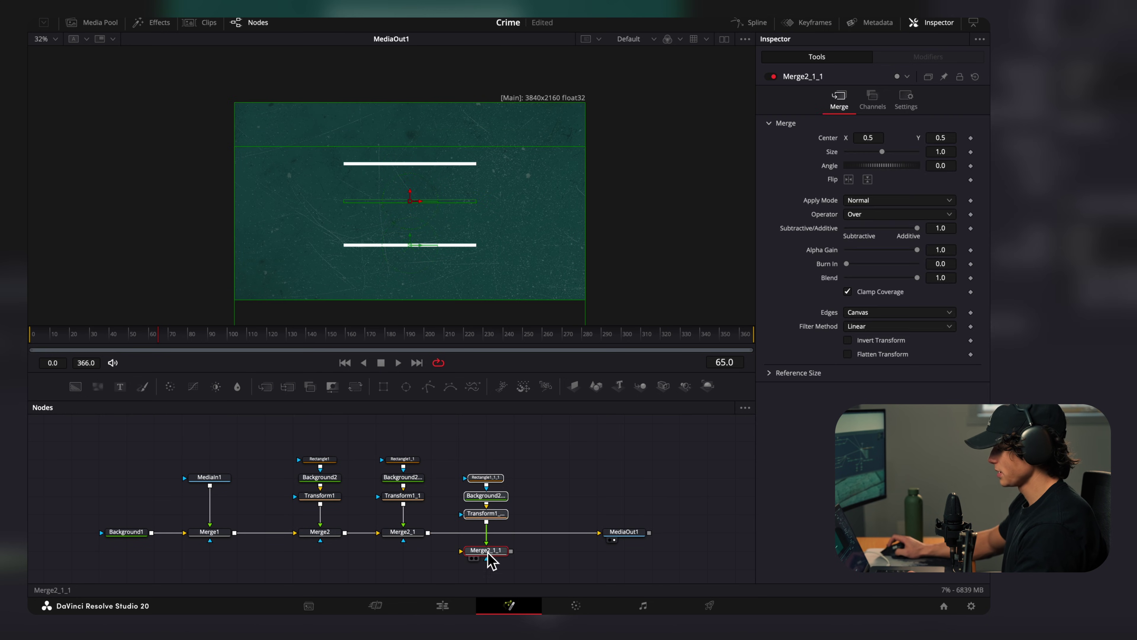
pyautogui.moveTo(490, 554); pyautogui.dragTo(493, 537)
pyautogui.click(486, 496)
pyautogui.click(941, 207)
pyautogui.write('90')
pyautogui.press('Tab')
# - Shorten the vertical bar and position it to join the left ends of the two horizontal bars
pyautogui.click(491, 459)
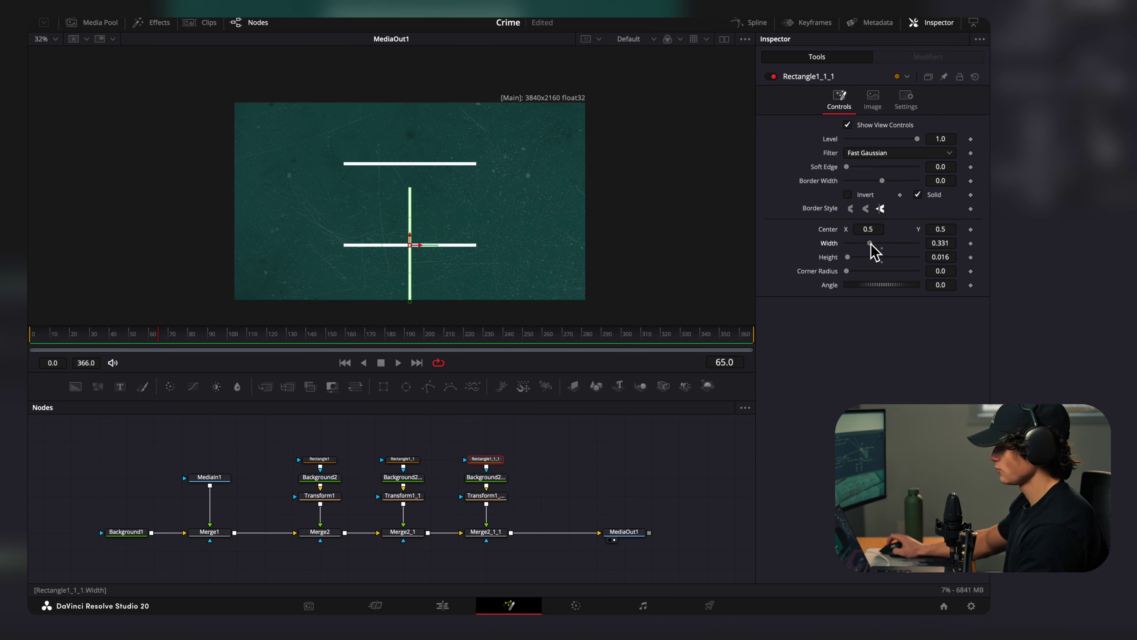
pyautogui.moveTo(870, 243); pyautogui.dragTo(865, 243)
pyautogui.click(496, 495)
pyautogui.moveTo(939, 141)
pyautogui.mouseDown()
pyautogui.moveTo(922, 141)
pyautogui.moveTo(937, 140)
pyautogui.mouseUp()
pyautogui.moveTo(865, 141); pyautogui.dragTo(814, 140)
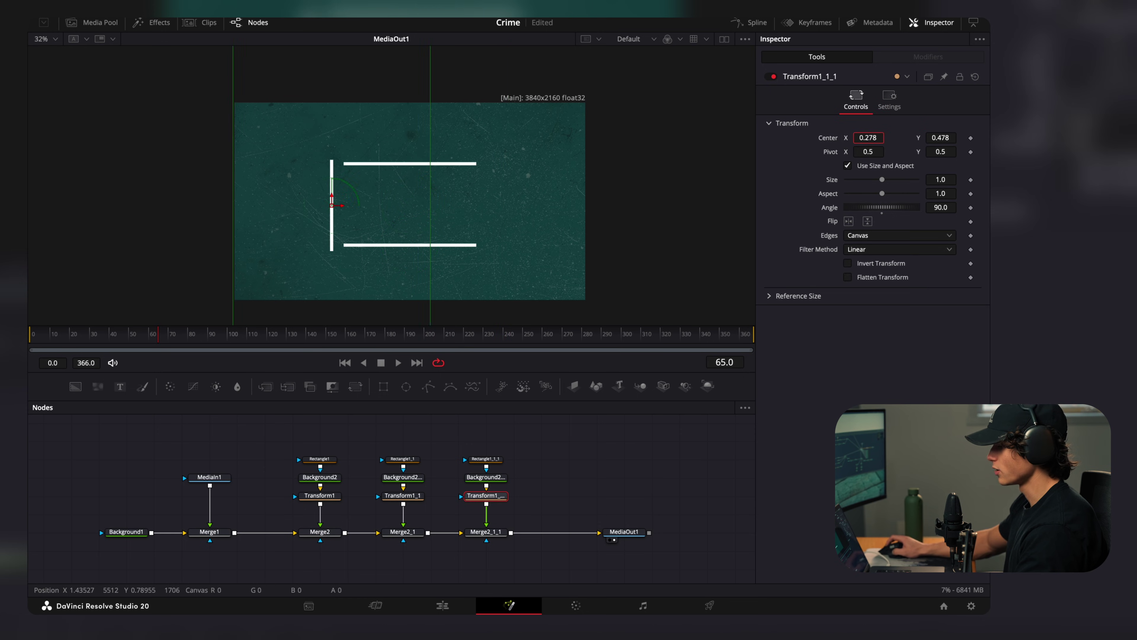
pyautogui.moveTo(814, 140); pyautogui.dragTo(823, 140)
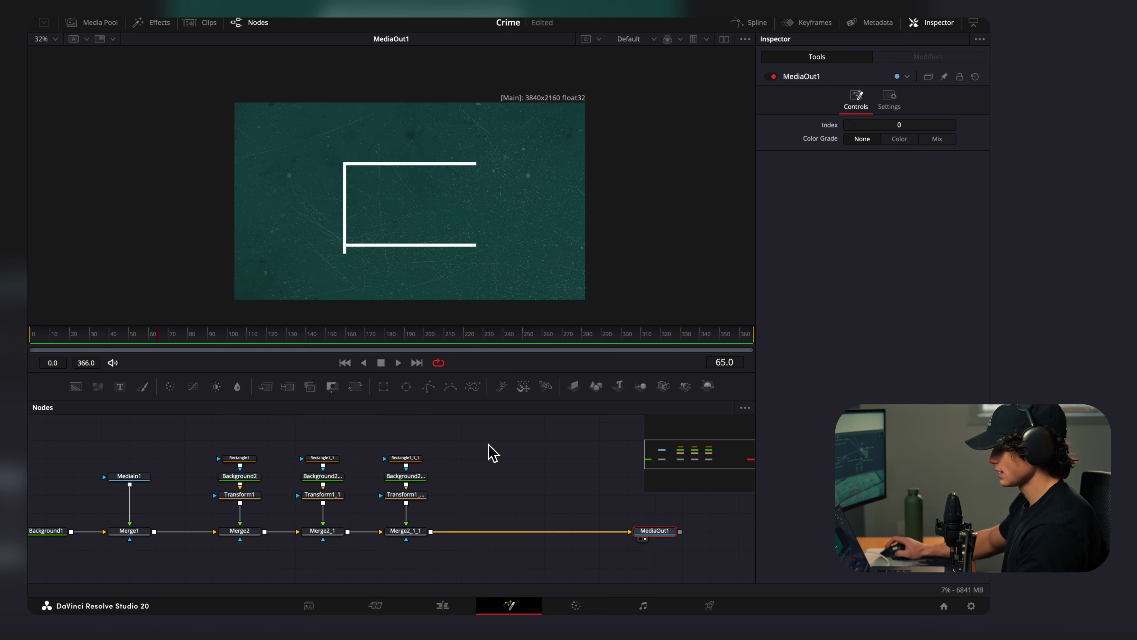
# - Duplicate the vertical bar's nodes, insert them before MediaOut1 and move the copy to the right ends of the horizontal bars
pyautogui.moveTo(489, 443); pyautogui.dragTo(373, 543)
pyautogui.hotkey('ctrl', 'c')
pyautogui.hotkey('ctrl', 'v')
pyautogui.moveTo(475, 548); pyautogui.dragTo(493, 541)
pyautogui.click(501, 495)
pyautogui.moveTo(869, 138); pyautogui.dragTo(907, 138)
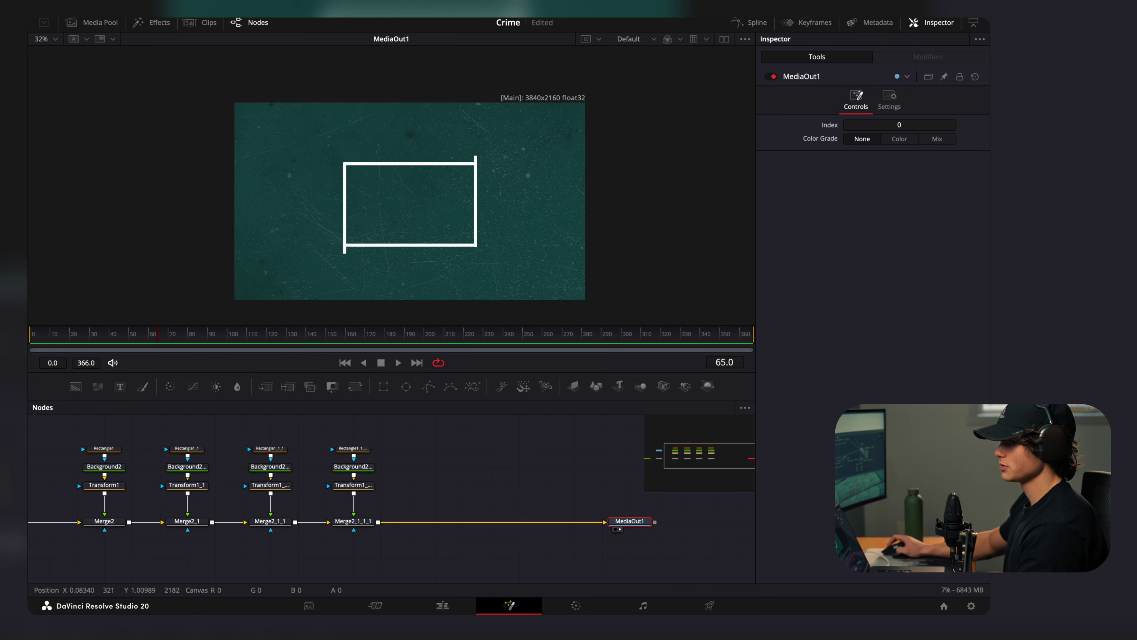
# - Merge paper.png over the white frame and use a Transform to shrink it and shift it right
pyautogui.moveTo(351, 269); pyautogui.dragTo(379, 523)
pyautogui.click(478, 452)
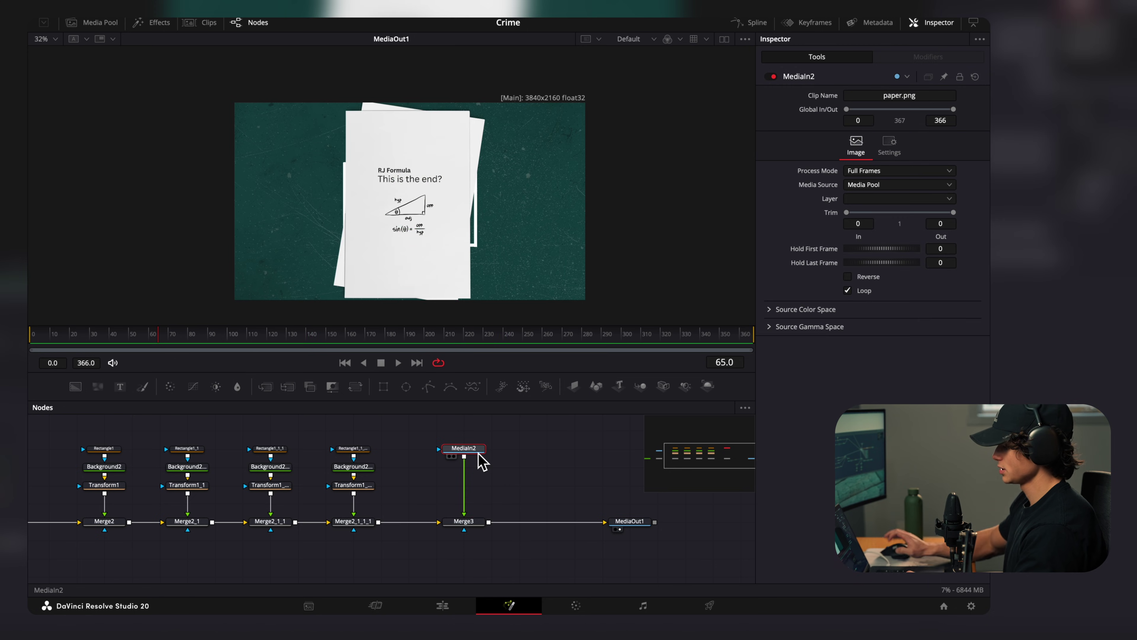
pyautogui.hotkey('shift', 'space')
pyautogui.write('tran')
pyautogui.press('Return')
pyautogui.moveTo(882, 179); pyautogui.dragTo(858, 179)
pyautogui.moveTo(868, 137); pyautogui.dragTo(882, 137)
# - Add a Drop Shadow to the paper image and set its drop angle to about 143
pyautogui.click(464, 448)
pyautogui.hotkey('shift', 'space')
pyautogui.write('drop')
pyautogui.click(487, 198)
pyautogui.click(524, 415)
pyautogui.scroll(3, 443, 234)
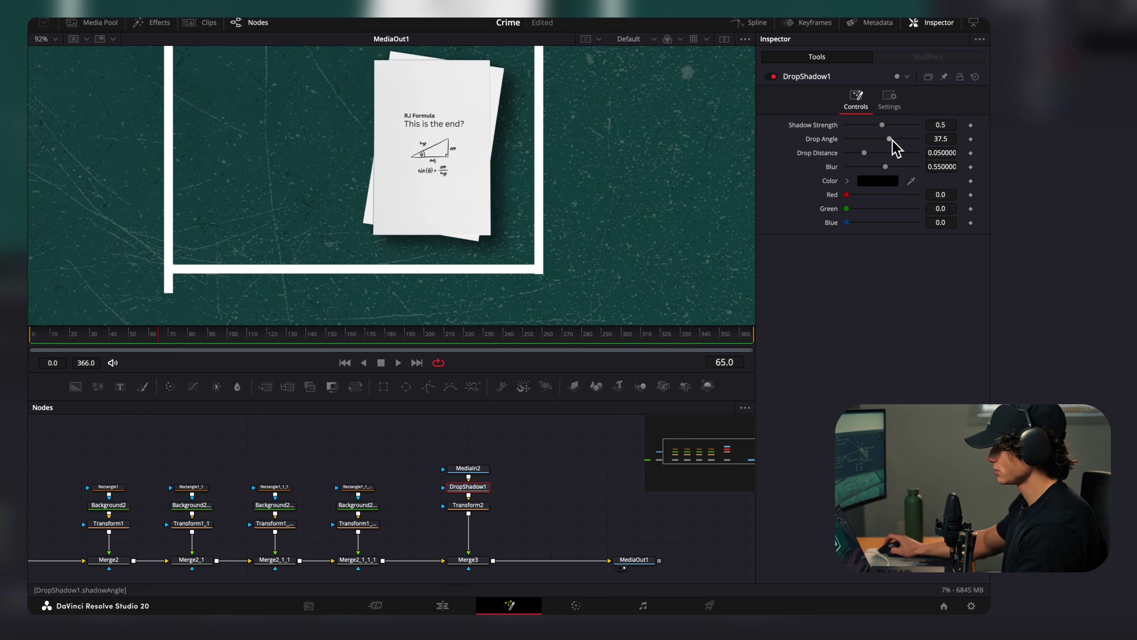
pyautogui.moveTo(897, 140); pyautogui.dragTo(914, 141)
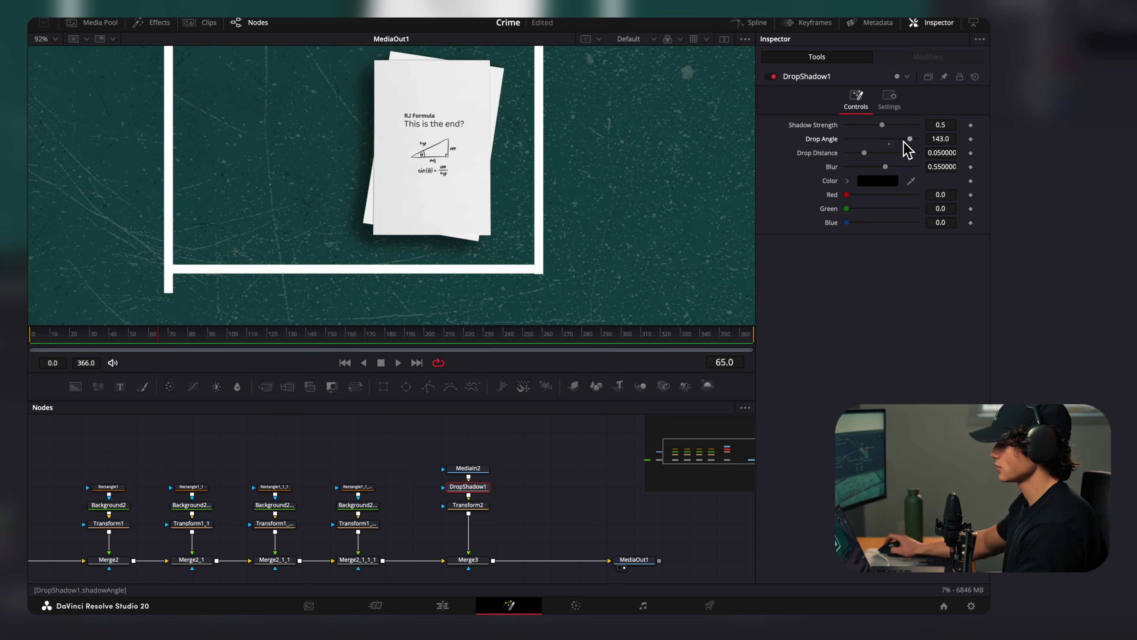
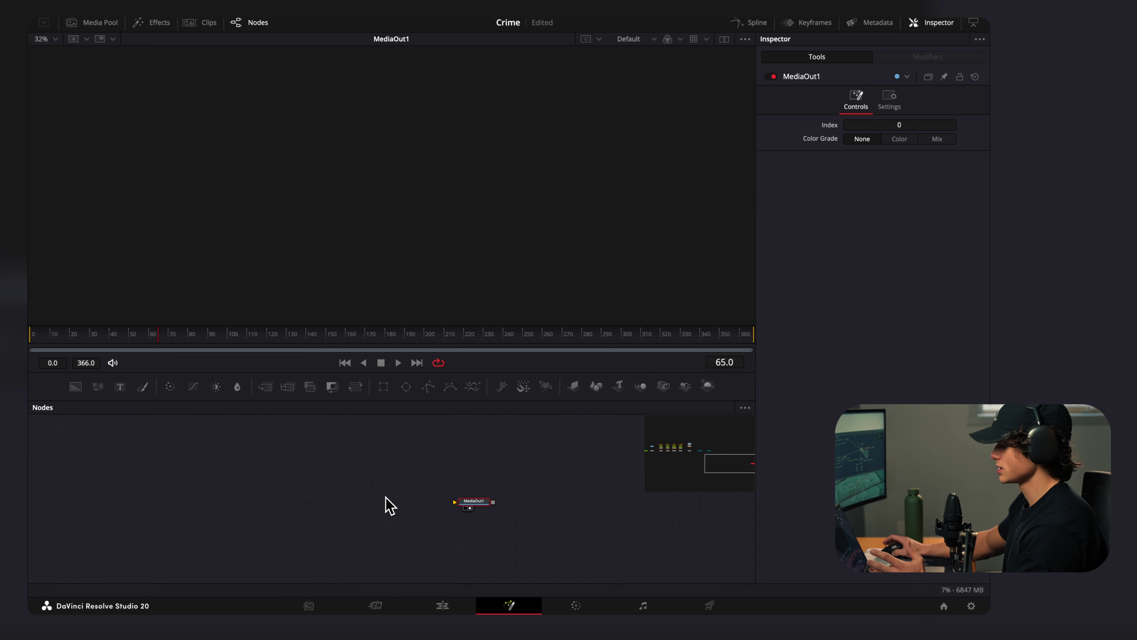
# - Add Merge 3D, Renderer 3D and Camera 3D nodes, connecting the camera through the merge and renderer to MediaOut1
pyautogui.click(604, 384)
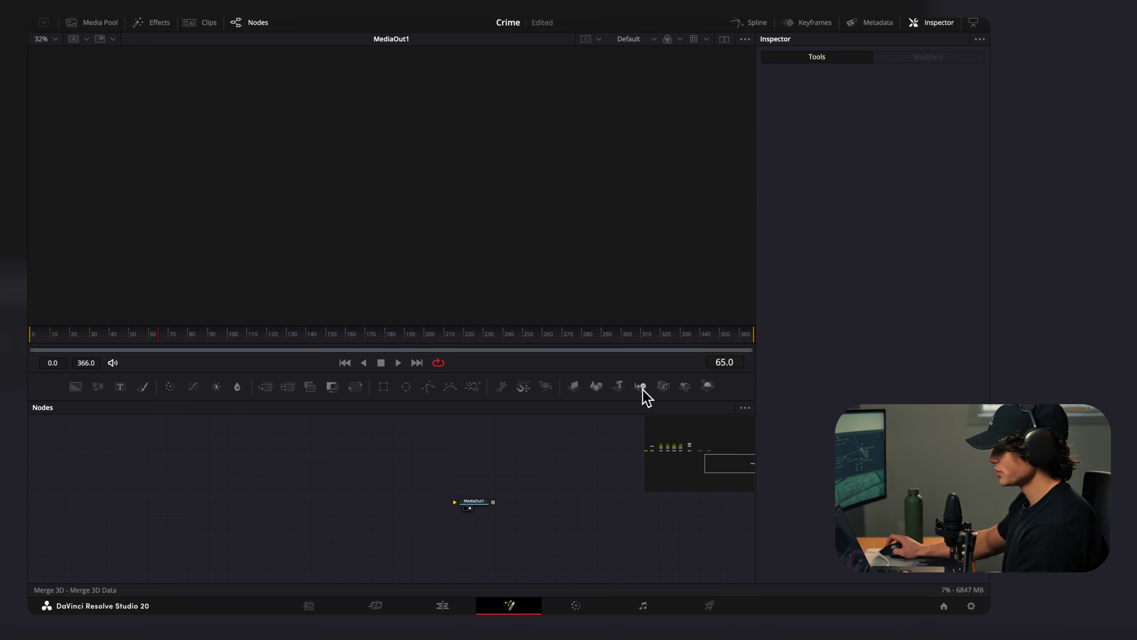
pyautogui.moveTo(324, 504); pyautogui.dragTo(325, 505)
pyautogui.moveTo(496, 479); pyautogui.dragTo(393, 505)
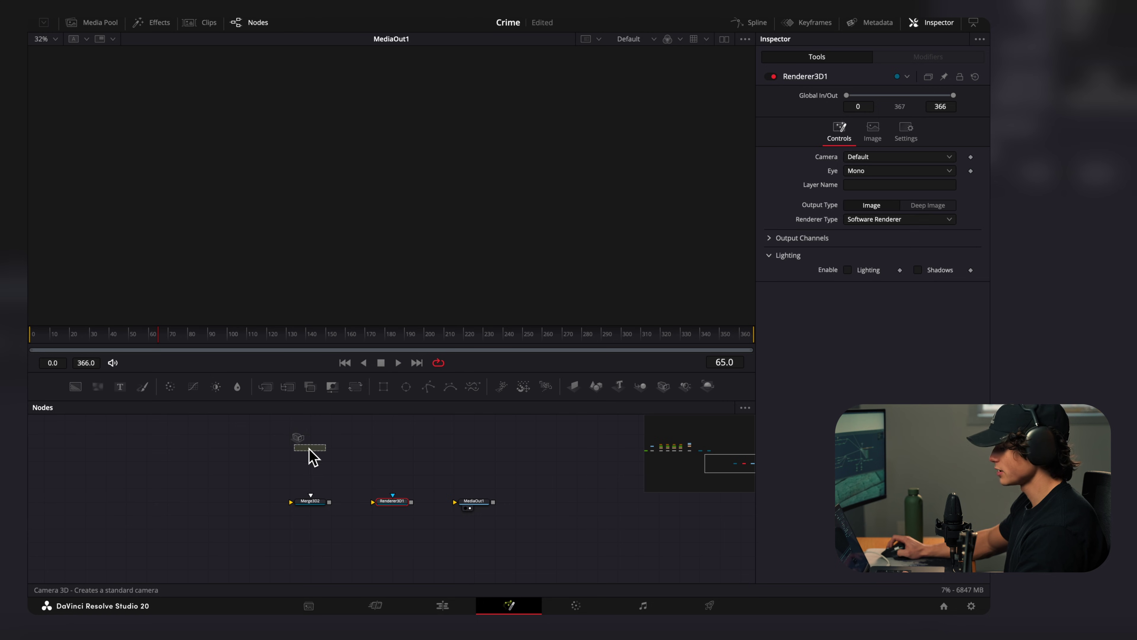
pyautogui.moveTo(312, 457); pyautogui.dragTo(312, 456)
pyautogui.moveTo(330, 502); pyautogui.dragTo(470, 506)
pyautogui.moveTo(337, 475); pyautogui.dragTo(315, 503)
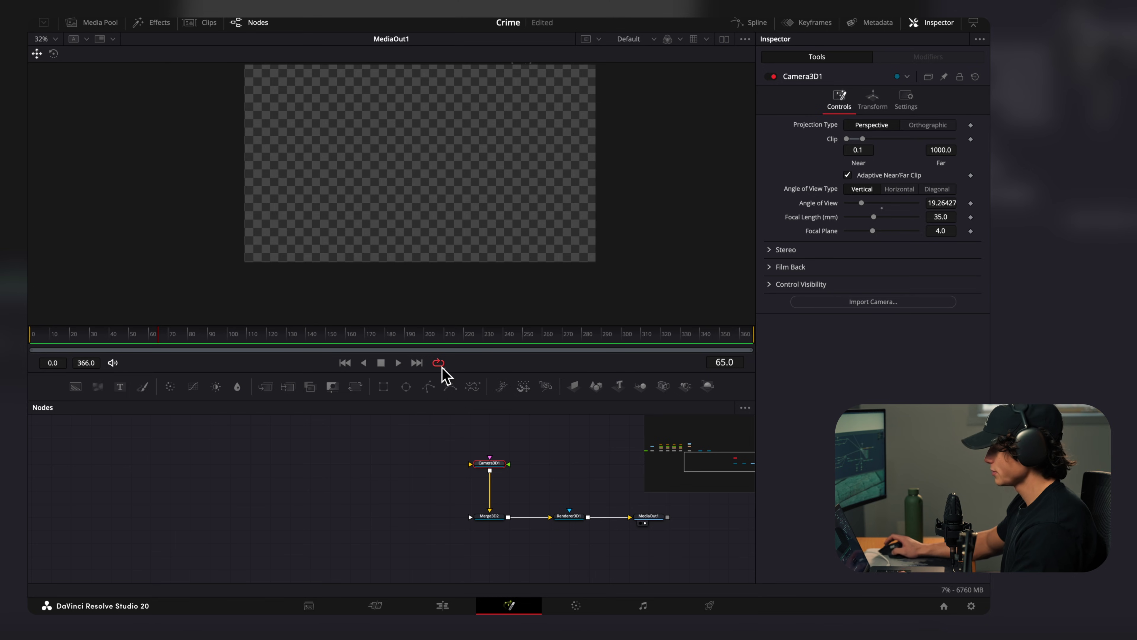
# - Open a second viewer beside the output and display the board's Merge3D1 scene in it
pyautogui.click(724, 40)
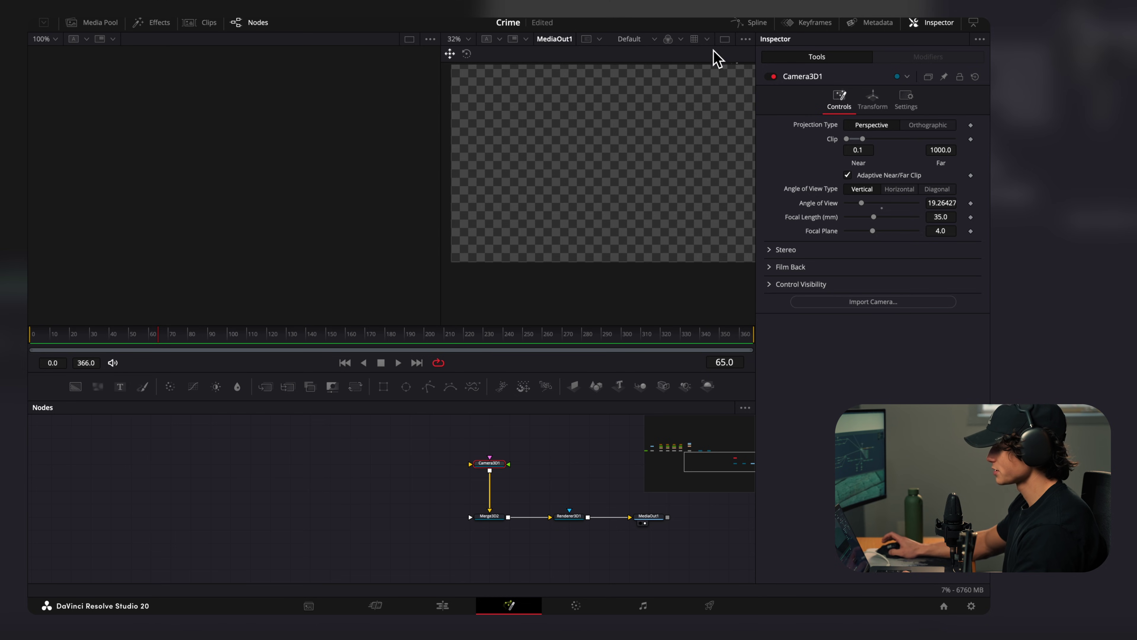
pyautogui.scroll(-1, 313, 448)
pyautogui.moveTo(269, 432); pyautogui.dragTo(405, 560)
pyautogui.scroll(6, 360, 510)
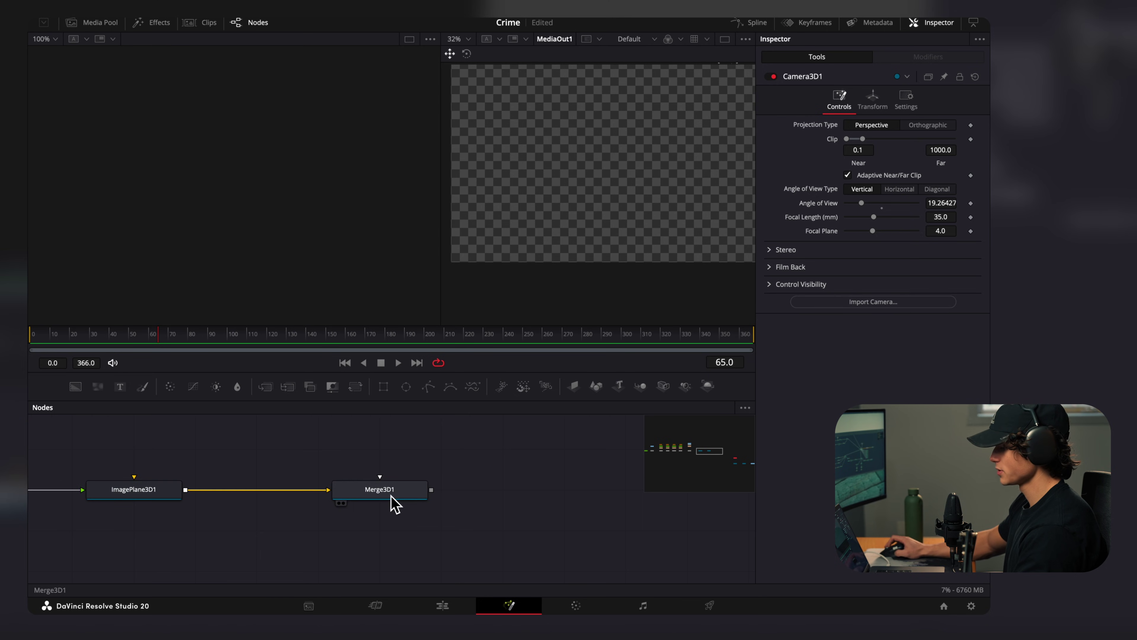
pyautogui.moveTo(391, 495); pyautogui.dragTo(297, 227)
pyautogui.scroll(-3, 406, 449)
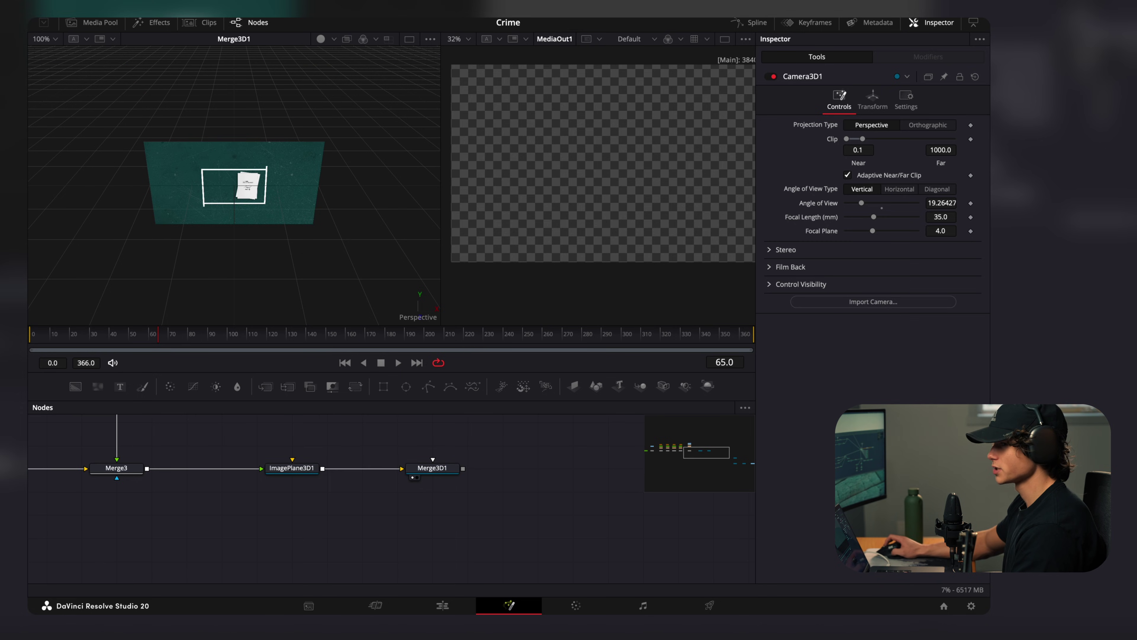
# - Import the FBX can model, connect it to Merge3D1 and set its scale to 0.001
pyautogui.moveTo(45, 31); pyautogui.dragTo(432, 478)
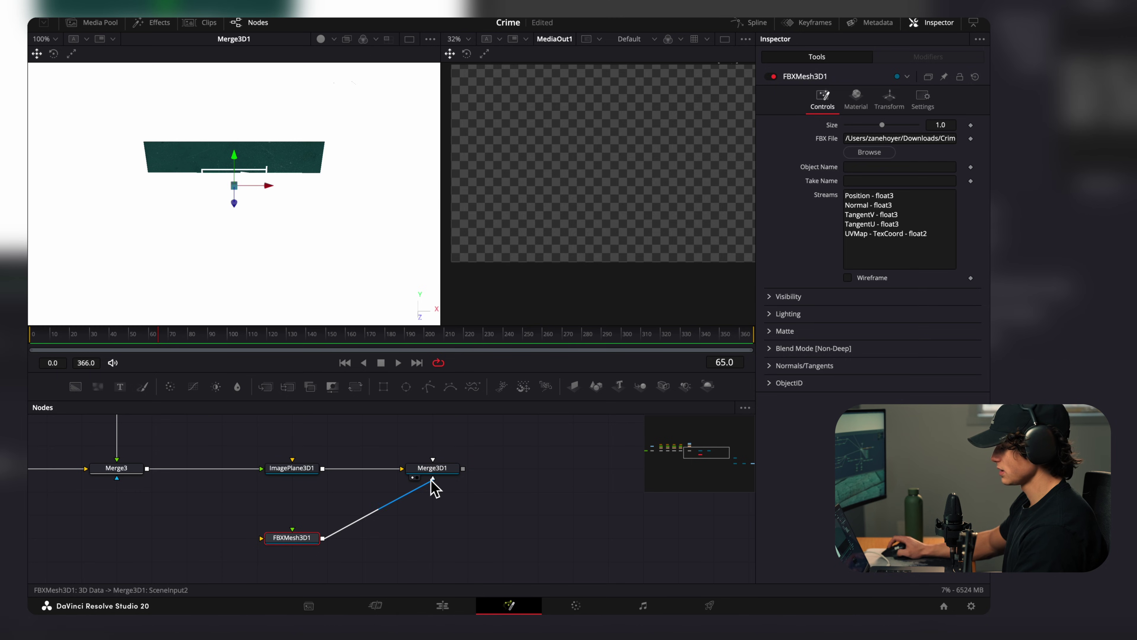
pyautogui.click(890, 104)
pyautogui.moveTo(860, 306); pyautogui.dragTo(818, 309)
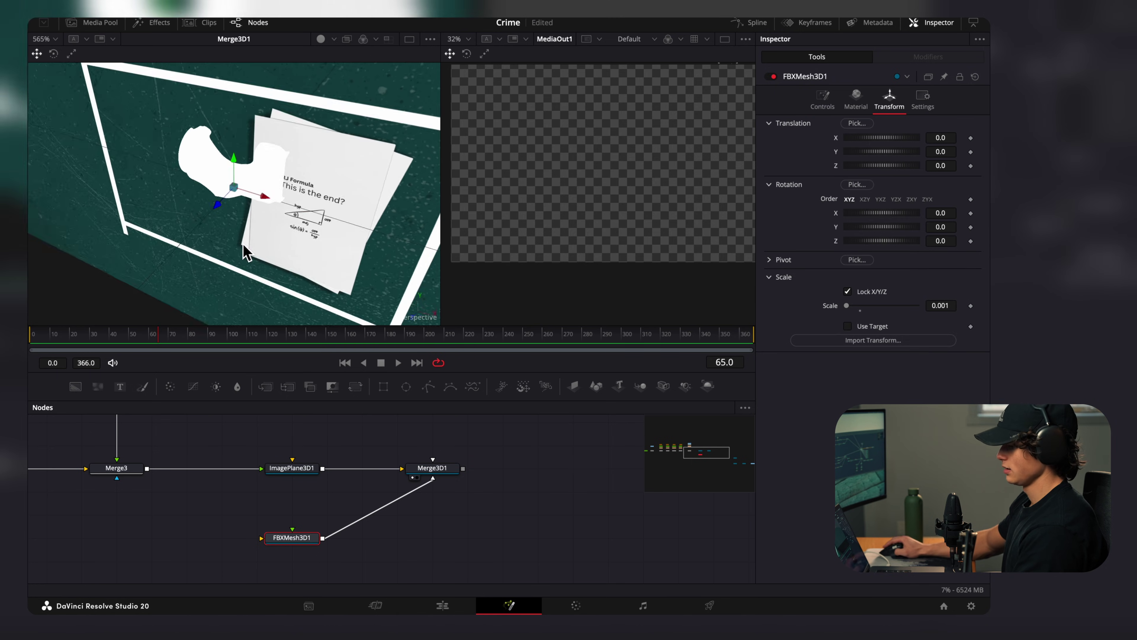
# - Move the can mesh beside the papers inside the white frame and rotate it about -39.1 on Z
pyautogui.moveTo(242, 243); pyautogui.dragTo(258, 243)
pyautogui.moveTo(207, 198)
pyautogui.mouseDown()
pyautogui.moveTo(174, 215)
pyautogui.moveTo(190, 199)
pyautogui.mouseUp()
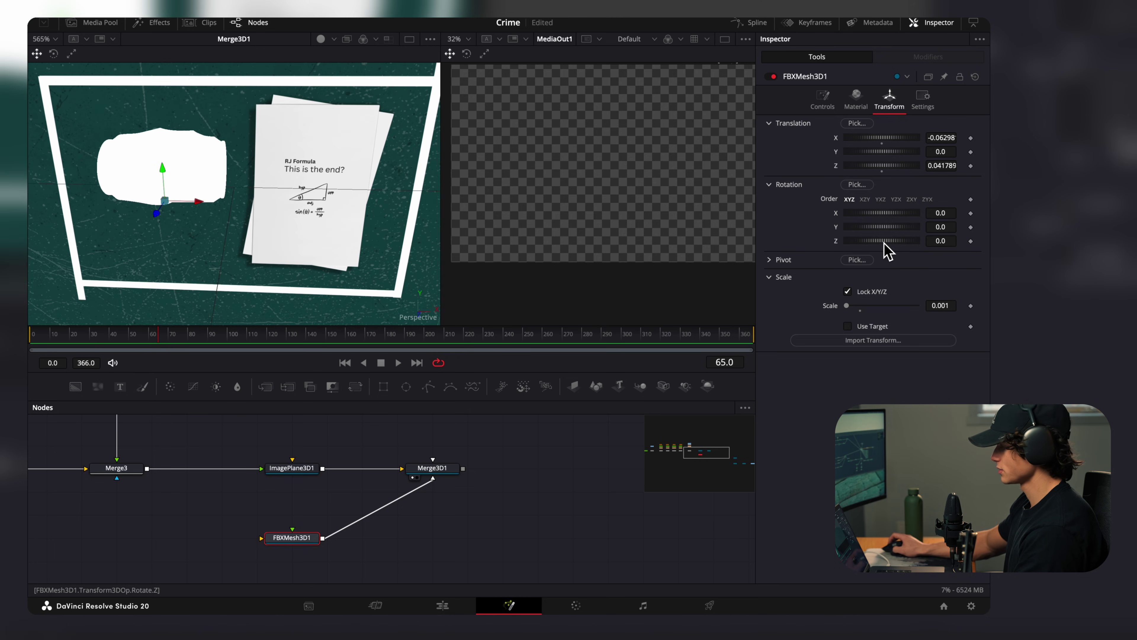
pyautogui.moveTo(884, 243); pyautogui.dragTo(877, 244)
pyautogui.moveTo(191, 221); pyautogui.dragTo(161, 198)
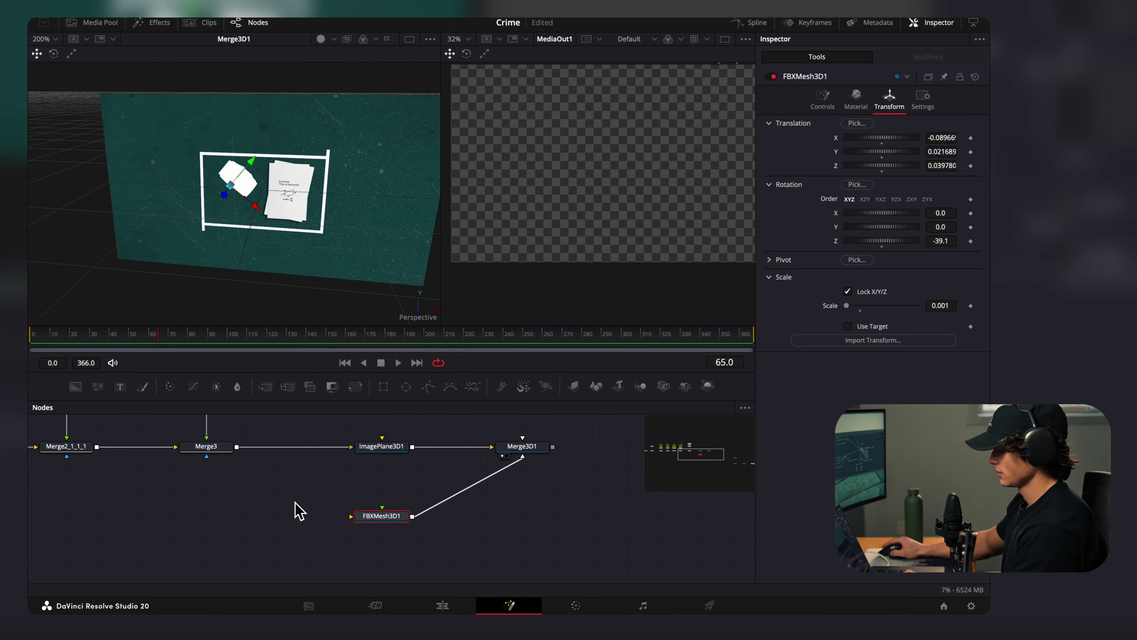
# - Add a Blinn material node and connect it to the can mesh's material input
pyautogui.click(303, 510)
pyautogui.hotkey('shift', 'space')
pyautogui.write('blinn')
pyautogui.press('Return')
pyautogui.moveTo(272, 516); pyautogui.dragTo(376, 532)
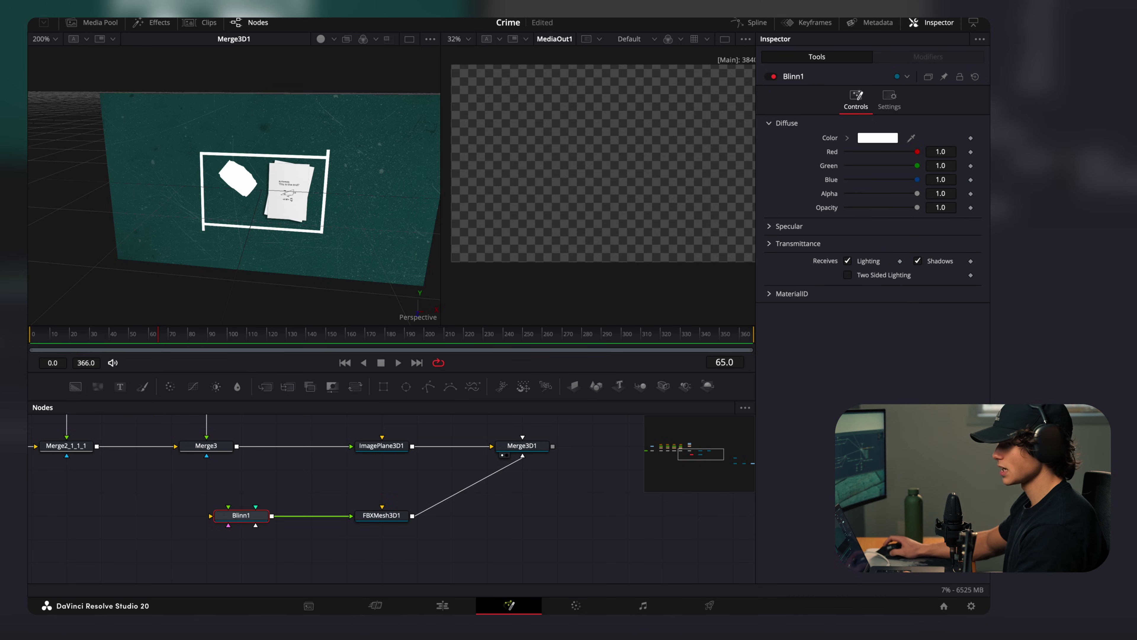
# - Import texture_pbr_20250901.png and connect it to the Blinn material as the can's surface texture
pyautogui.moveTo(29, 188); pyautogui.dragTo(241, 523)
pyautogui.scroll(6, 254, 196)
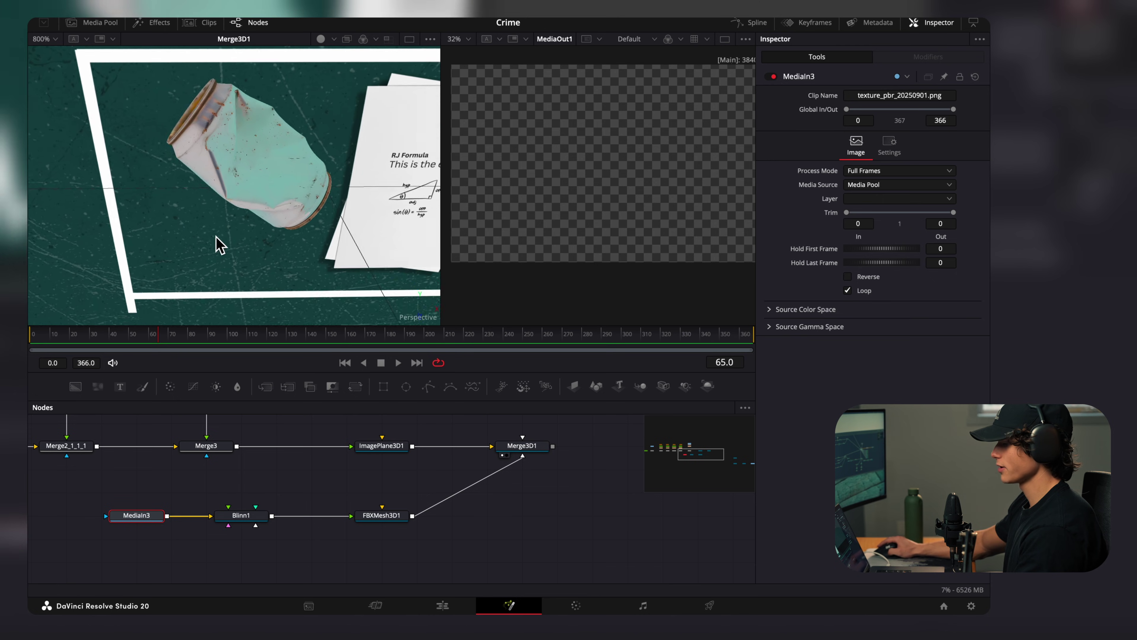
pyautogui.moveTo(318, 215); pyautogui.dragTo(201, 206)
# - Select all the board scene nodes up to Merge3D1 and move them higher in the node graph
pyautogui.scroll(-3, 201, 206)
pyautogui.scroll(-4, 474, 538)
pyautogui.moveTo(474, 538); pyautogui.dragTo(487, 503)
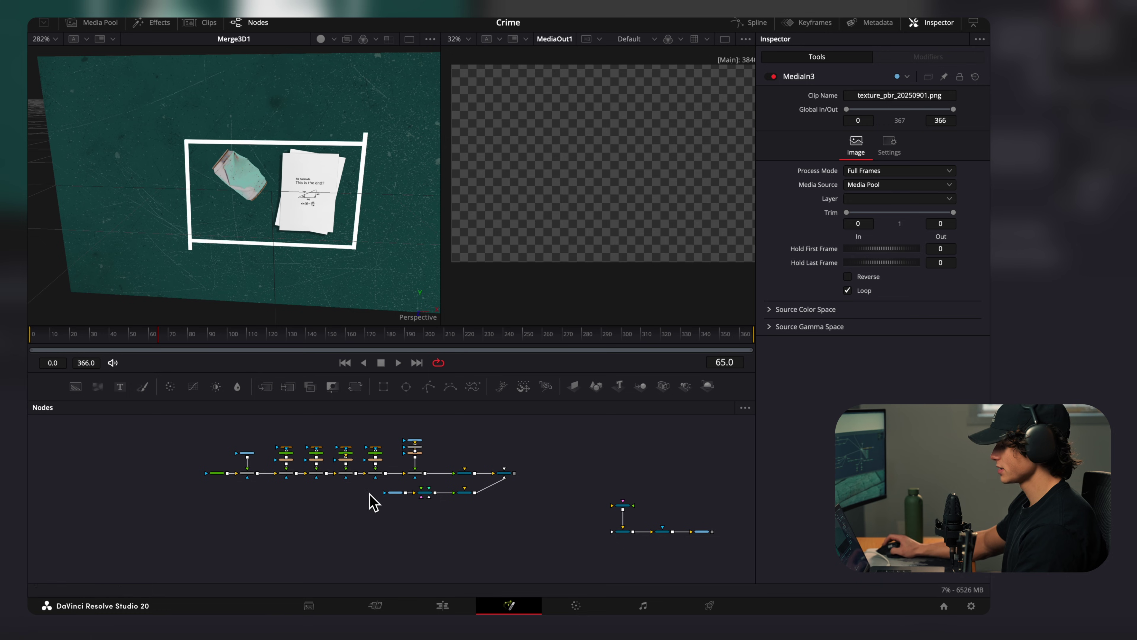
pyautogui.scroll(1, 517, 515)
pyautogui.moveTo(536, 435); pyautogui.dragTo(199, 512)
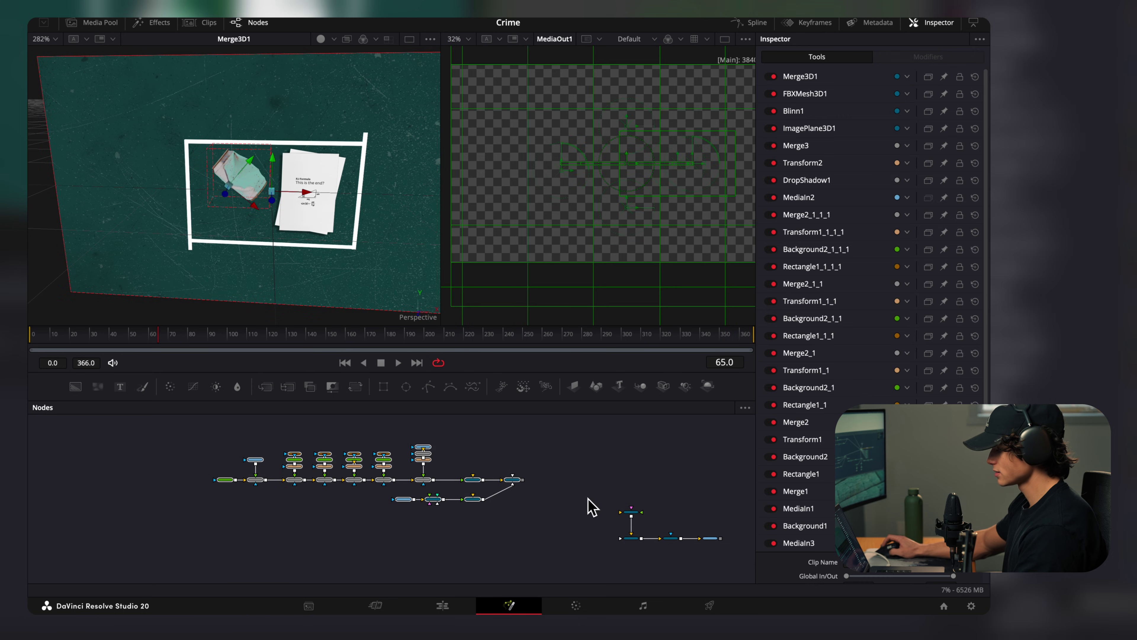
pyautogui.moveTo(515, 480); pyautogui.dragTo(515, 454)
pyautogui.click(541, 504)
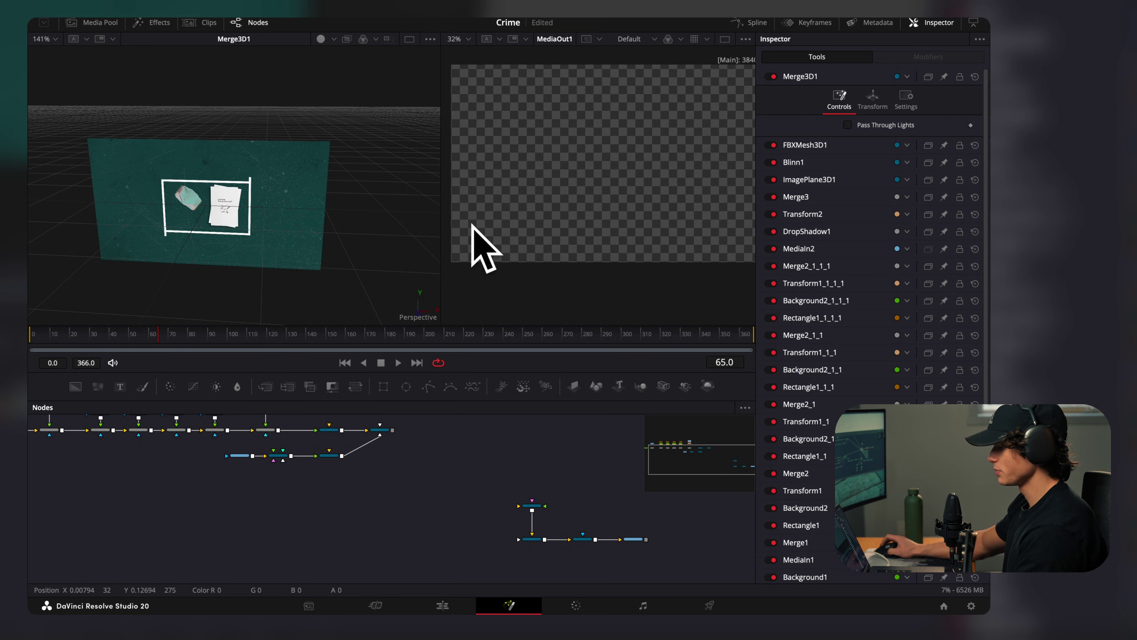
# - Set Renderer3D1 to Hardware Renderer and enable its lighting
pyautogui.scroll(3, 360, 501)
pyautogui.hscroll(3, 360, 501)
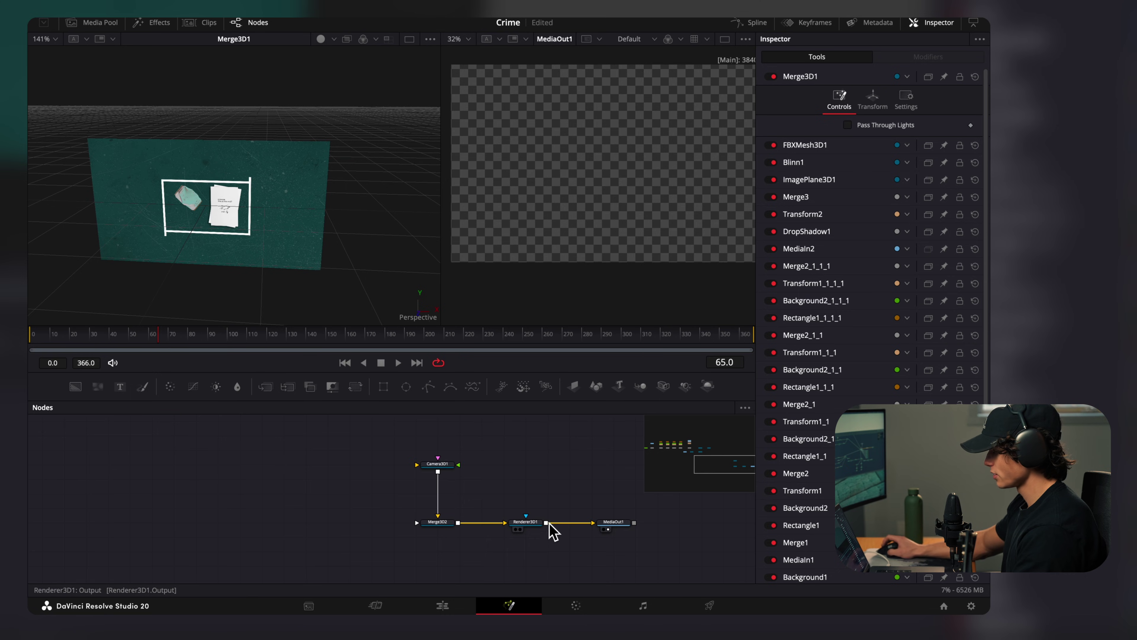
pyautogui.click(526, 522)
pyautogui.click(940, 219)
pyautogui.click(887, 245)
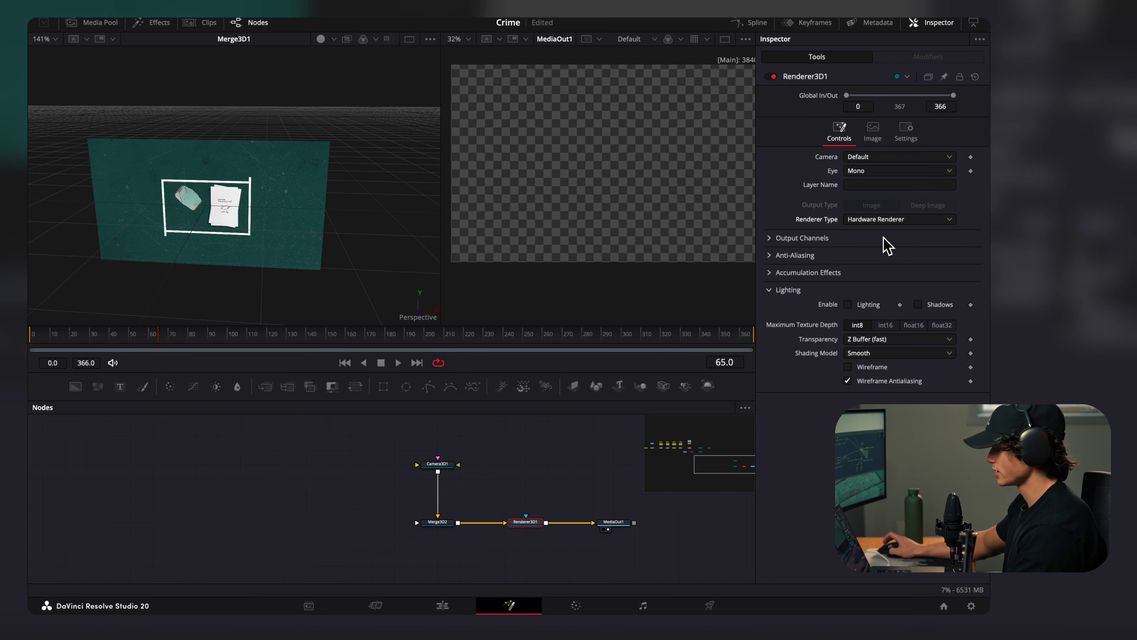
pyautogui.click(848, 305)
# - Connect Merge3D1's output to Merge3D2, view the combined scene and pull the camera back from the board
pyautogui.moveTo(367, 434); pyautogui.dragTo(386, 450)
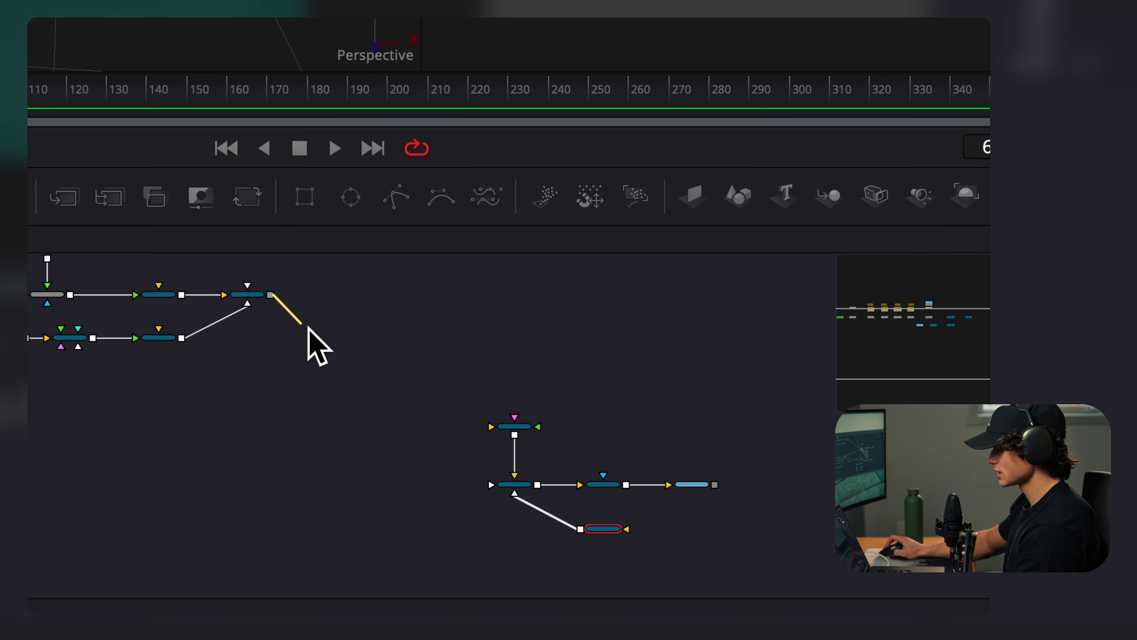
pyautogui.moveTo(308, 327); pyautogui.dragTo(517, 490)
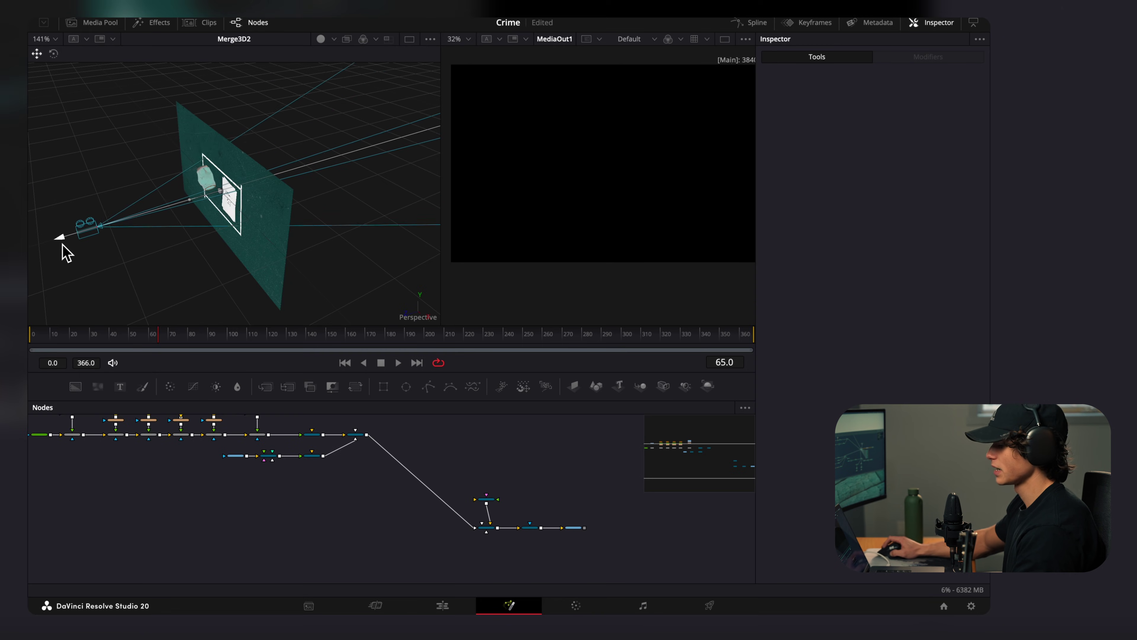
pyautogui.scroll(3, 494, 531)
# - Add an Ambient Light connected to Merge3D2 and set its intensity to about 0.244
pyautogui.hotkey('shift', 'space')
pyautogui.write('am')
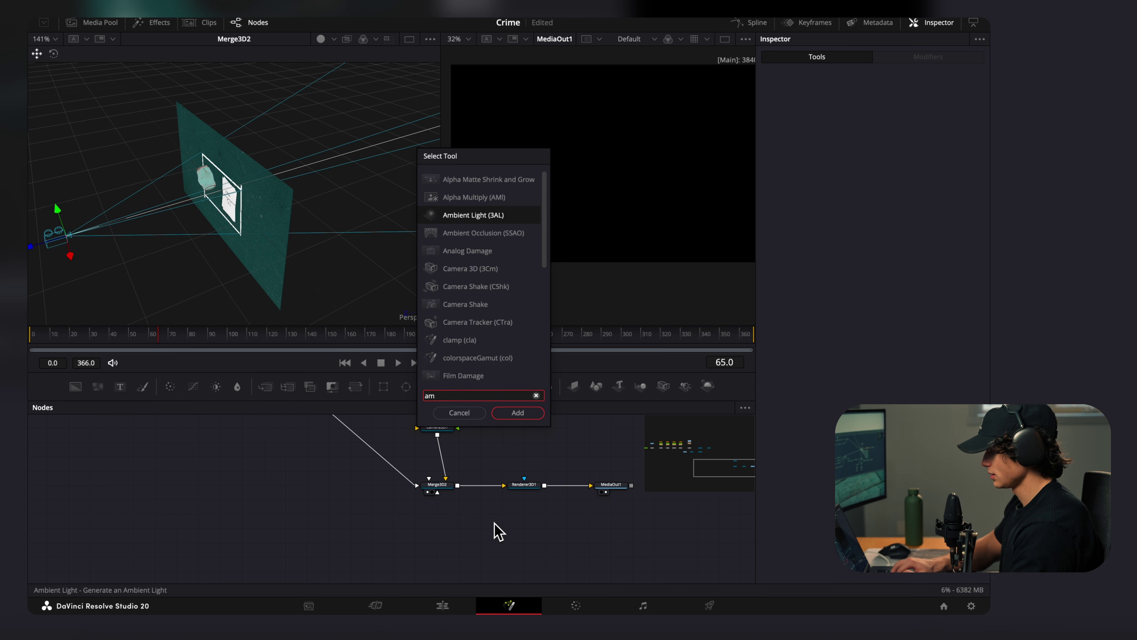
pyautogui.press('Return')
pyautogui.moveTo(523, 528); pyautogui.dragTo(437, 486)
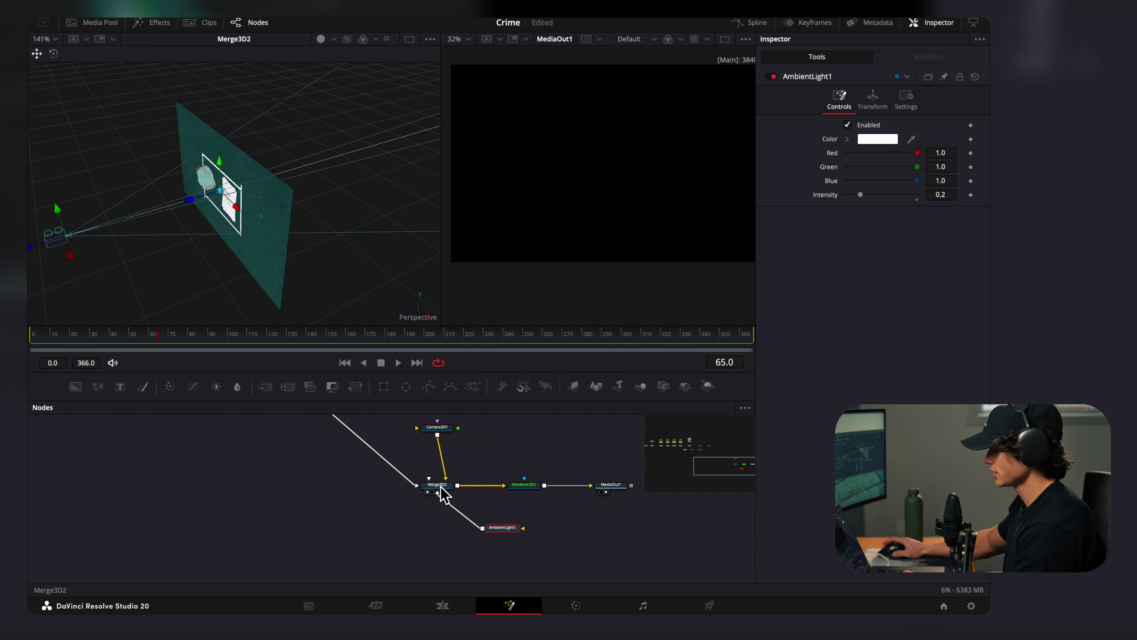
pyautogui.moveTo(868, 200)
pyautogui.mouseDown()
pyautogui.moveTo(887, 203)
pyautogui.moveTo(864, 203)
pyautogui.mouseUp()
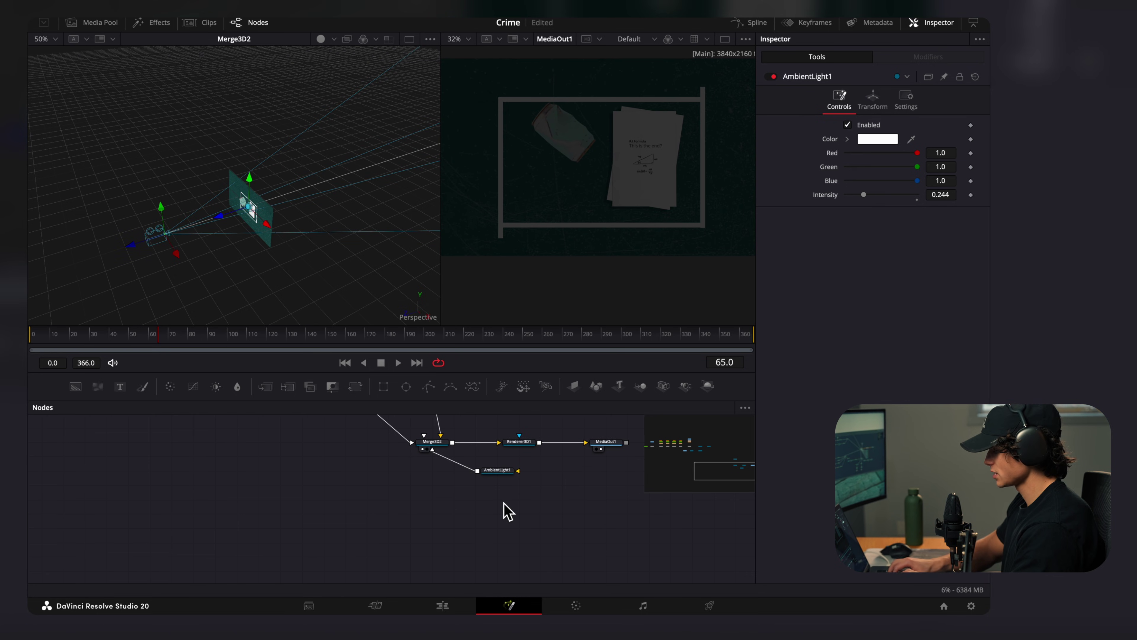
# - Add a Directional Light connected to Merge3D2 and set its intensity to about 0.276
pyautogui.hotkey('shift', 'space')
pyautogui.write('direct')
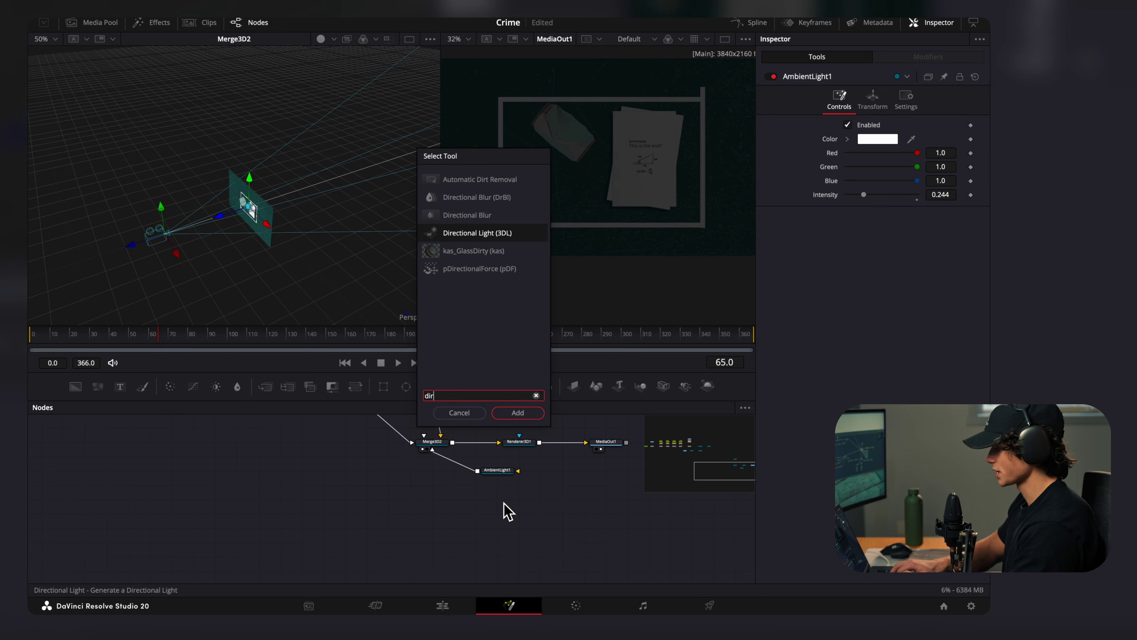
pyautogui.press('Return')
pyautogui.moveTo(518, 500); pyautogui.dragTo(432, 450)
pyautogui.scroll(2, 448, 470)
pyautogui.moveTo(869, 203)
pyautogui.mouseDown()
pyautogui.moveTo(894, 203)
pyautogui.moveTo(868, 209)
pyautogui.mouseUp()
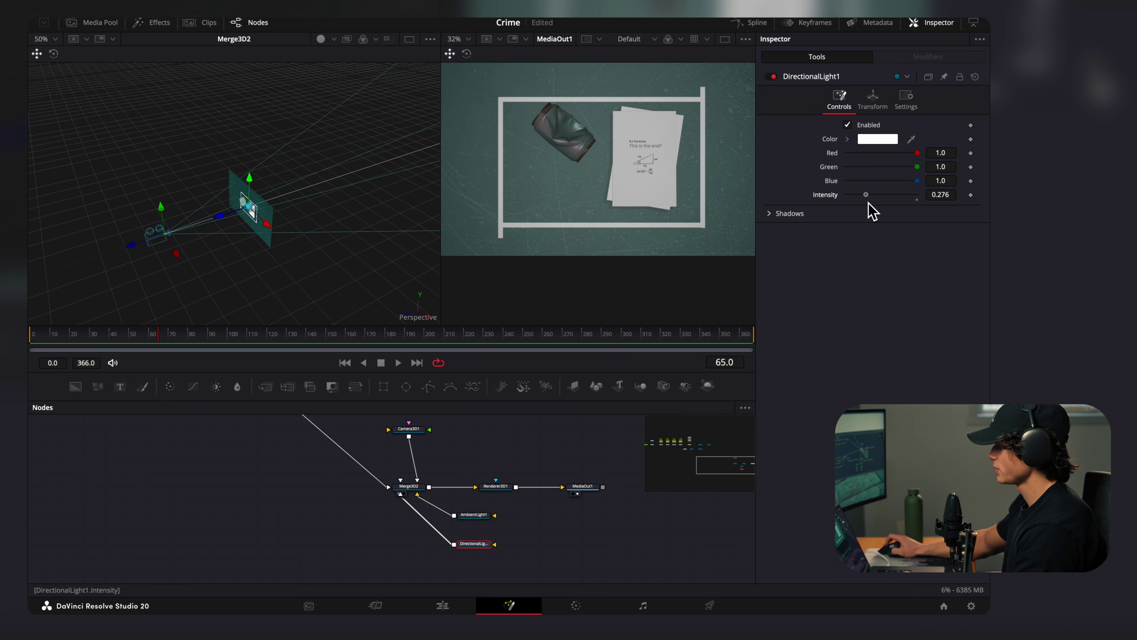
# - Rotate the directional light to about 65.2 on Y and 2.6 on Z
pyautogui.click(874, 110)
pyautogui.moveTo(881, 231); pyautogui.dragTo(888, 233)
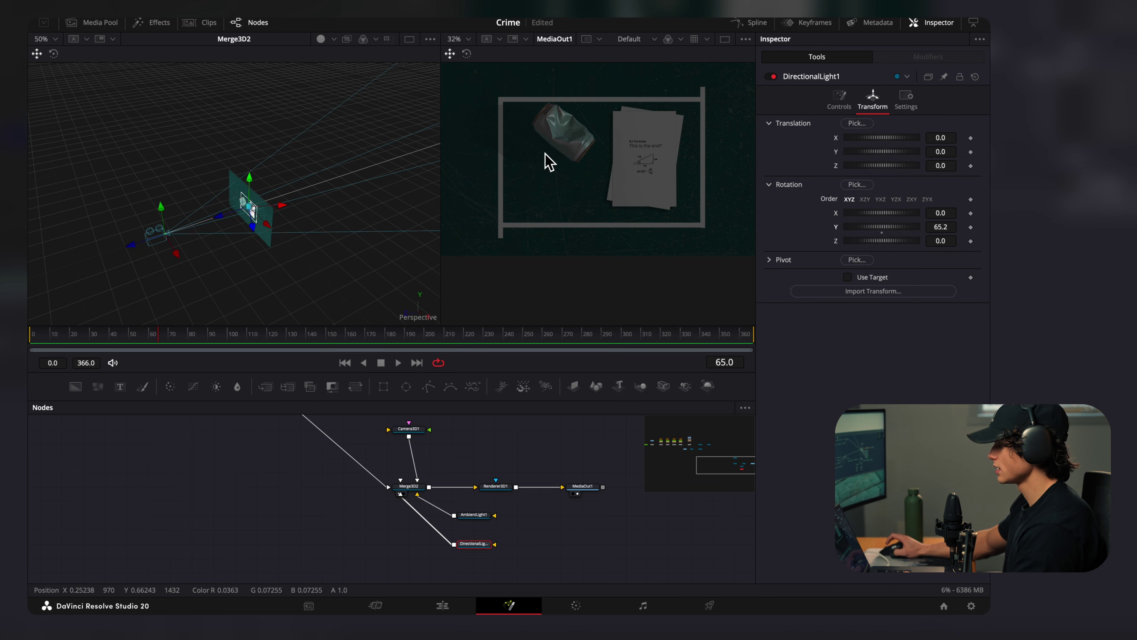
pyautogui.moveTo(888, 242); pyautogui.dragTo(892, 242)
pyautogui.scroll(2, 595, 139)
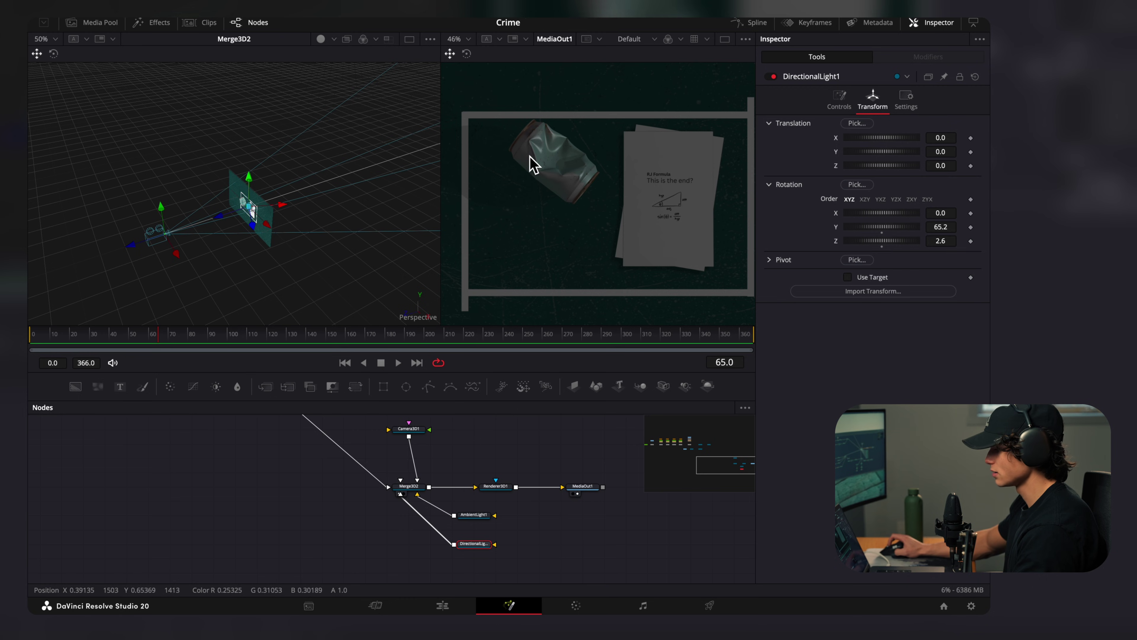
pyautogui.scroll(-3, 587, 179)
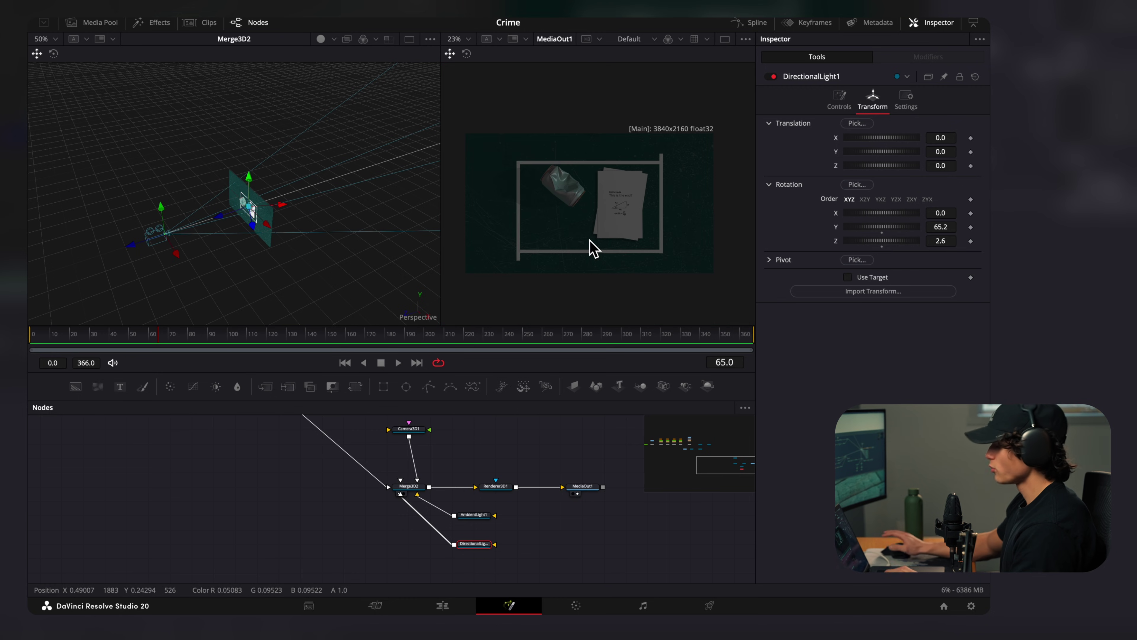
# - Tuck the directional light node under the ambient light, then add a Spot Light below them and connect it to Merge3D2
pyautogui.scroll(-1, 524, 520)
pyautogui.moveTo(489, 520); pyautogui.dragTo(489, 508)
pyautogui.click(498, 522)
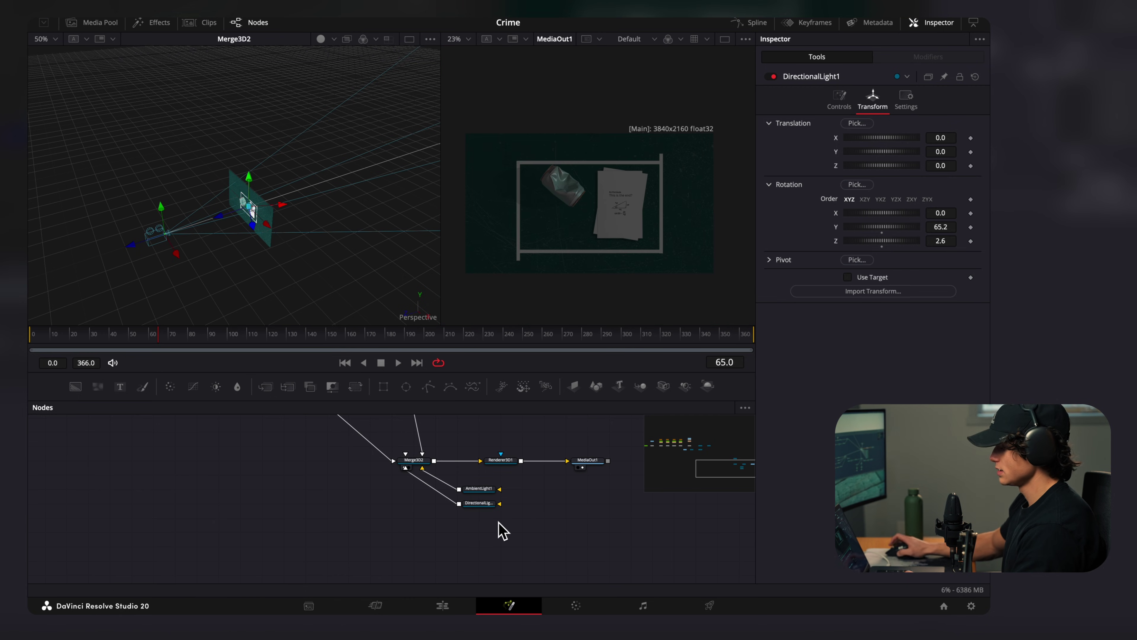
pyautogui.hotkey('shift', 'space')
pyautogui.write('spot')
pyautogui.press('Return')
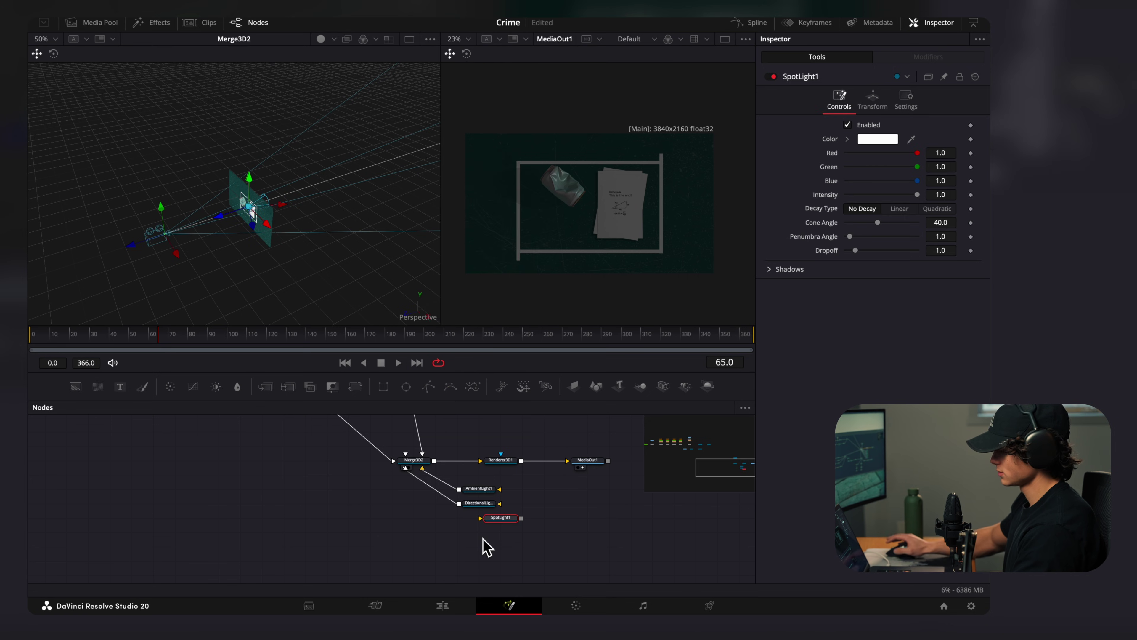
pyautogui.moveTo(495, 519); pyautogui.dragTo(413, 465)
# - Move the spotlight away from the board toward the camera, to about 0.517 on Z
pyautogui.press('f')
pyautogui.moveTo(182, 242); pyautogui.dragTo(115, 264)
pyautogui.scroll(-2, 203, 259)
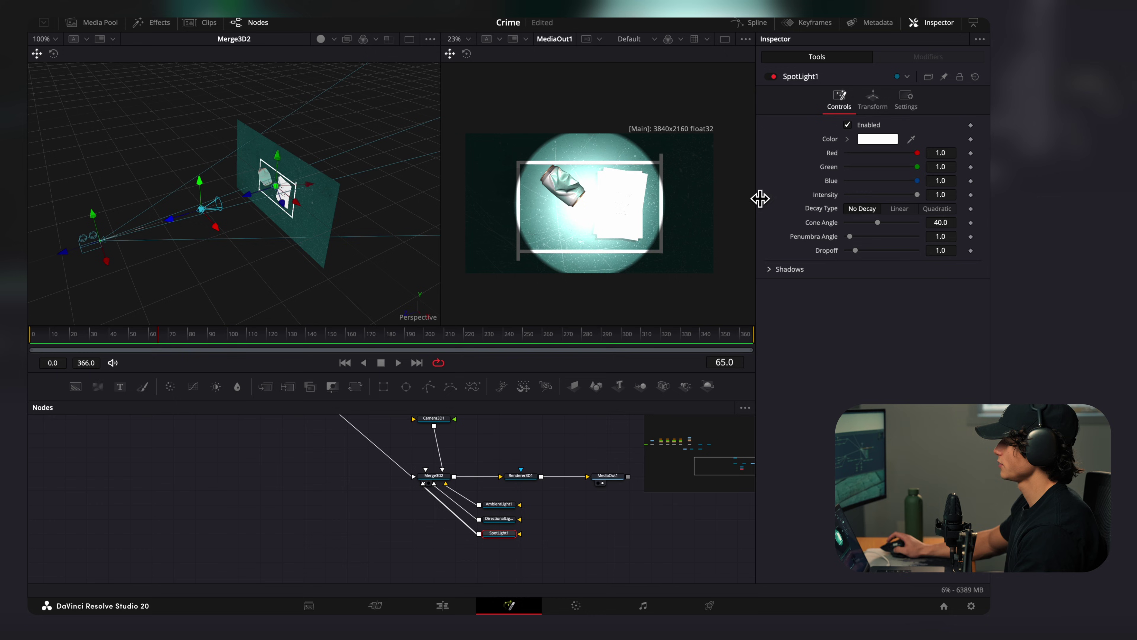
# - Set the spotlight's intensity to about 0.312, cone angle to 31.18 and penumbra angle to 8.66
pyautogui.moveTo(917, 194); pyautogui.dragTo(888, 202)
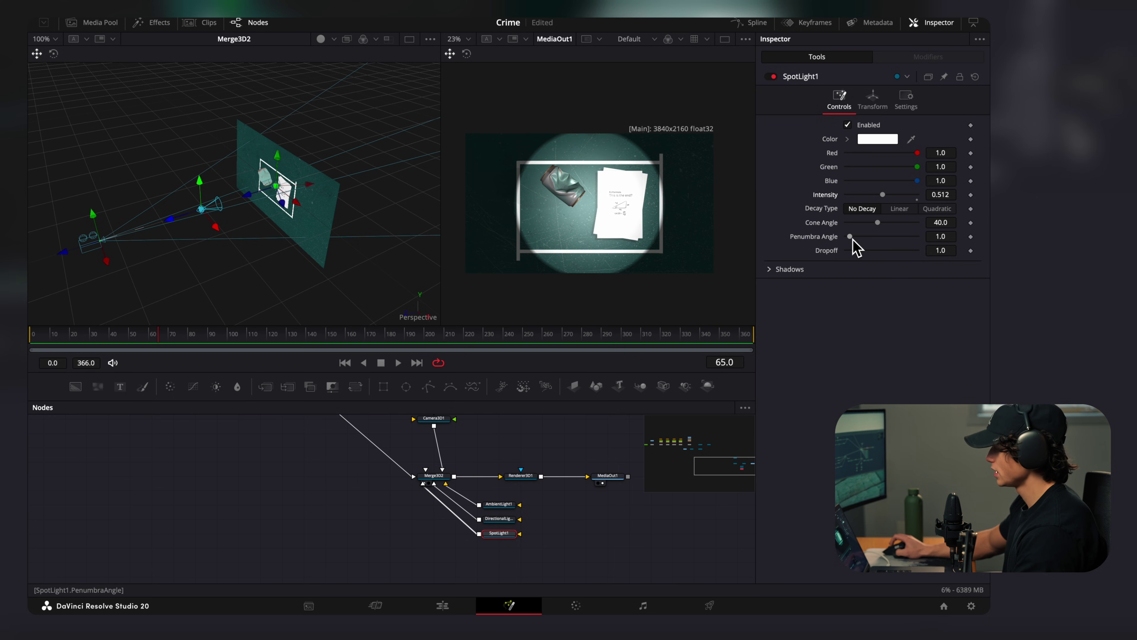
pyautogui.moveTo(850, 237); pyautogui.dragTo(871, 223)
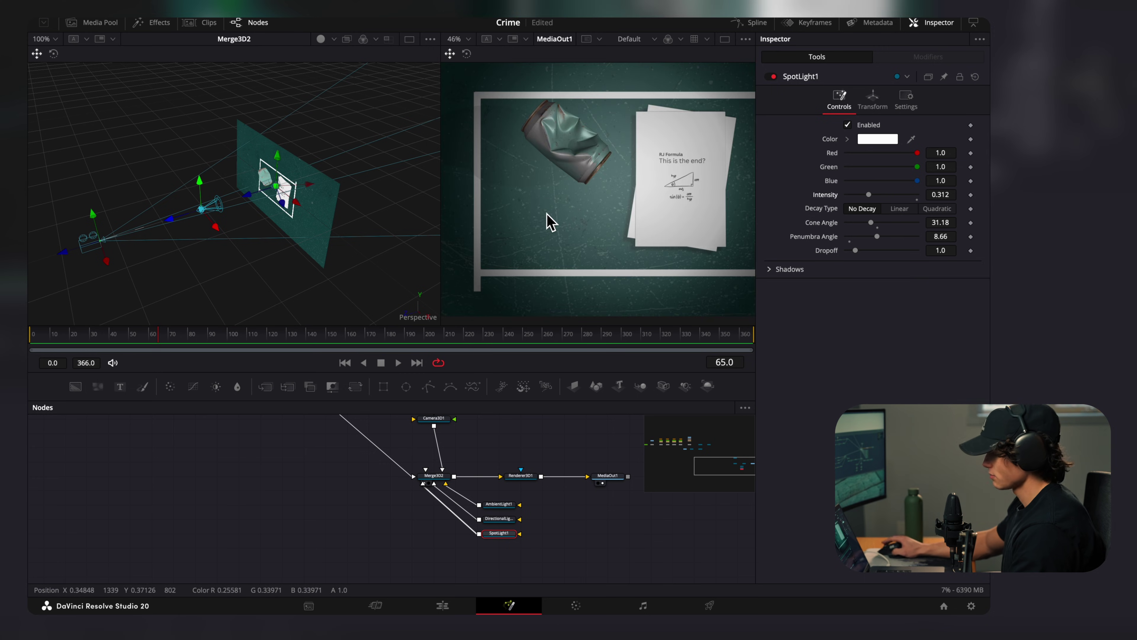
pyautogui.moveTo(537, 224); pyautogui.dragTo(569, 255)
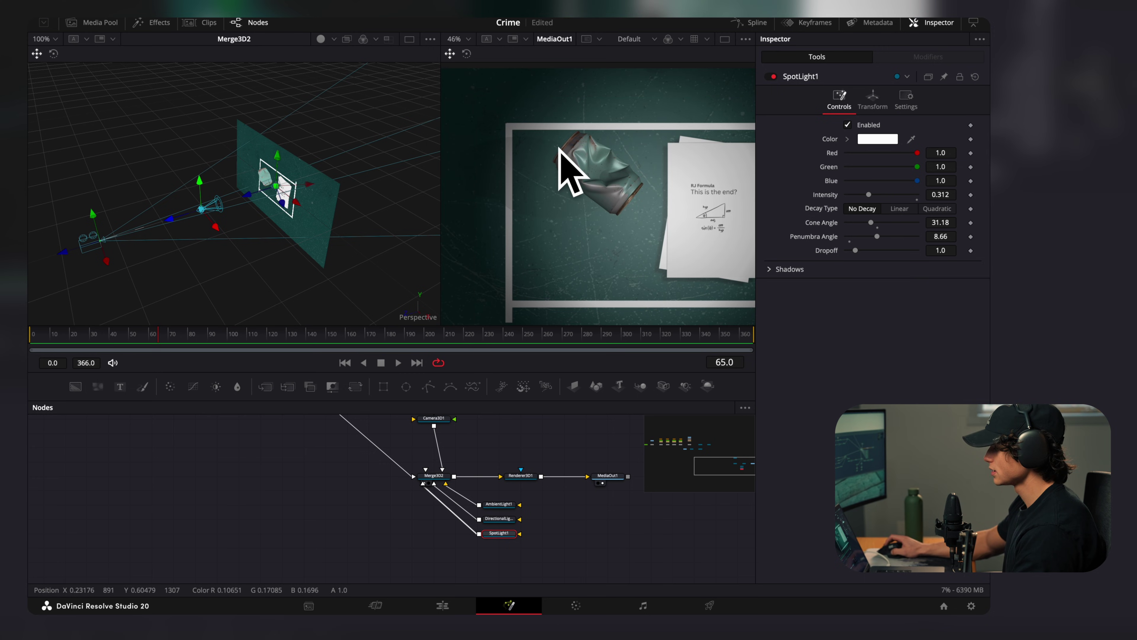
# - Tilt the spotlight to about -20.9 on X and raise it above the board so it shines down on the frame
pyautogui.click(882, 103)
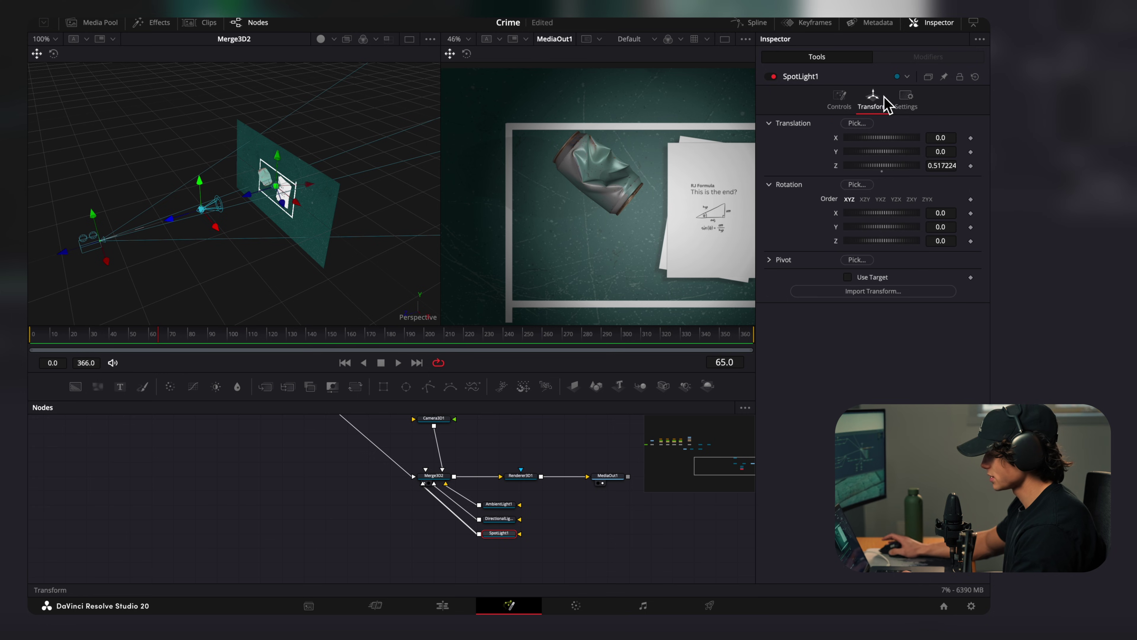
pyautogui.moveTo(889, 213); pyautogui.dragTo(886, 215)
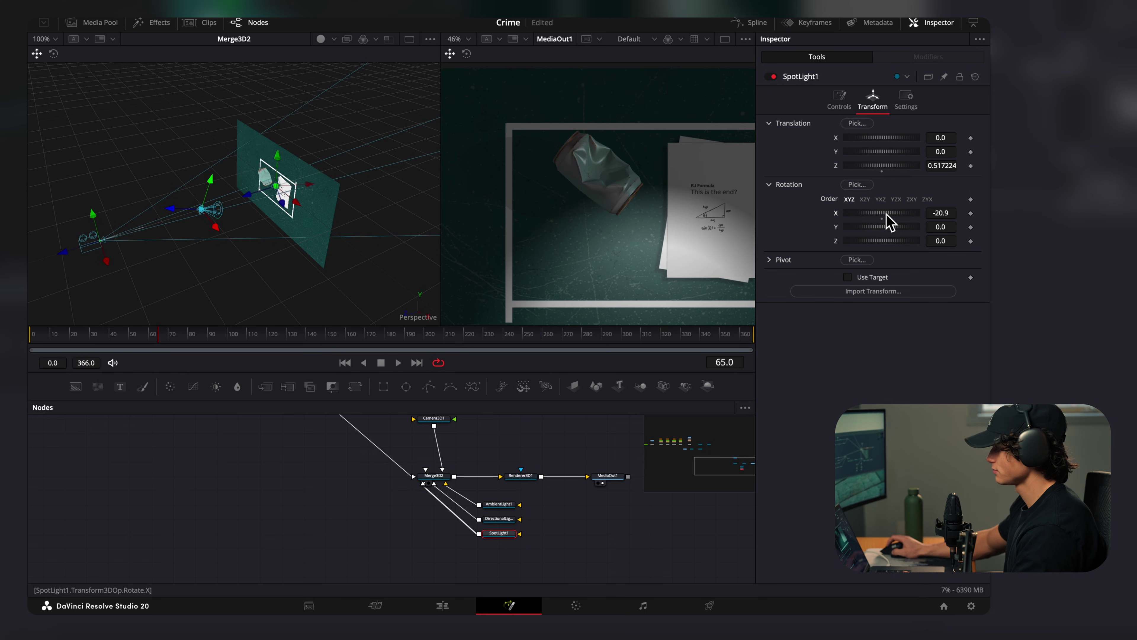
pyautogui.scroll(-3, 155, 215)
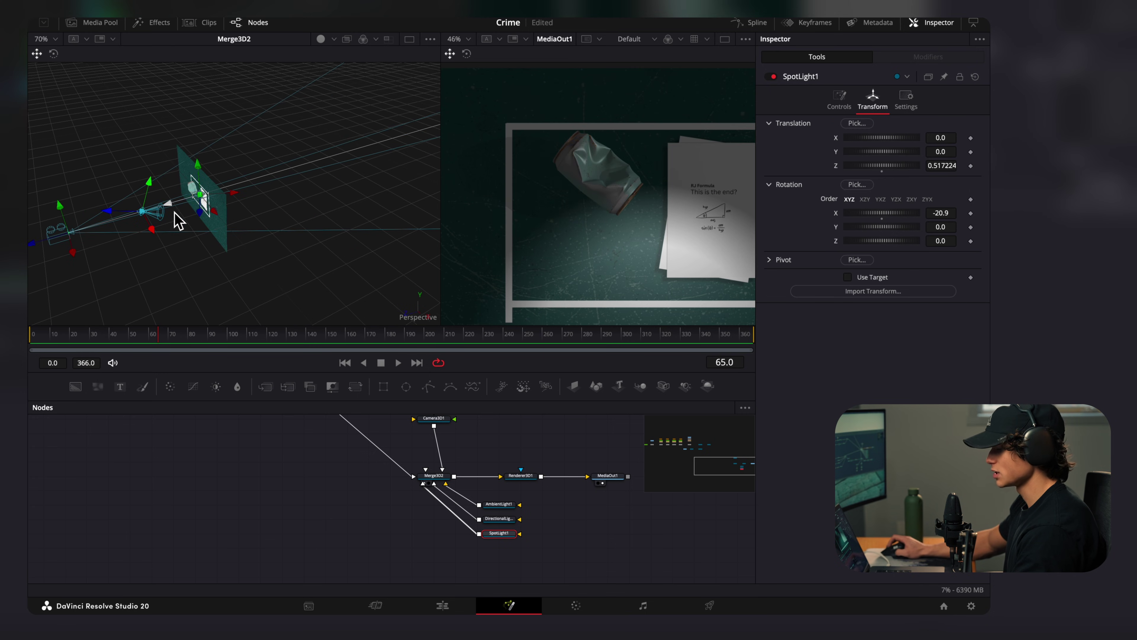
pyautogui.moveTo(152, 182); pyautogui.dragTo(157, 174)
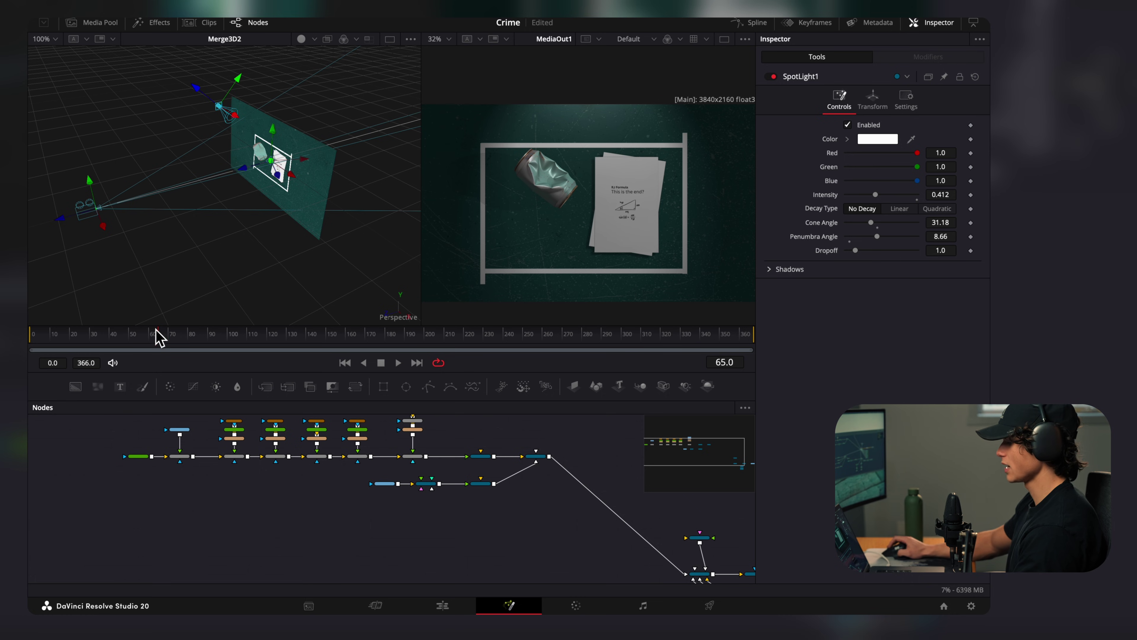
# - Duplicate the board's node chain without the can's nodes, place the copy below the original, and view its Merge3D1_1
pyautogui.moveTo(124, 440); pyautogui.dragTo(587, 537)
pyautogui.scroll(1, 592, 547)
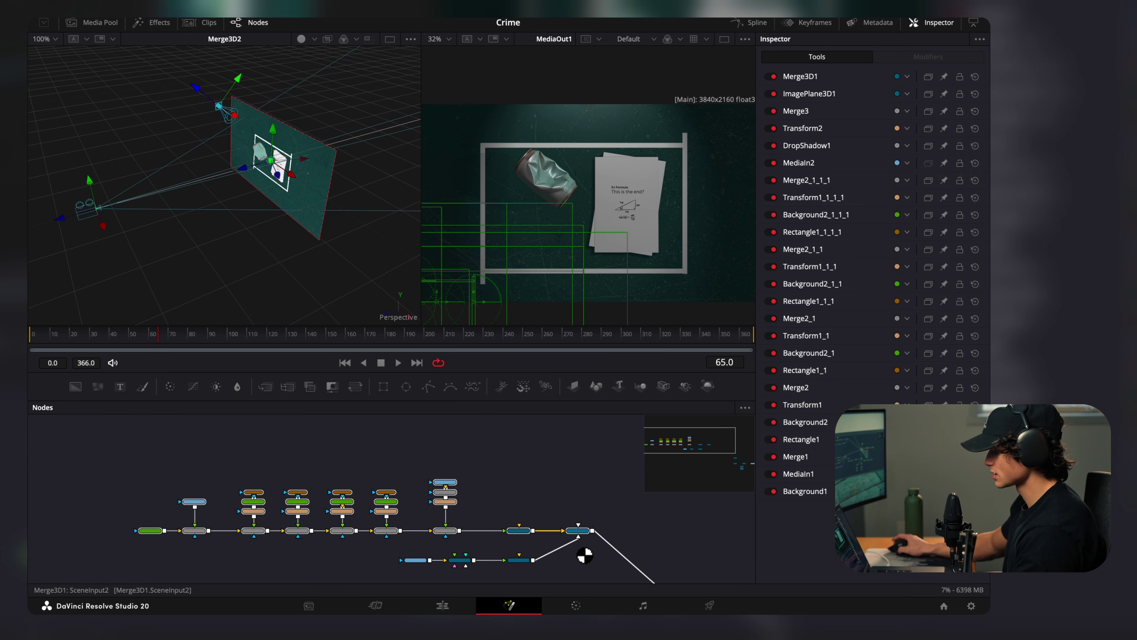
pyautogui.scroll(-2, 581, 550)
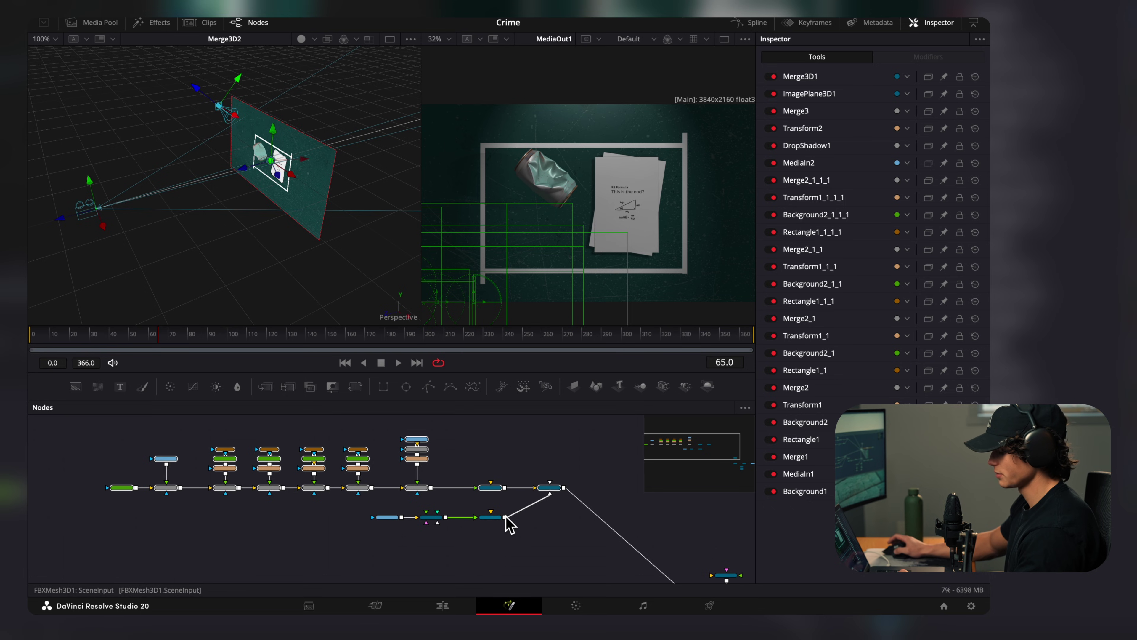
pyautogui.scroll(-5, 415, 479)
pyautogui.click(415, 478)
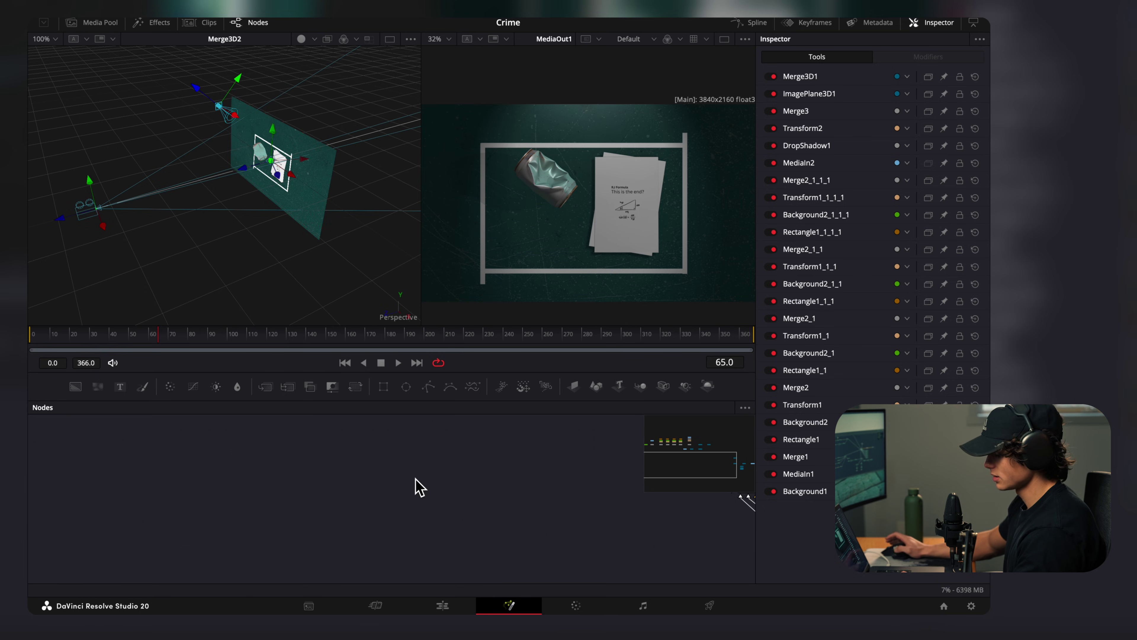
pyautogui.hotkey('ctrl', 'v')
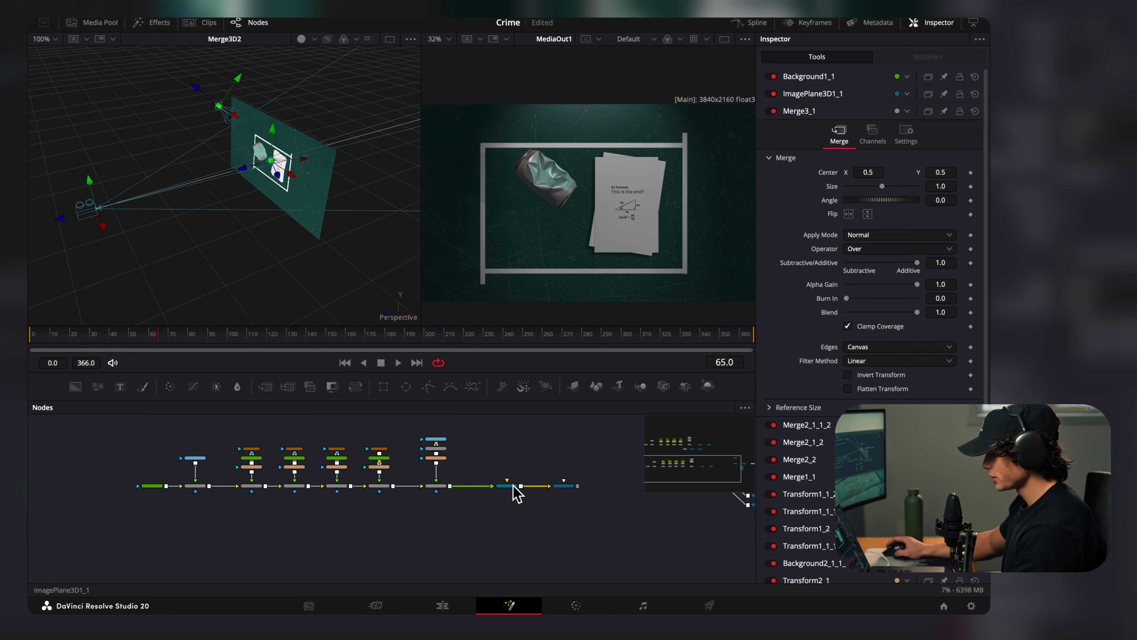
pyautogui.press('1')
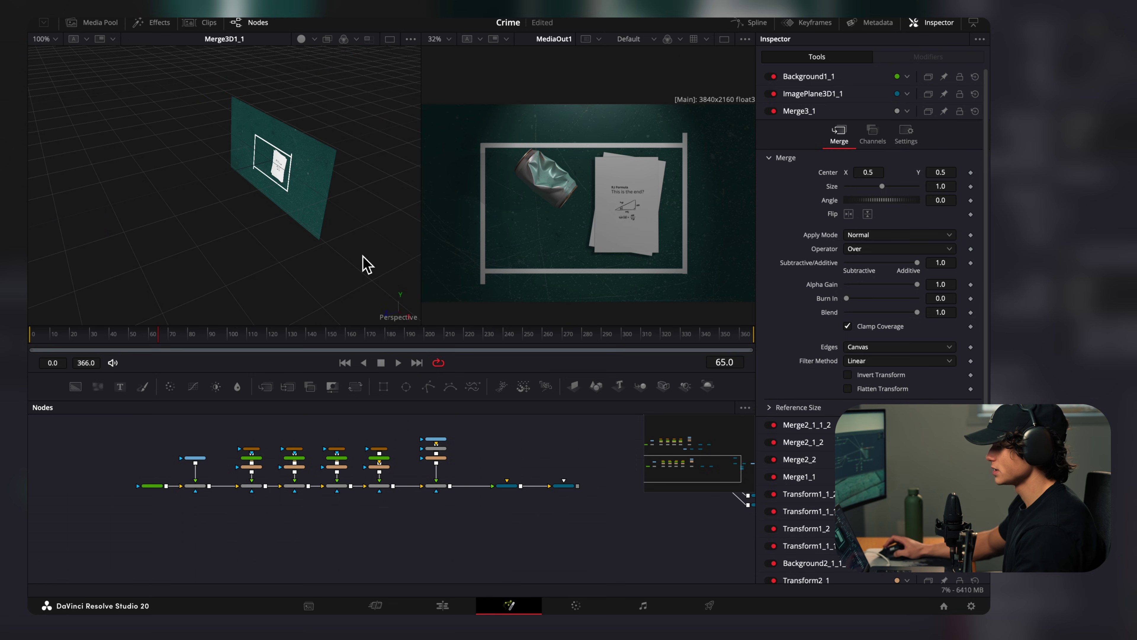
# - Slide the duplicated image plane sideways until it adjoins the original board, and connect its Merge3D1_1 to Merge3D2
pyautogui.scroll(2, 324, 207)
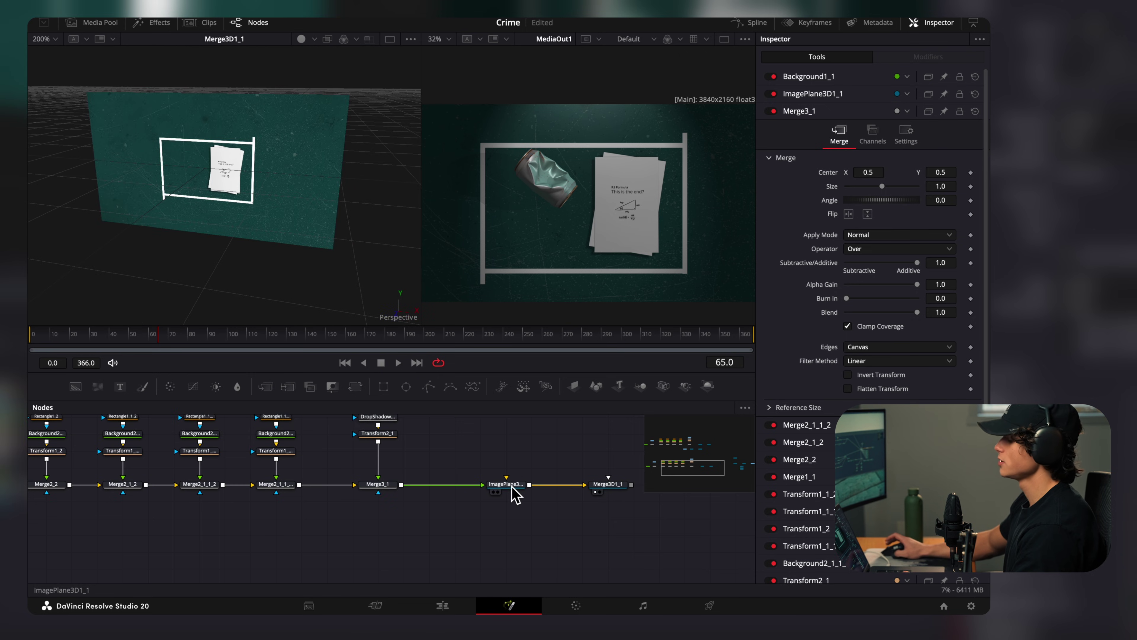
pyautogui.click(512, 487)
pyautogui.moveTo(235, 170); pyautogui.dragTo(384, 182)
pyautogui.moveTo(352, 271); pyautogui.dragTo(334, 272)
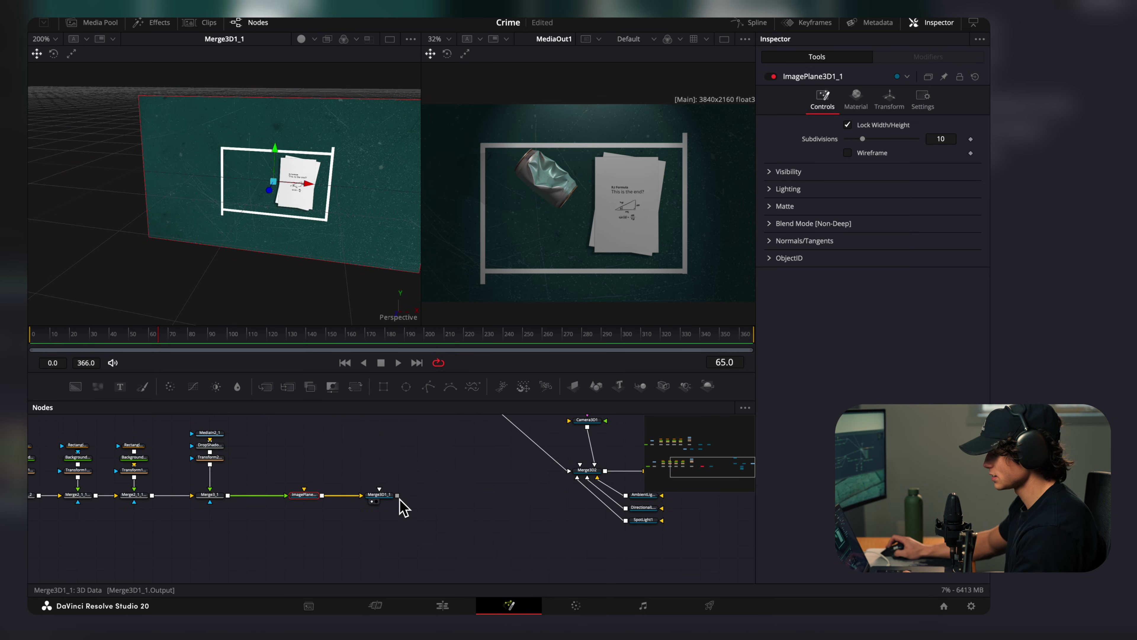
pyautogui.moveTo(399, 496); pyautogui.dragTo(298, 252)
pyautogui.scroll(6, 295, 245)
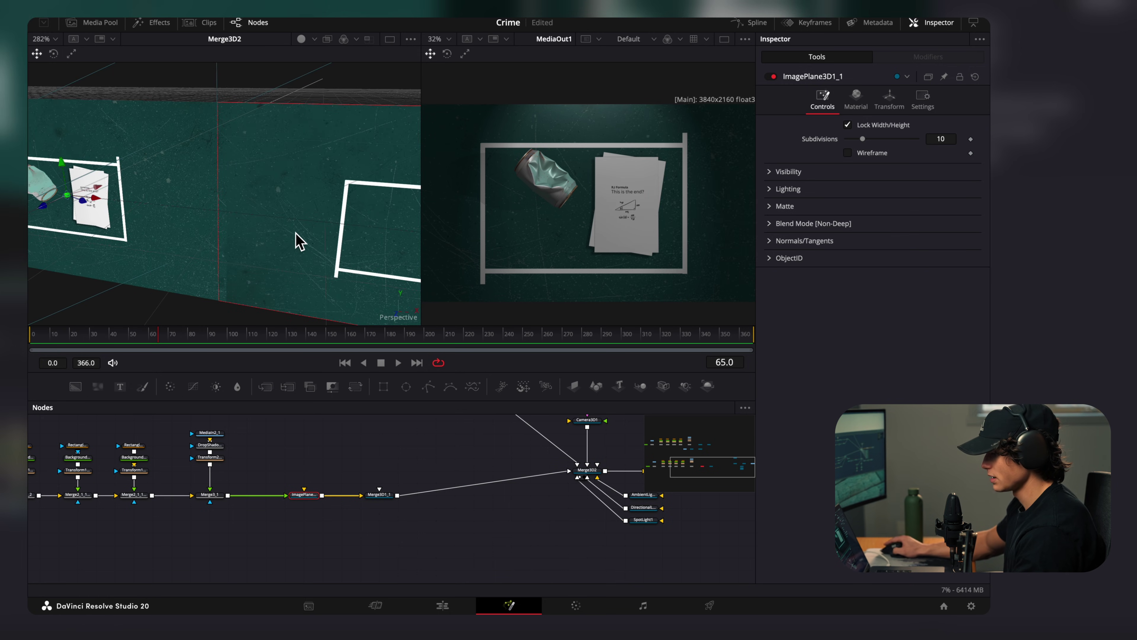
pyautogui.moveTo(299, 241); pyautogui.dragTo(348, 247)
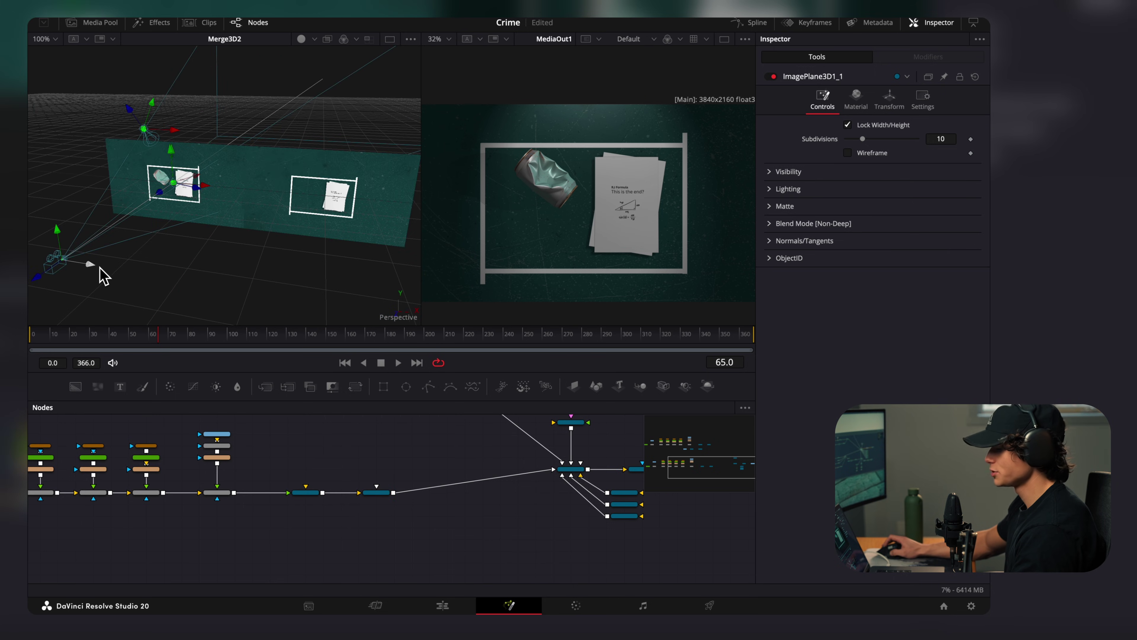
# - Move the camera to the seam between the boards, then add a Transform after the duplicate's backround.png and flip it horizontally
pyautogui.moveTo(100, 268); pyautogui.dragTo(208, 317)
pyautogui.scroll(2, 638, 266)
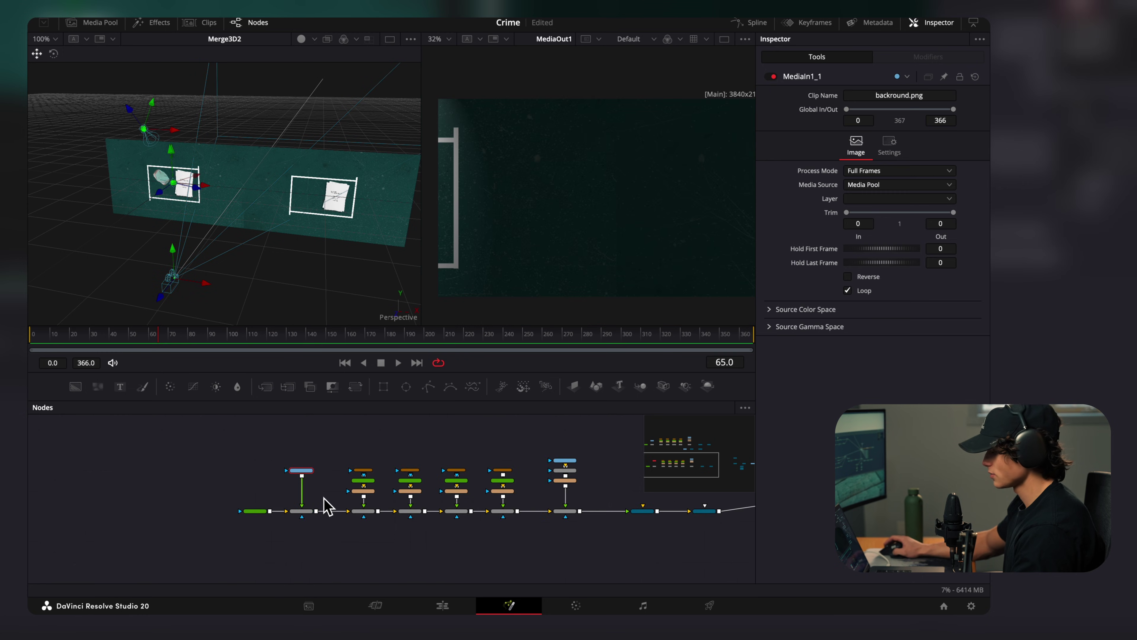
pyautogui.scroll(2, 316, 483)
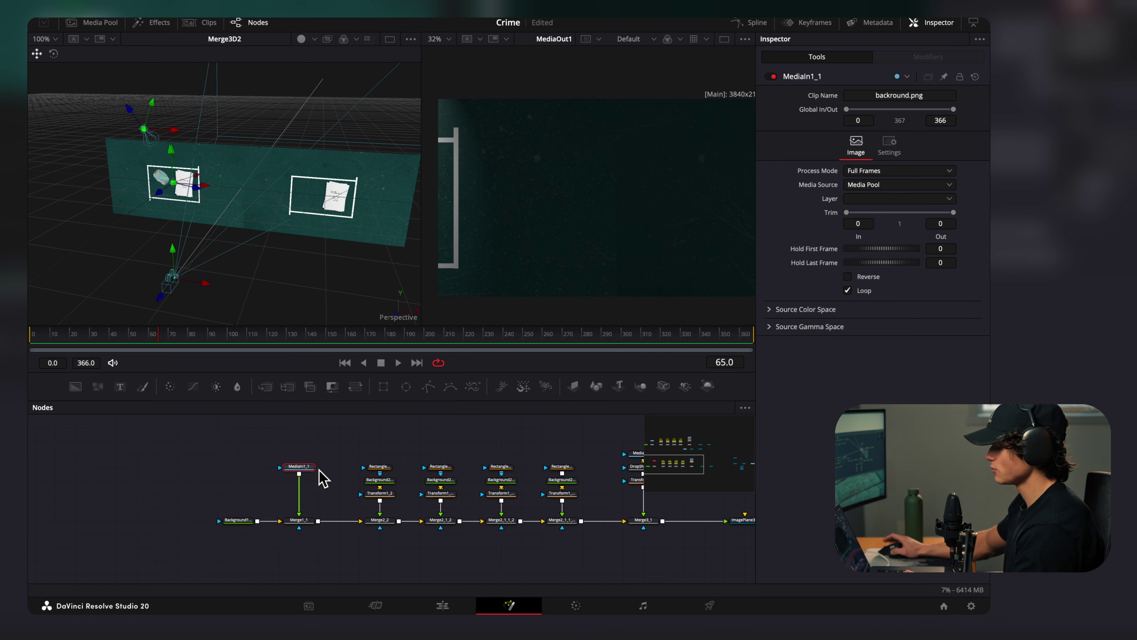
pyautogui.hotkey('shift', 'space')
pyautogui.write('transform')
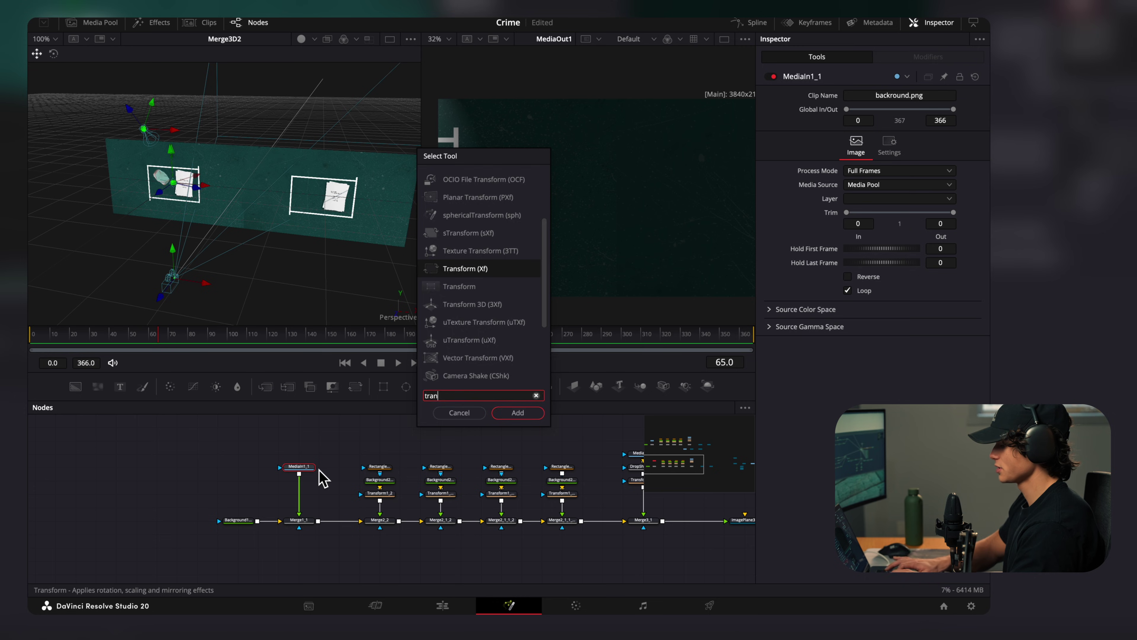
pyautogui.press('Return')
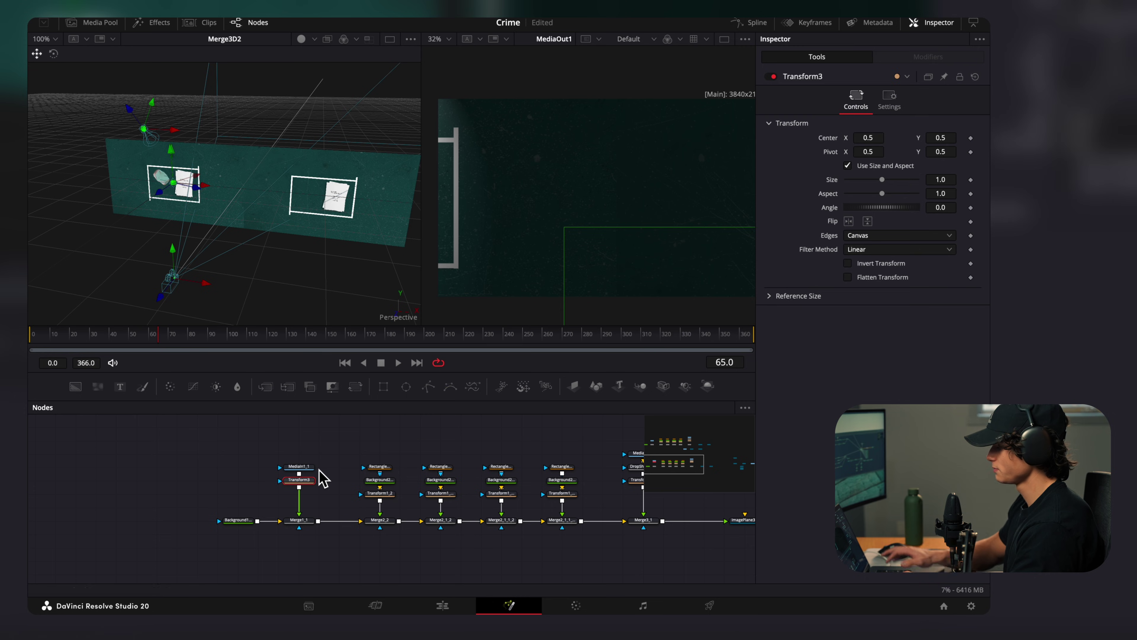
pyautogui.click(850, 223)
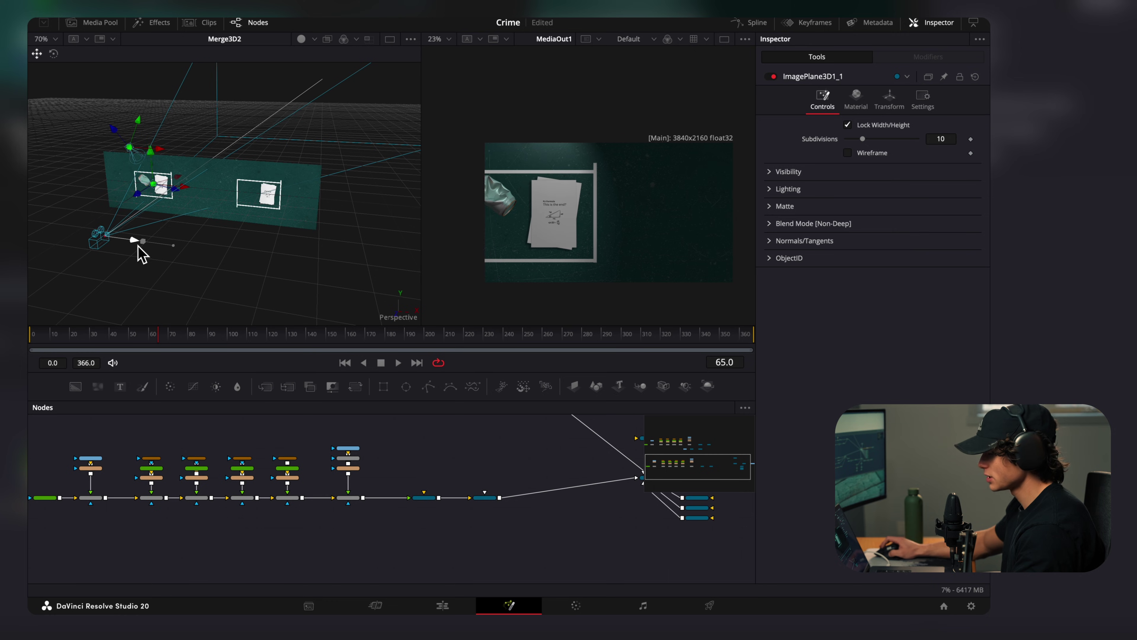
# - Move the camera in front of the second frame and add another Spot Light connected to Merge3D2
pyautogui.moveTo(140, 246); pyautogui.dragTo(262, 254)
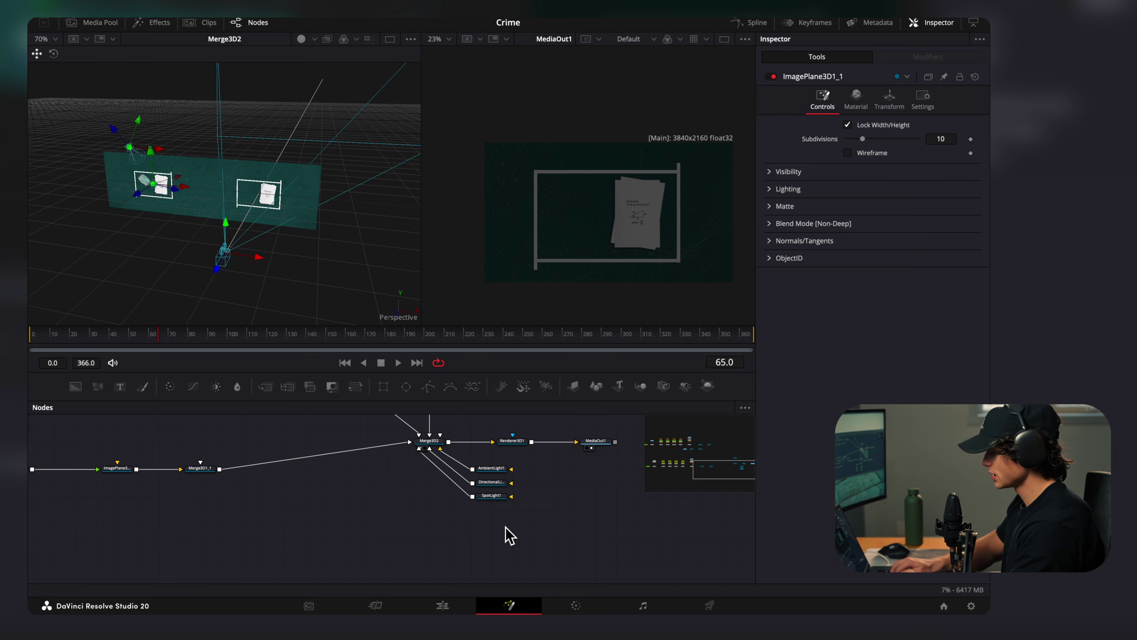
pyautogui.hotkey('shift', 'space')
pyautogui.write('s')
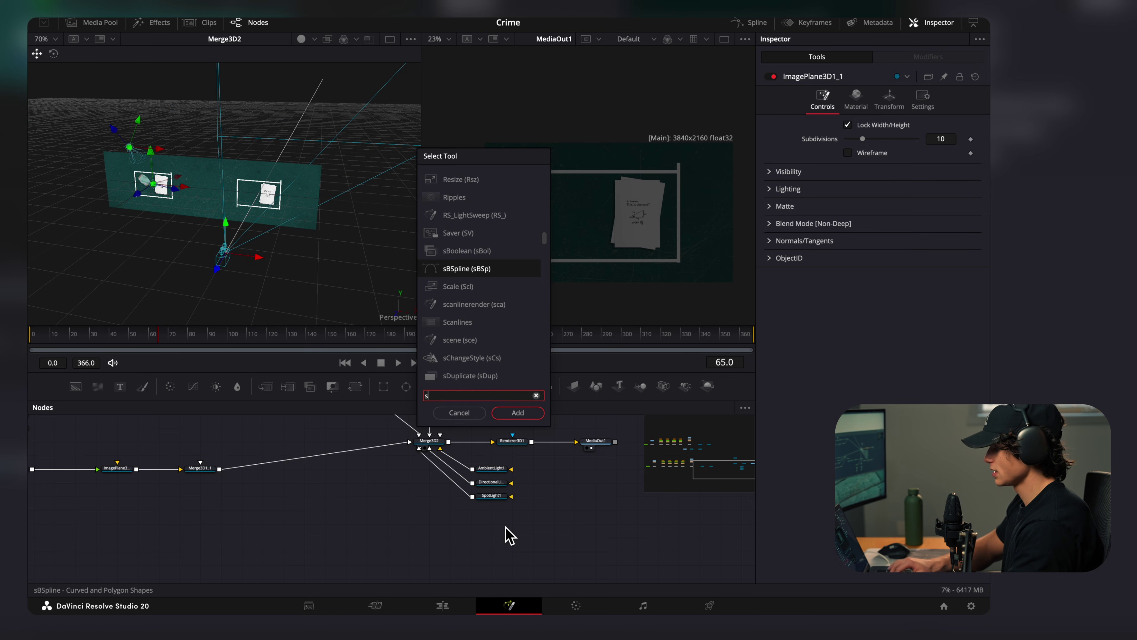
pyautogui.write('pot')
pyautogui.press('Return')
pyautogui.moveTo(512, 524); pyautogui.dragTo(431, 441)
# - Place the new spotlight above the second frame, tilt it to about -44.3 on X and set its intensity to 0.4
pyautogui.moveTo(138, 216); pyautogui.dragTo(285, 255)
pyautogui.moveTo(917, 194); pyautogui.dragTo(859, 196)
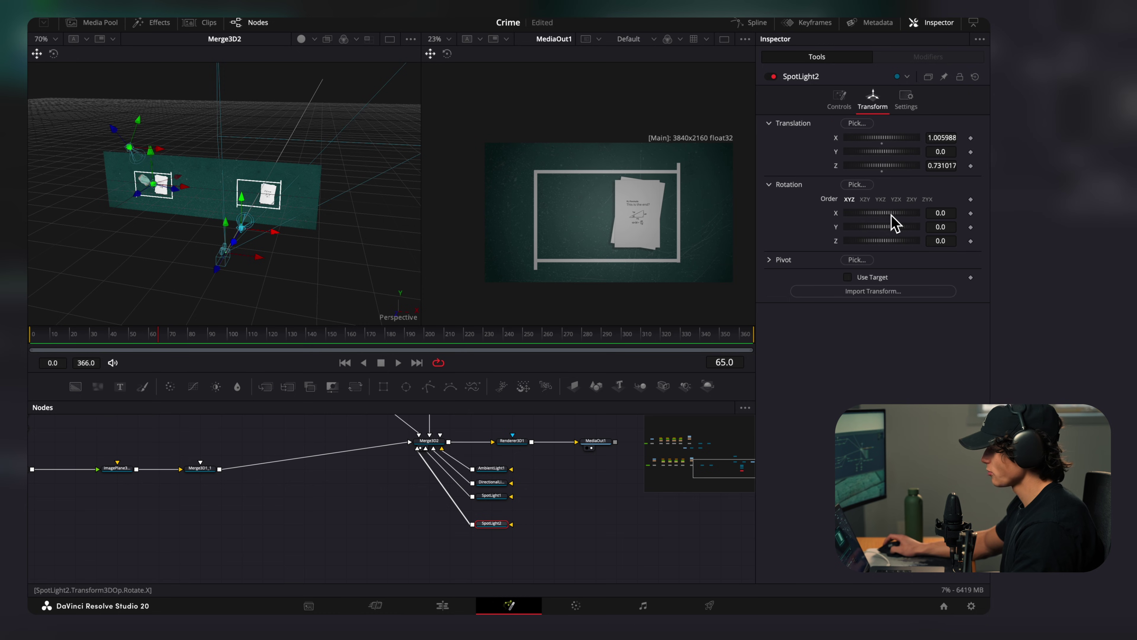
pyautogui.moveTo(886, 214); pyautogui.dragTo(882, 223)
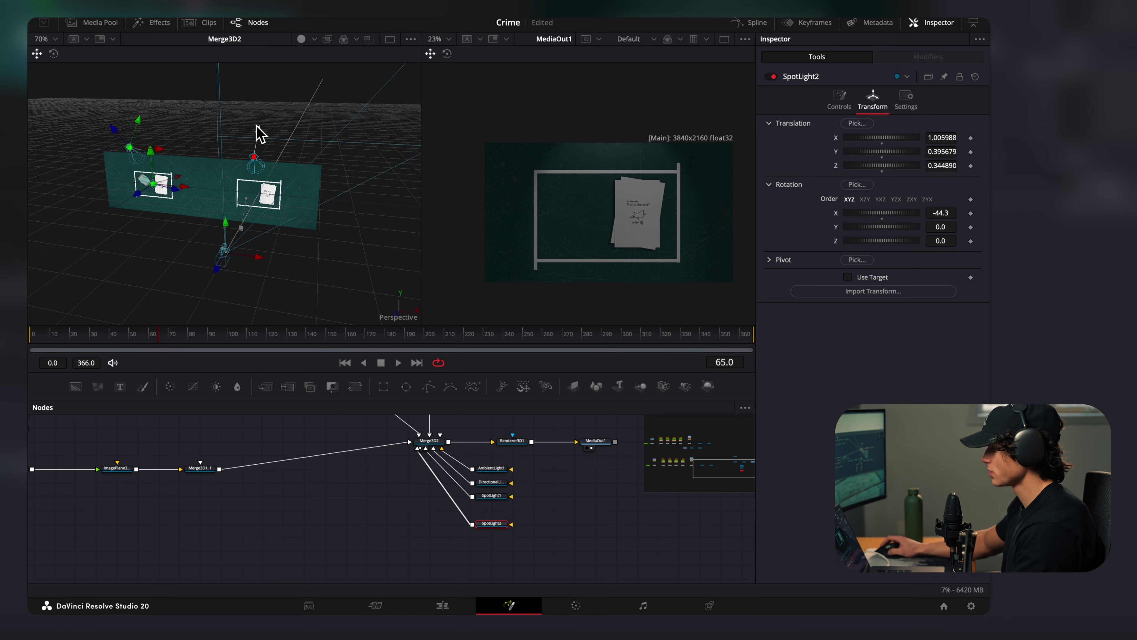
pyautogui.click(839, 101)
pyautogui.moveTo(880, 197); pyautogui.dragTo(895, 197)
# - Delete the paper branch, from its media input through DropShadow and Transform2_1 to Merge3_1, from the second board's node chain
pyautogui.click(398, 552)
pyautogui.scroll(-5, 397, 549)
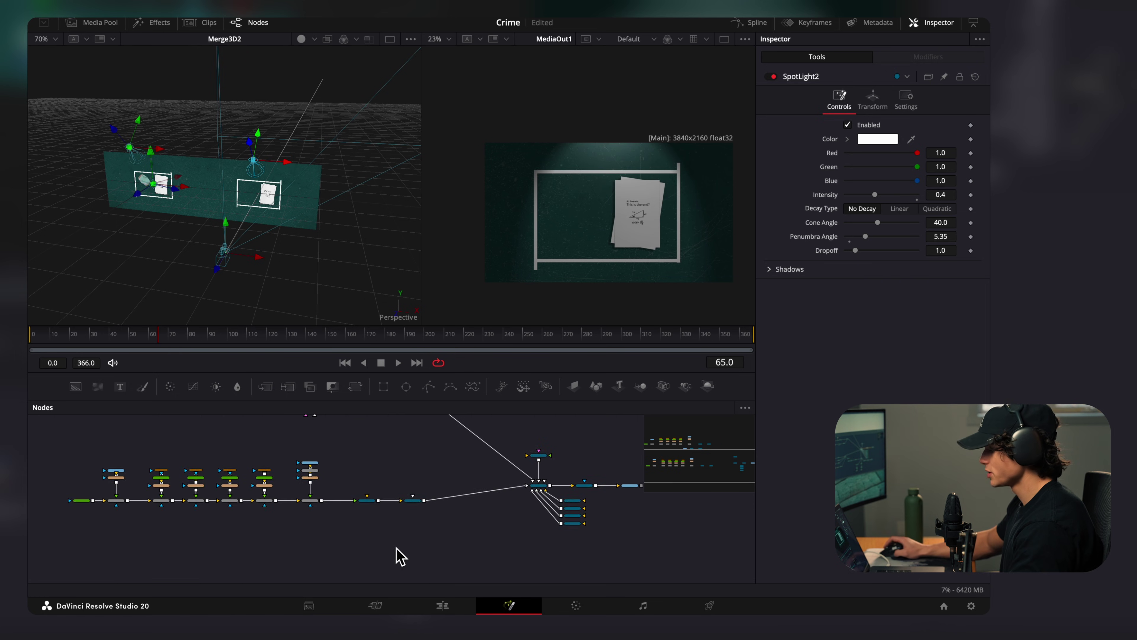
pyautogui.moveTo(395, 549); pyautogui.dragTo(500, 589)
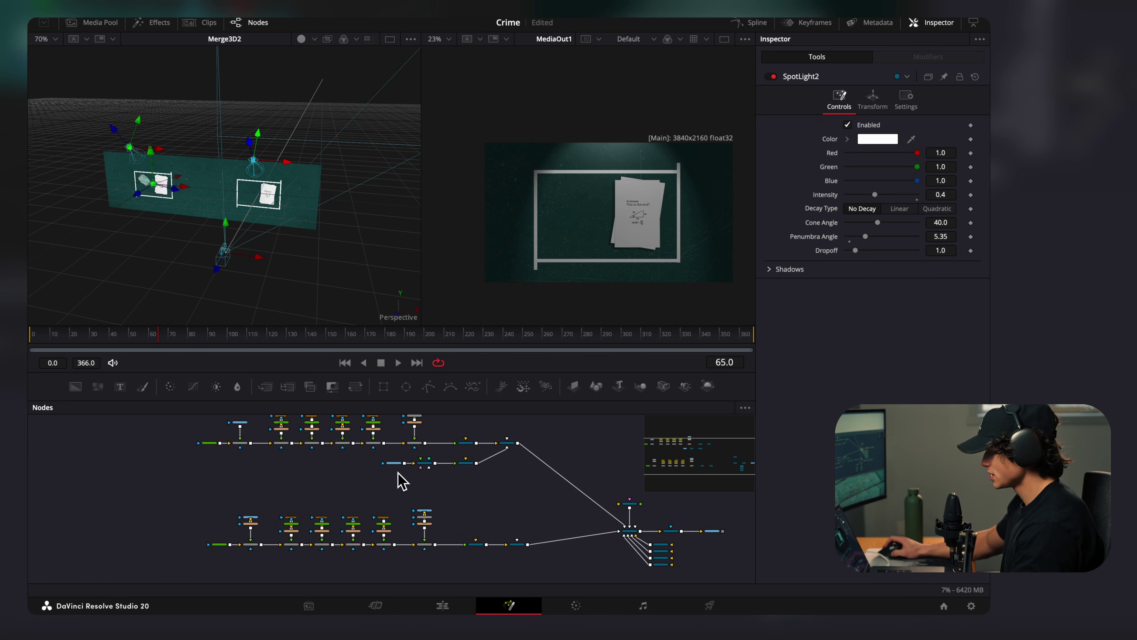
pyautogui.scroll(-1, 510, 532)
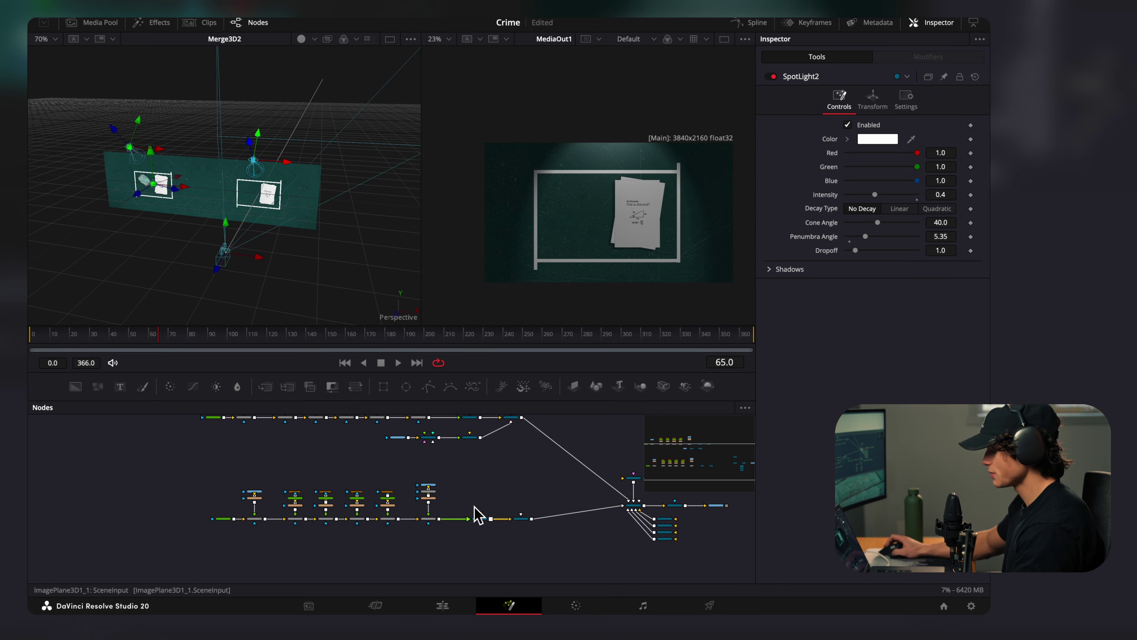
pyautogui.scroll(5, 560, 546)
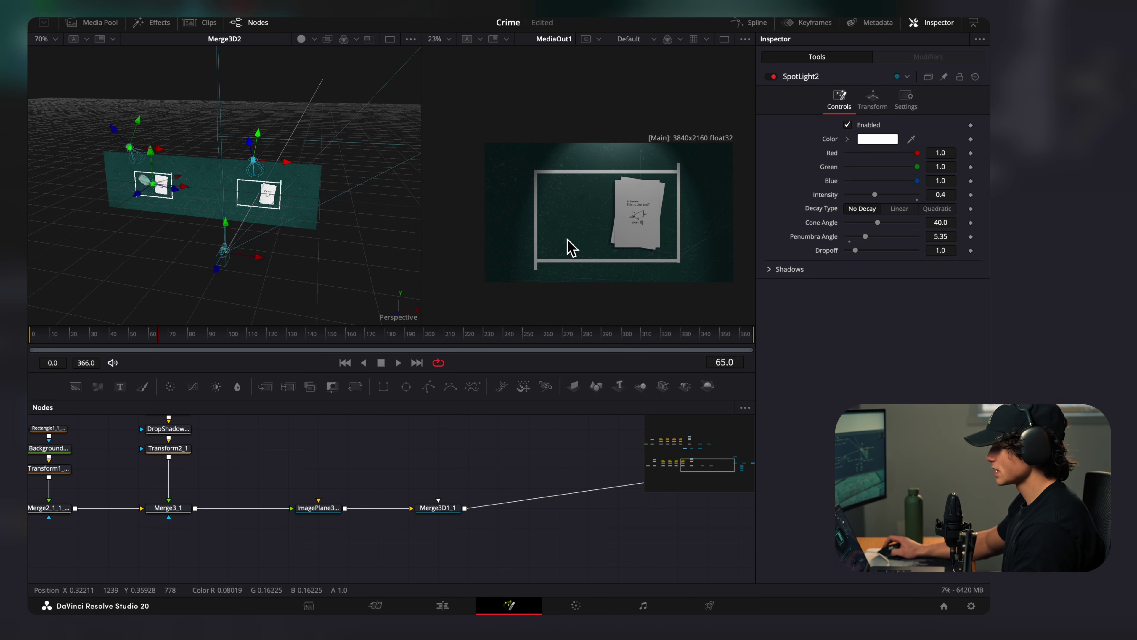
pyautogui.moveTo(342, 478); pyautogui.dragTo(515, 479)
pyautogui.moveTo(466, 439); pyautogui.dragTo(419, 506)
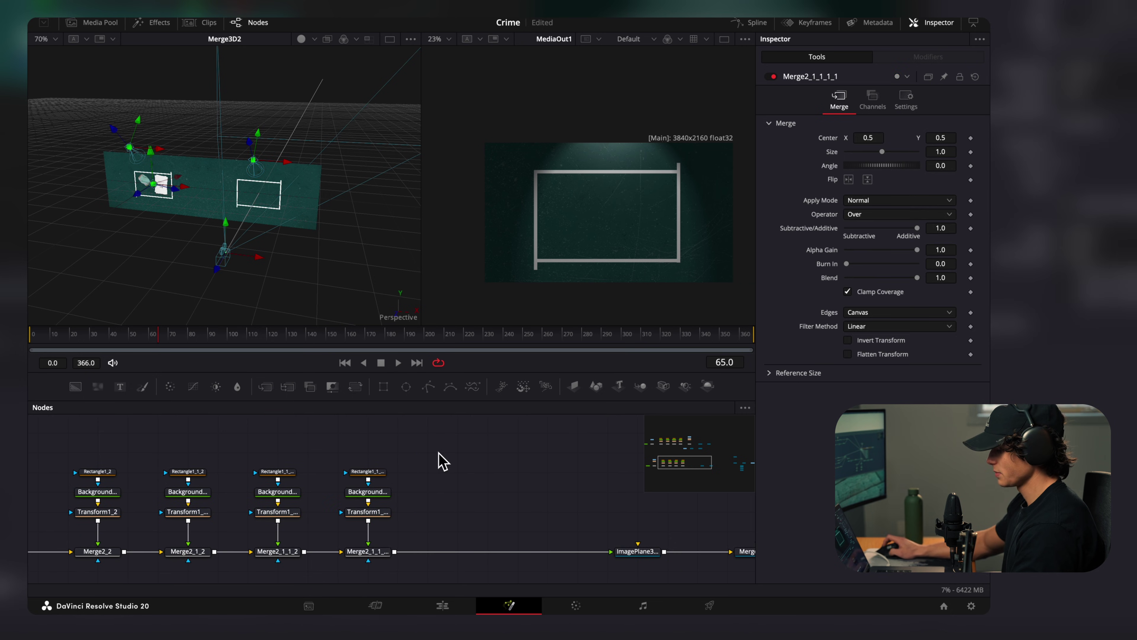
# - Duplicate the last frame bar's nodes into the second board's chain and center the new bar at X 0.503, Y 0.481 as a divider
pyautogui.moveTo(436, 451); pyautogui.dragTo(368, 563)
pyautogui.hotkey('ctrl', 'c')
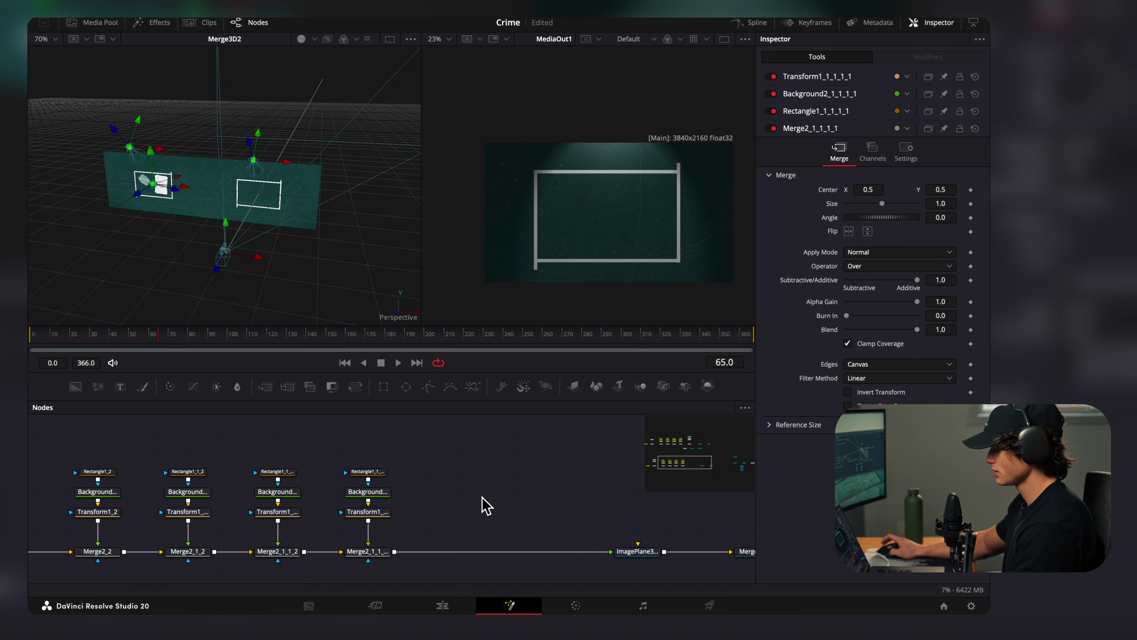
pyautogui.hotkey('ctrl', 'v')
pyautogui.moveTo(499, 557); pyautogui.dragTo(481, 558)
pyautogui.click(470, 513)
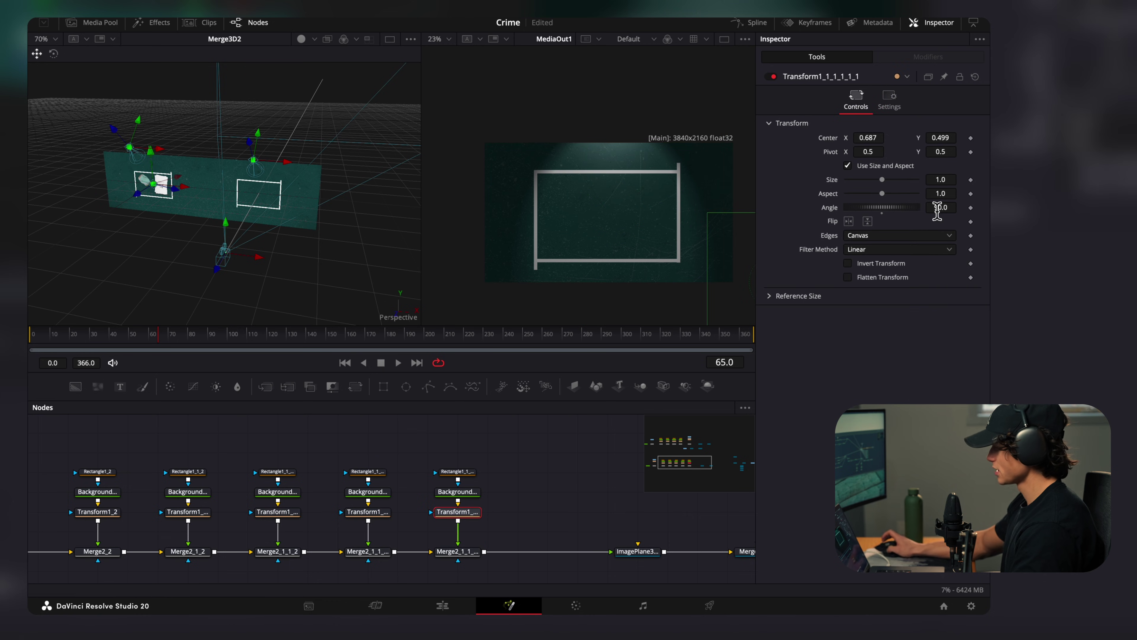
pyautogui.moveTo(870, 139); pyautogui.dragTo(788, 139)
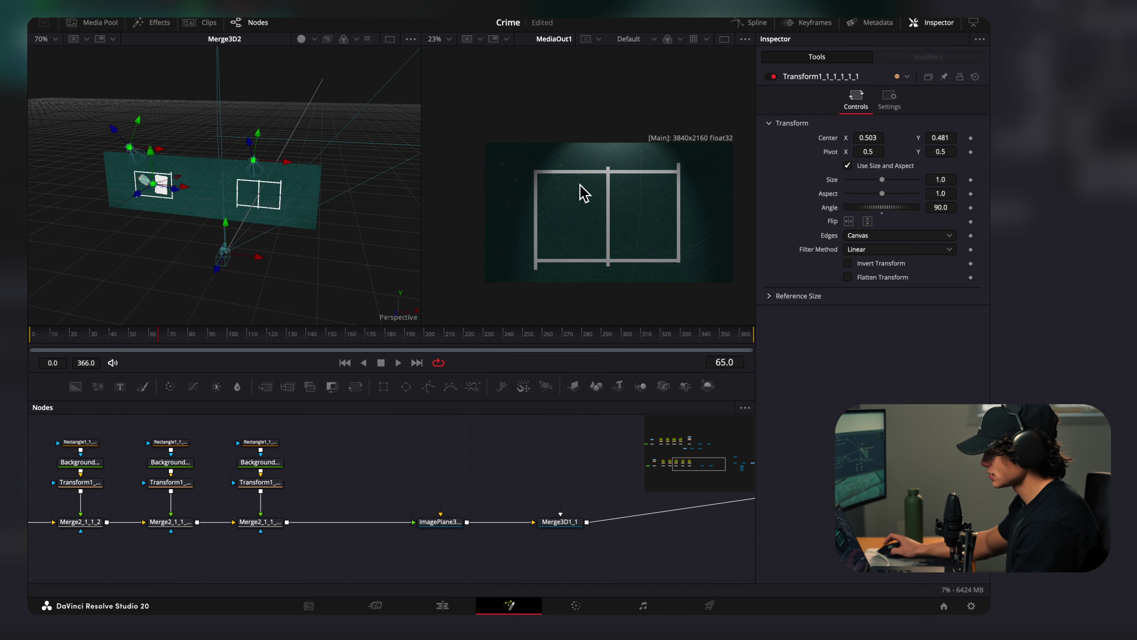
# - Import the syringes FBX model, connect it to Merge3D1_1 and scale it down to 0.002
pyautogui.moveTo(78, 45); pyautogui.dragTo(532, 495)
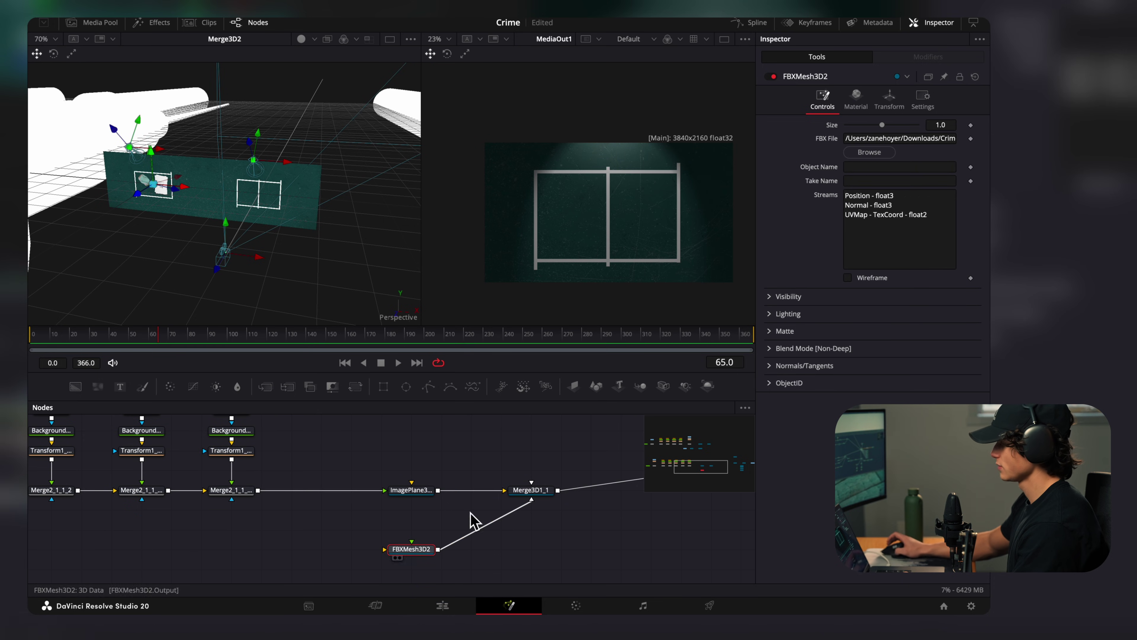
pyautogui.click(889, 100)
pyautogui.moveTo(859, 306); pyautogui.dragTo(849, 313)
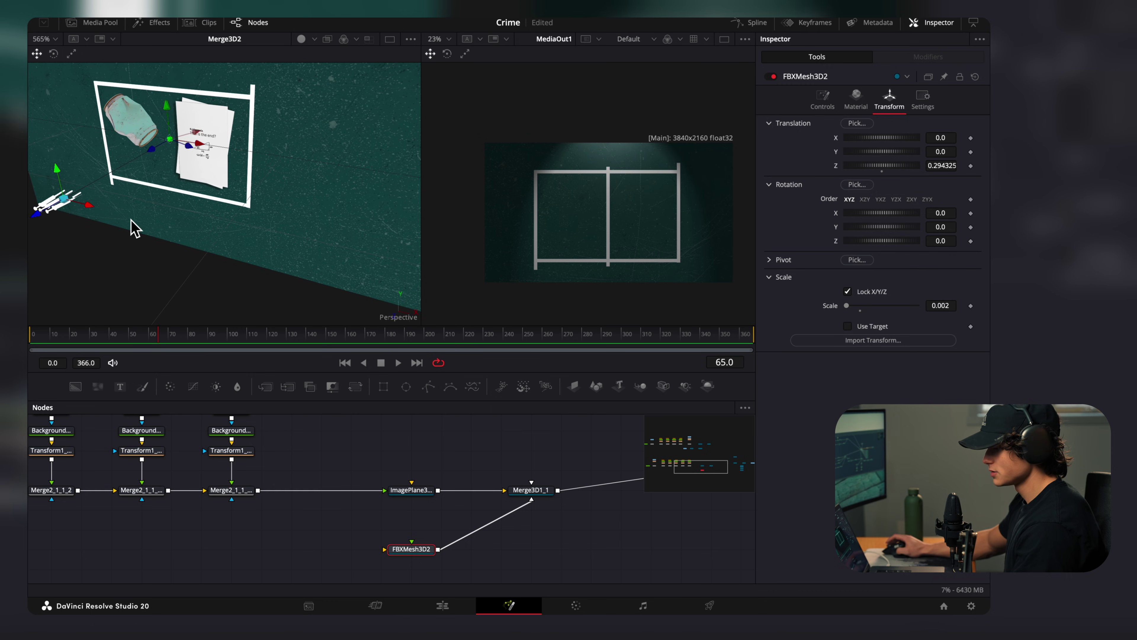
# - Position the syringes in the second frame at about 0.924 X and 0.037 Z, rotated -90 on X and scaled to 0.004
pyautogui.scroll(-5, 123, 243)
pyautogui.moveTo(166, 244); pyautogui.dragTo(139, 236)
pyautogui.moveTo(142, 190); pyautogui.dragTo(324, 258)
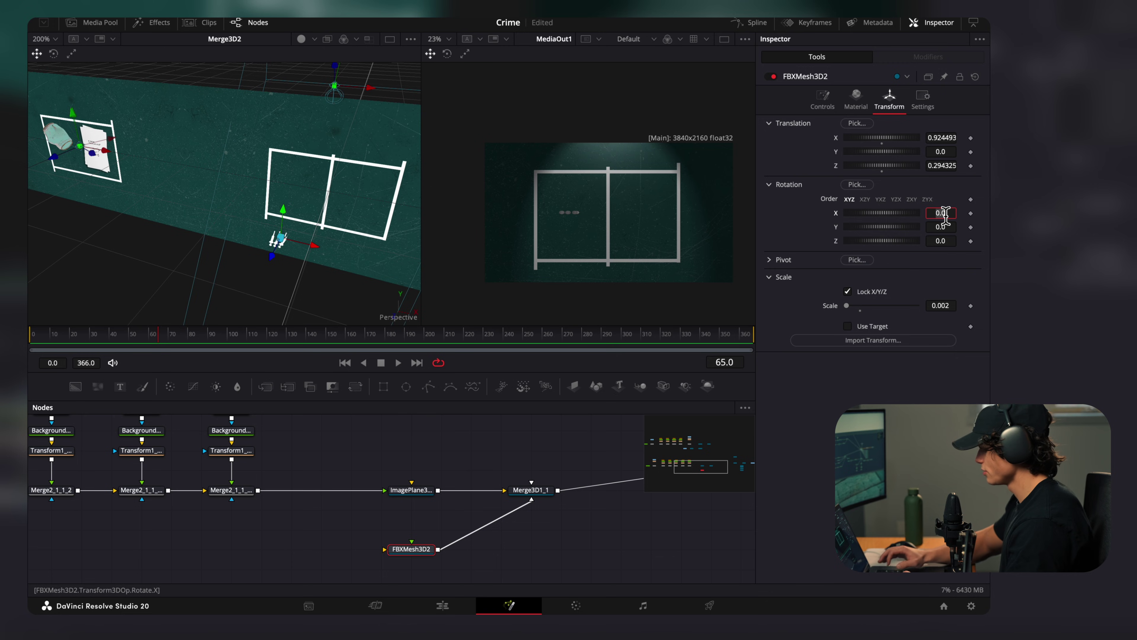
pyautogui.press('Return')
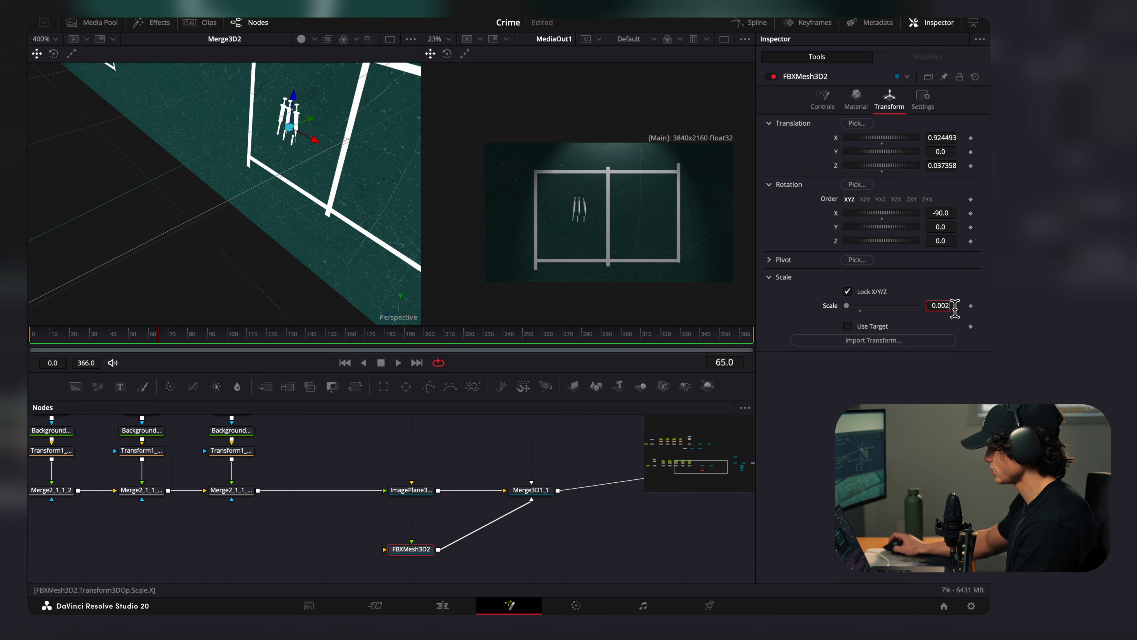
pyautogui.press('Return')
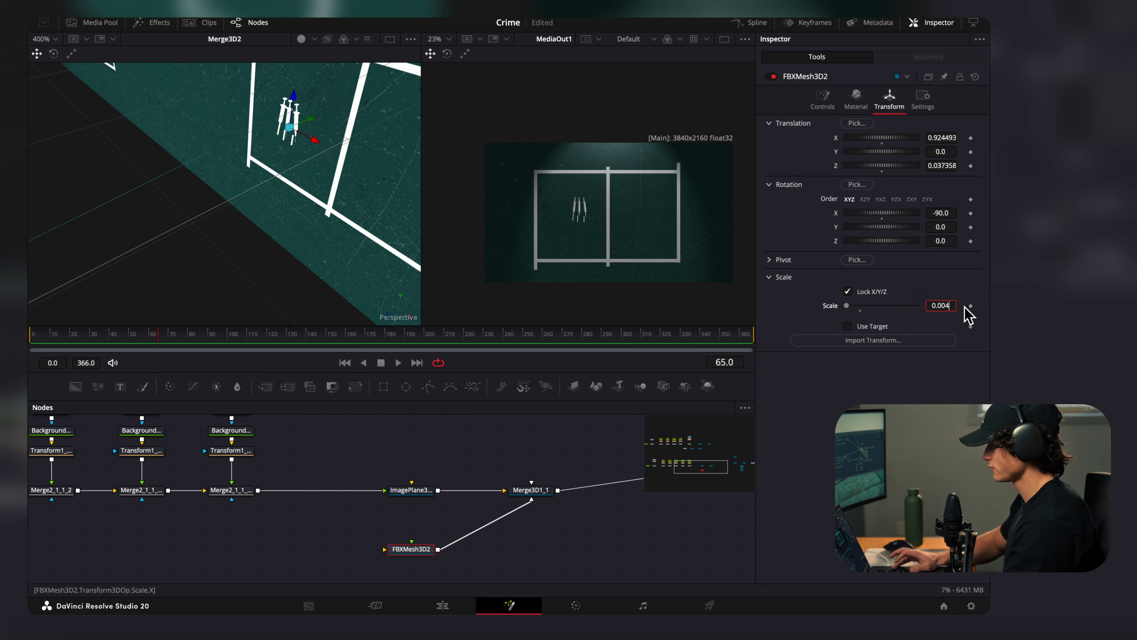
# - Scale the syringes to 0.006 and position them in the second frame at about X 0.917, Y -0.031, Z 0.008
pyautogui.press('Return')
pyautogui.write('6')
pyautogui.press('Tab')
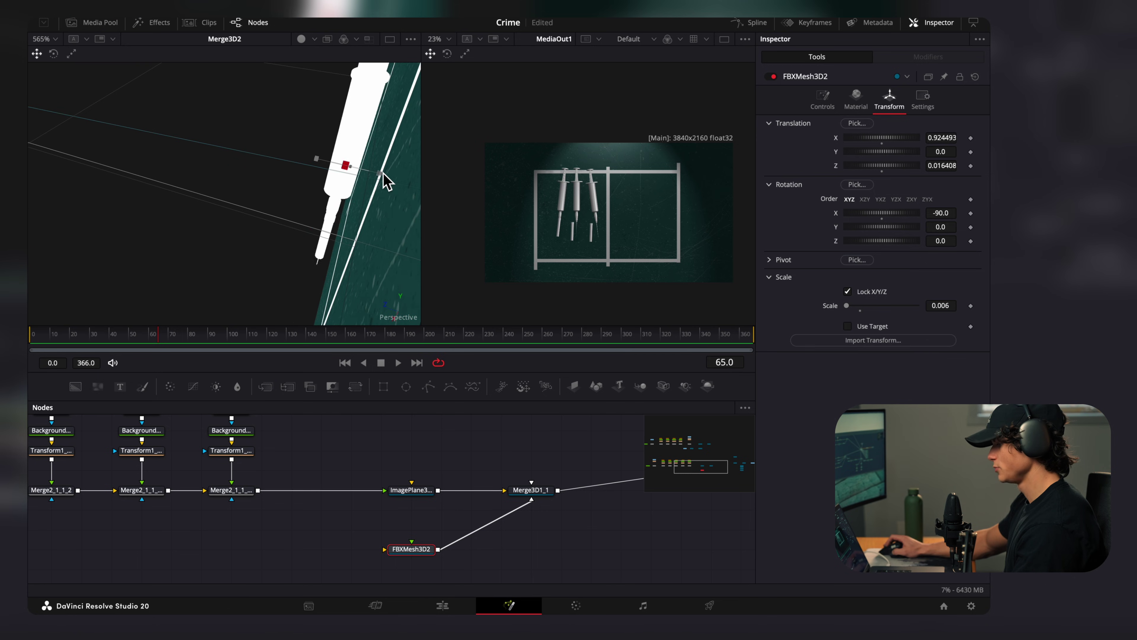
pyautogui.moveTo(381, 172); pyautogui.dragTo(396, 174)
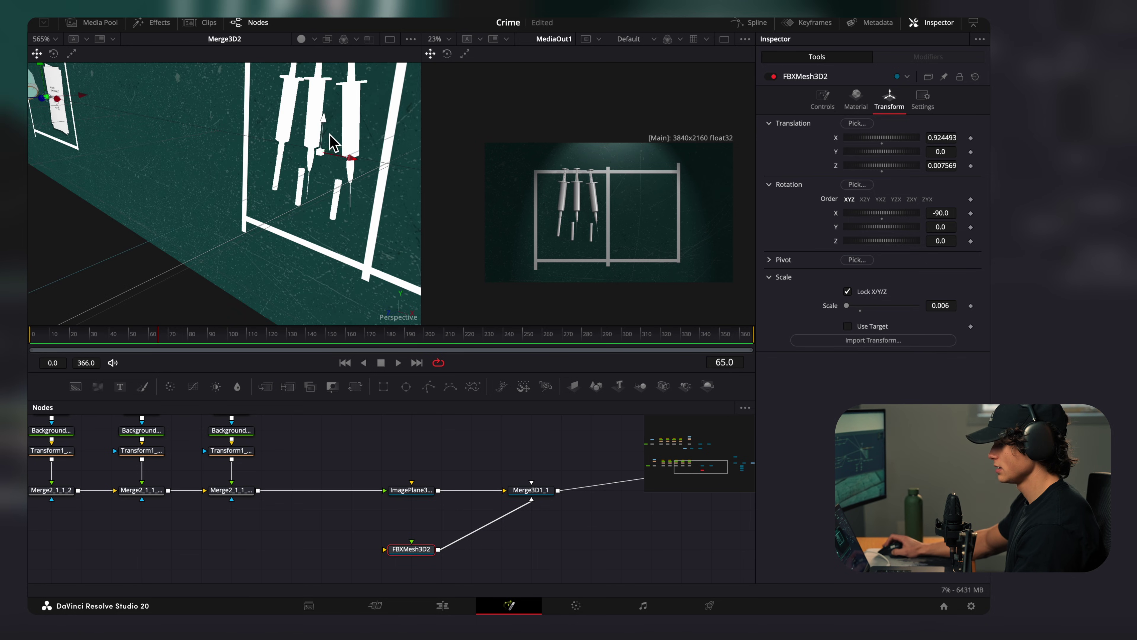
pyautogui.moveTo(326, 127); pyautogui.dragTo(323, 149)
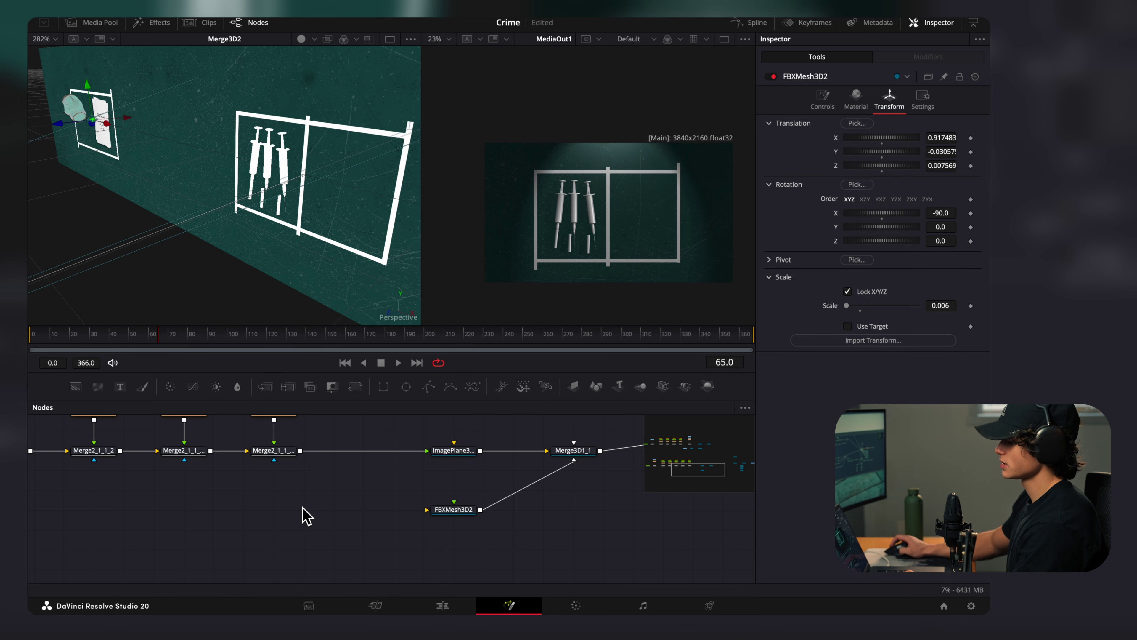
# - Add a Blinn material to the syringes mesh and feed it the Syringe_BaseColor.png texture
pyautogui.hotkey('shift', 'space')
pyautogui.write('spot')
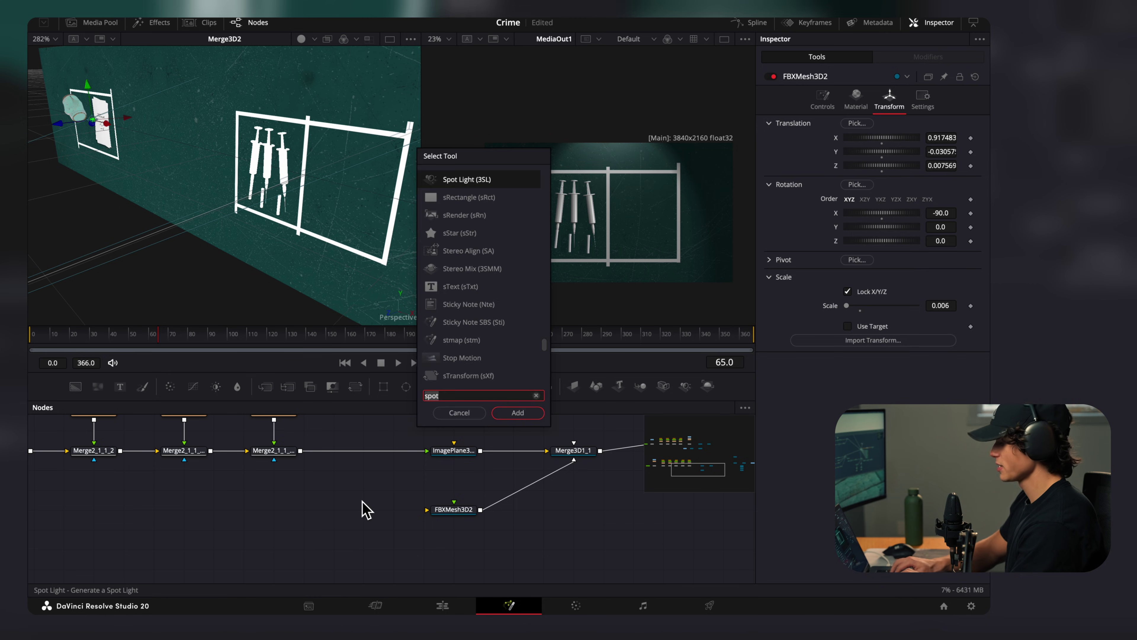
pyautogui.press('BackSpace')
pyautogui.press('BackSpace')
pyautogui.press('BackSpace')
pyautogui.press('BackSpace')
pyautogui.write('blinn')
pyautogui.press('Return')
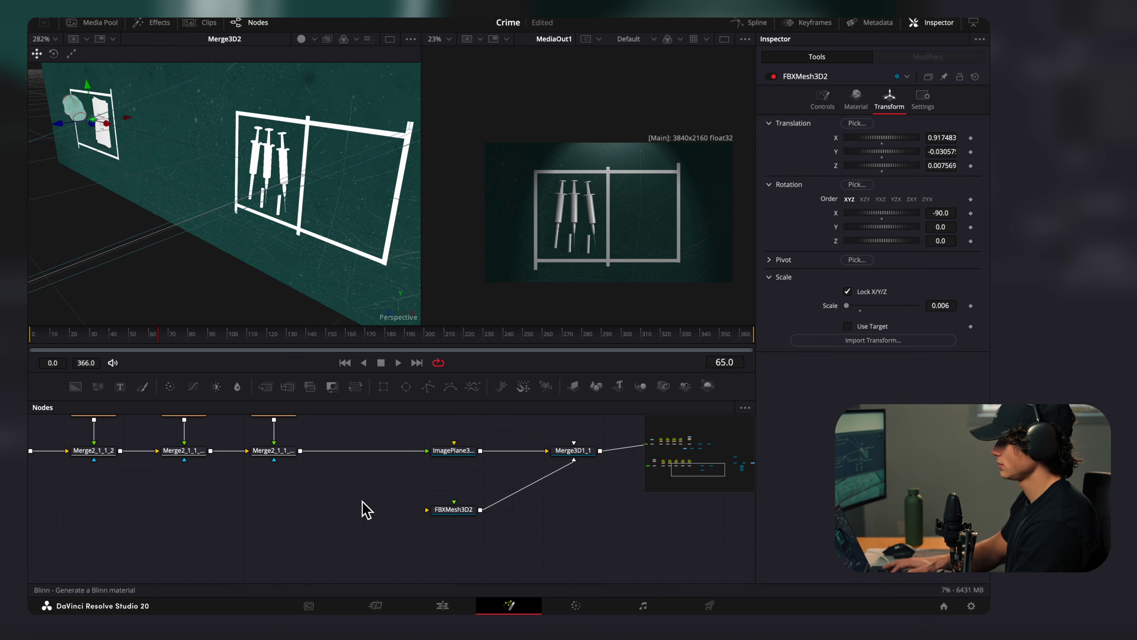
pyautogui.moveTo(361, 510); pyautogui.dragTo(444, 520)
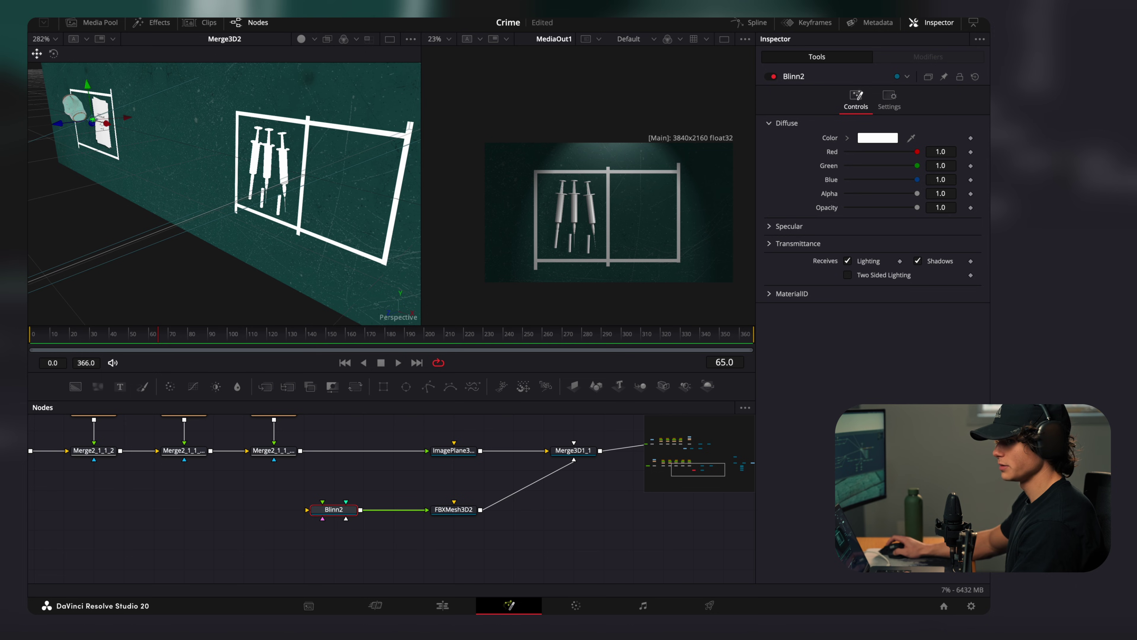
pyautogui.moveTo(314, 637); pyautogui.dragTo(345, 510)
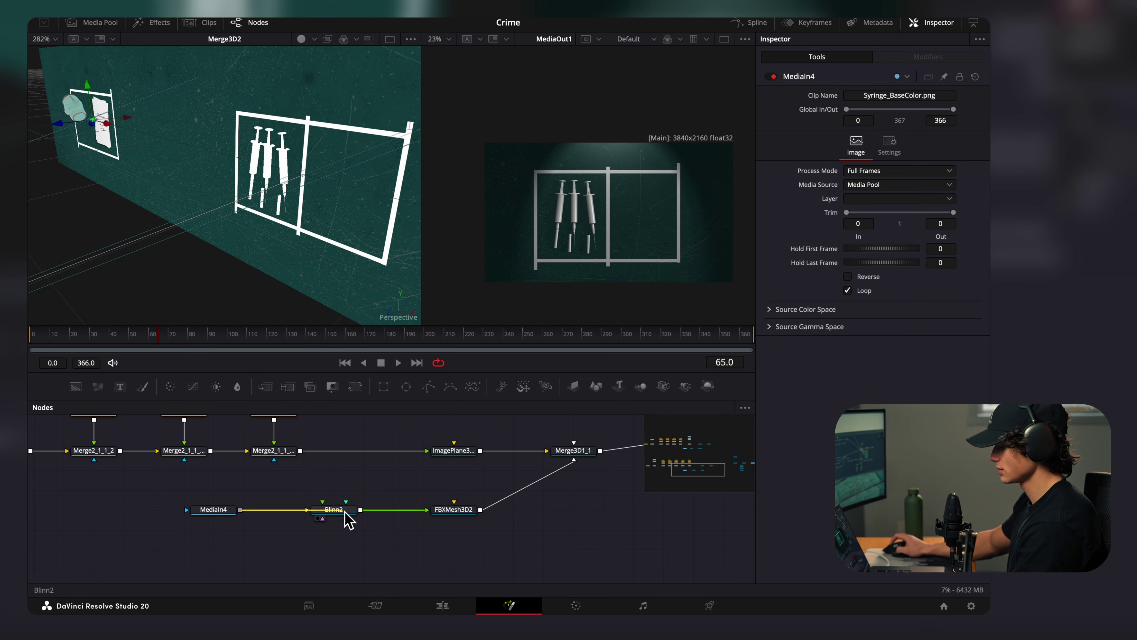
pyautogui.scroll(5, 610, 223)
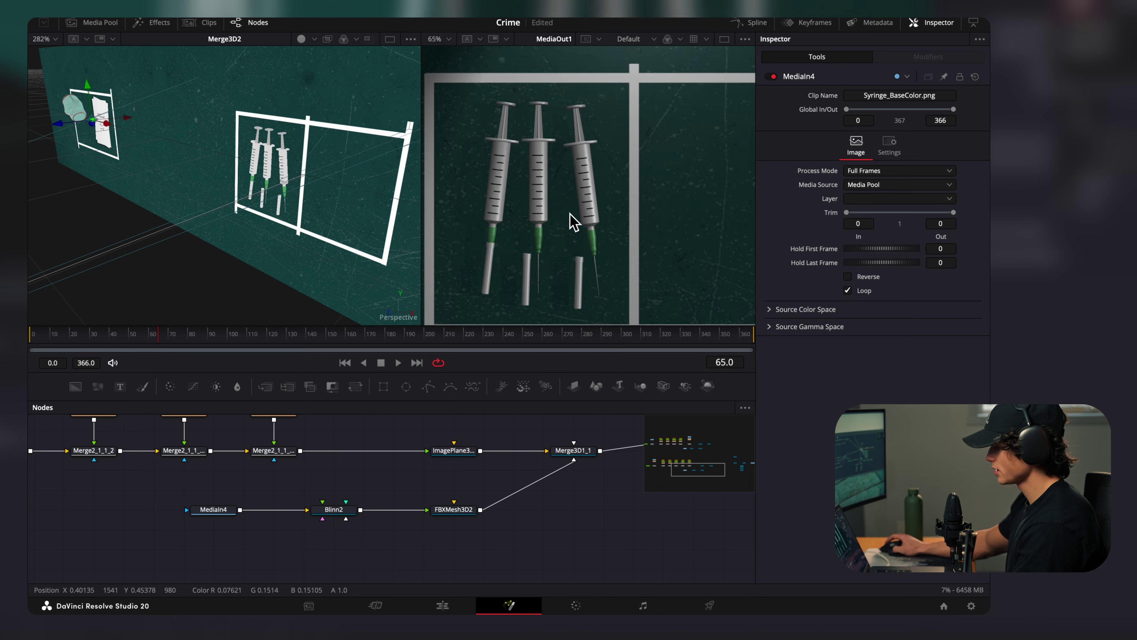
pyautogui.scroll(-2, 585, 223)
pyautogui.scroll(-3, 587, 203)
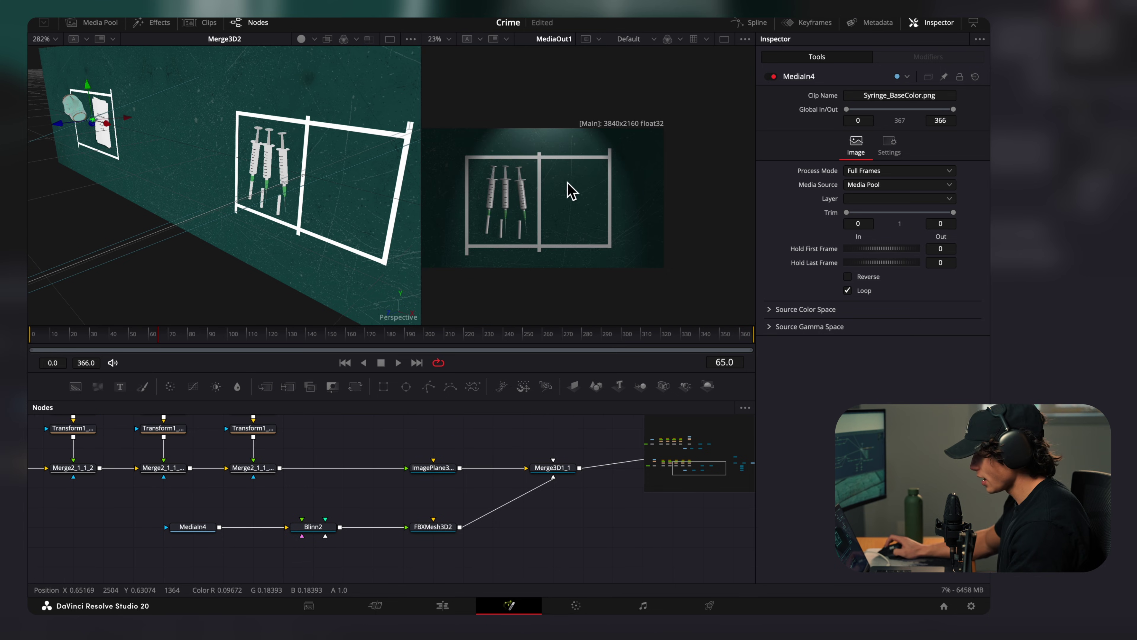
# - Merge the Id BAdge.png image into the second board's chain before its image plane and add a Transform to it
pyautogui.moveTo(366, 438); pyautogui.dragTo(416, 489)
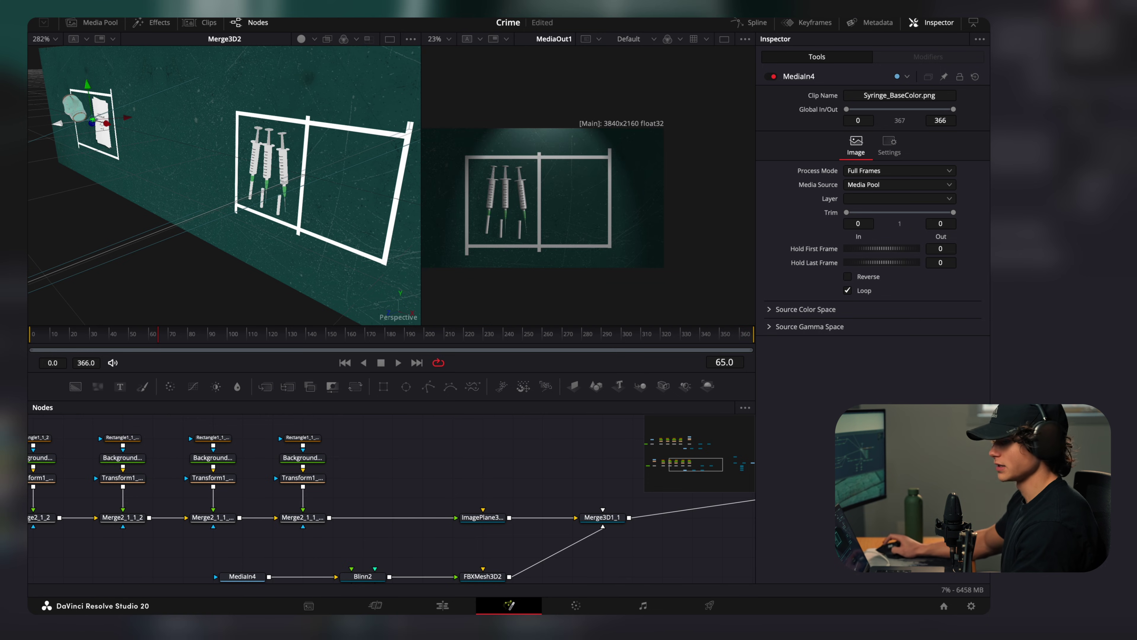
pyautogui.moveTo(185, 27); pyautogui.dragTo(422, 438)
pyautogui.moveTo(450, 439); pyautogui.dragTo(334, 523)
pyautogui.hotkey('shift', 'space')
pyautogui.write('tran')
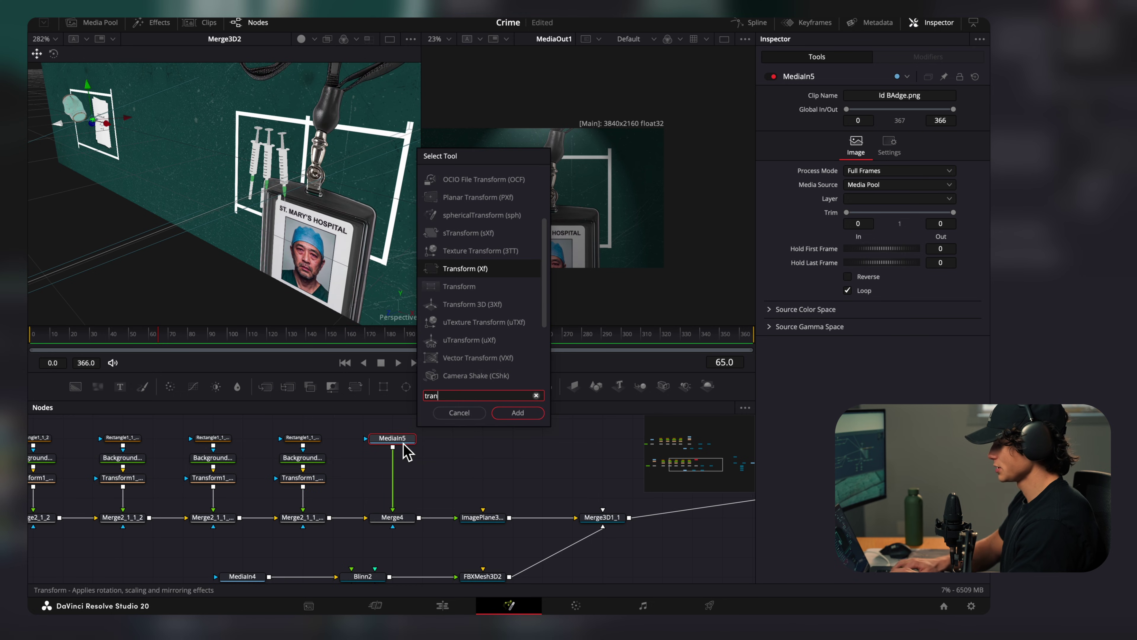
pyautogui.press('Return')
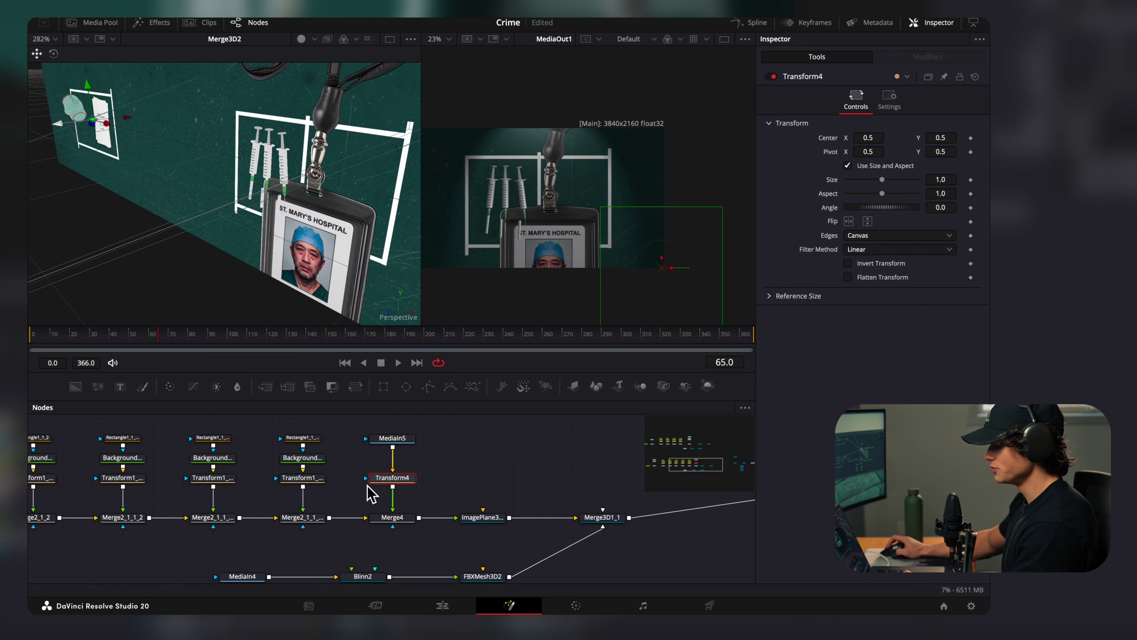
# - Resize the badge to 0.25, center it at X 0.676, Y 0.497, and add a Drop Shadow after its media input
pyautogui.moveTo(881, 180); pyautogui.dragTo(855, 180)
pyautogui.moveTo(868, 138); pyautogui.dragTo(895, 137)
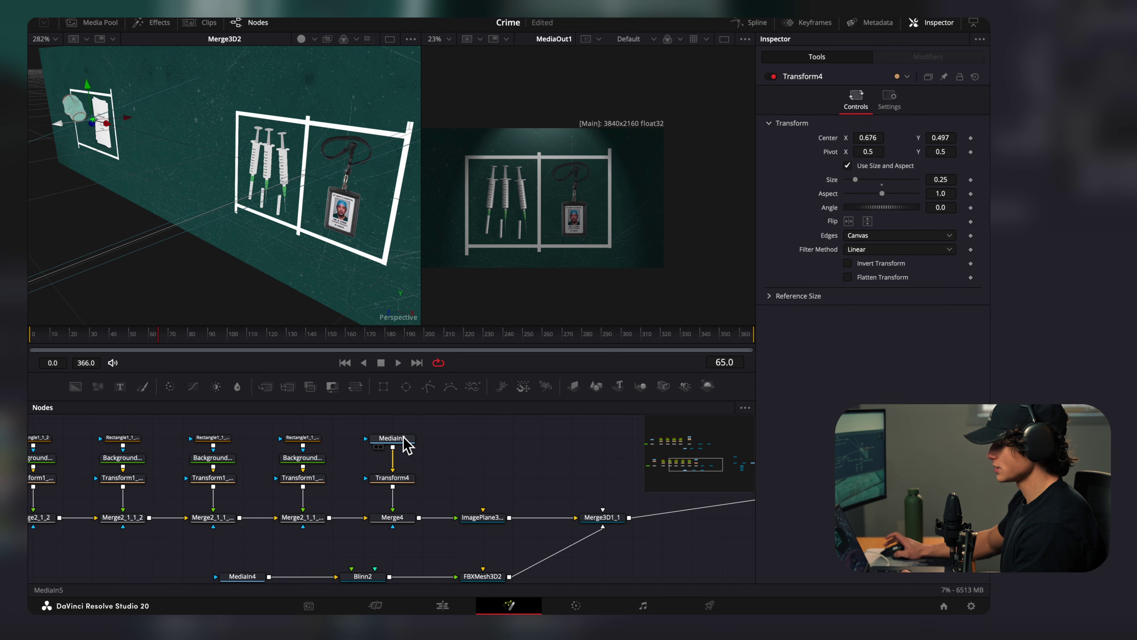
pyautogui.click(394, 438)
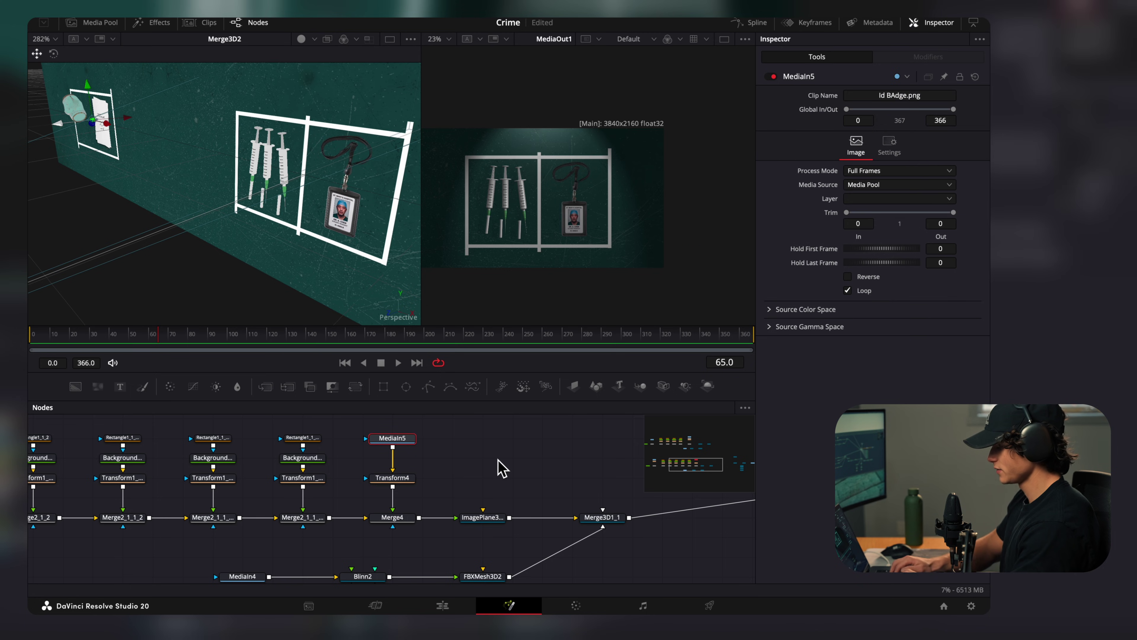
pyautogui.hotkey('shift', 'space')
pyautogui.write('drop')
pyautogui.press('Return')
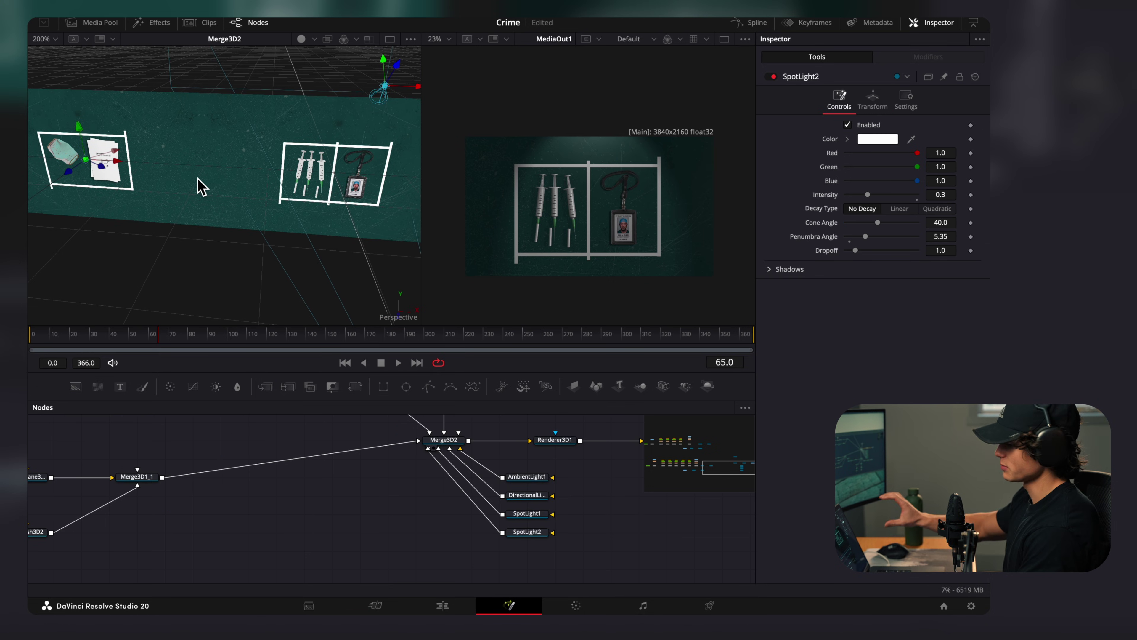
# - Build a separate branch with a Polygon masking a Background, feeding an Image Plane 3D and a new Merge 3D
pyautogui.scroll(-3, 194, 181)
pyautogui.moveTo(303, 253); pyautogui.dragTo(227, 255)
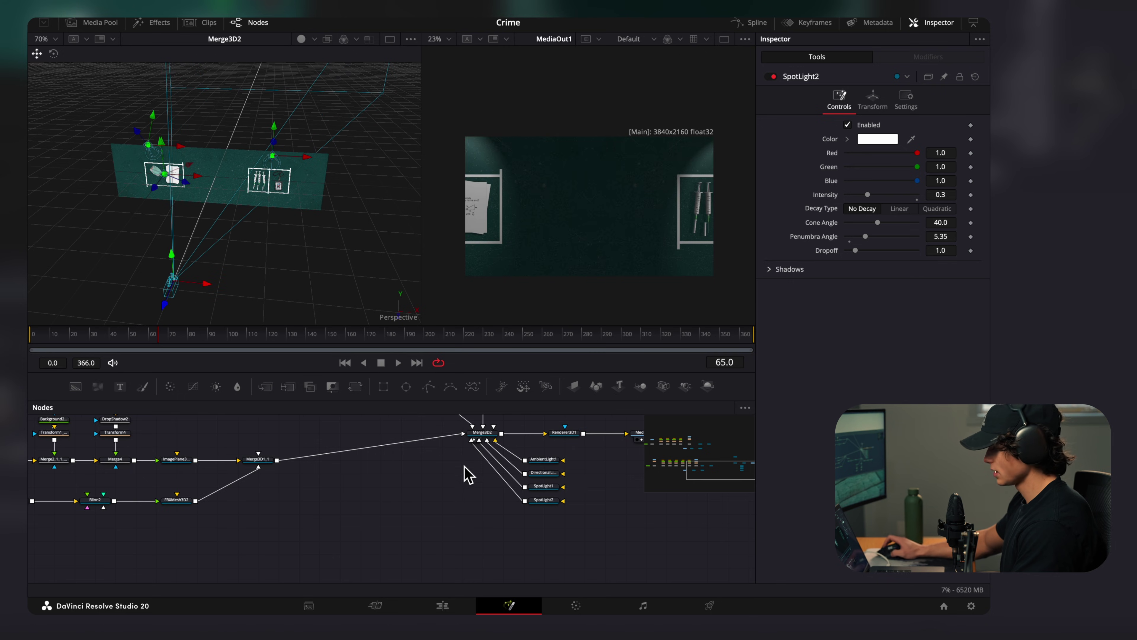
pyautogui.moveTo(641, 388); pyautogui.dragTo(426, 525)
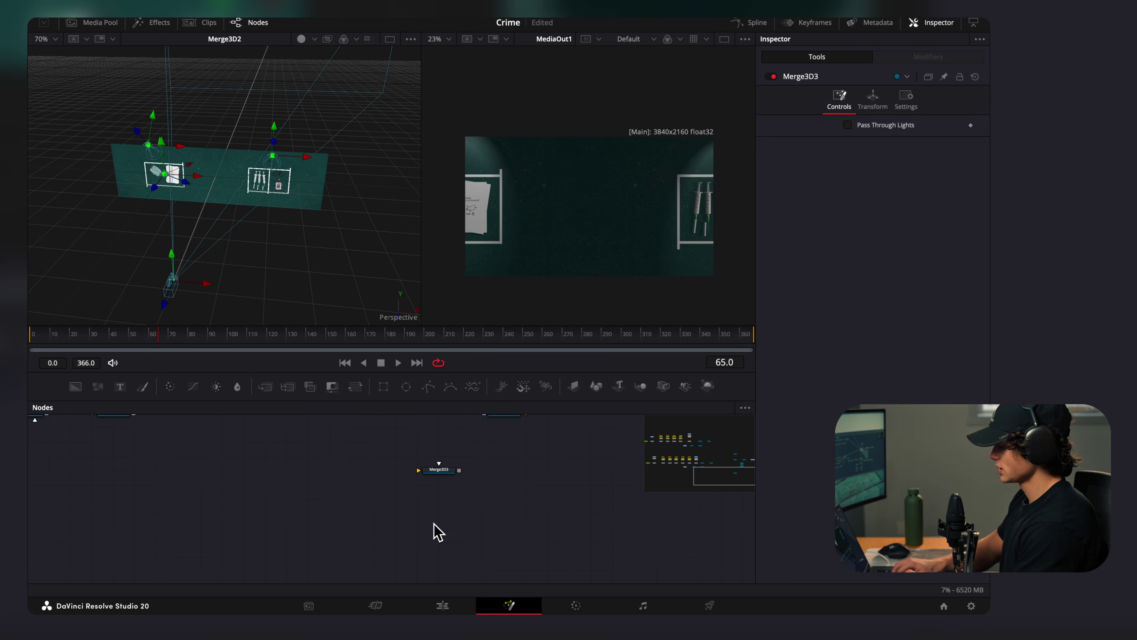
pyautogui.hotkey('shift', 'space')
pyautogui.write('drops')
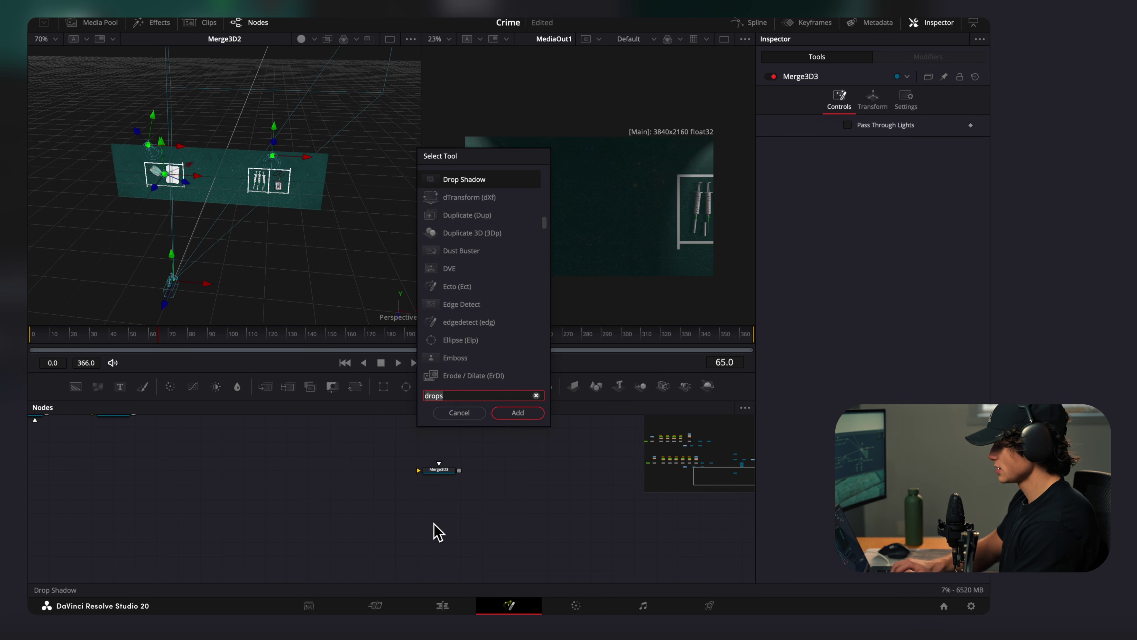
pyautogui.write('pol')
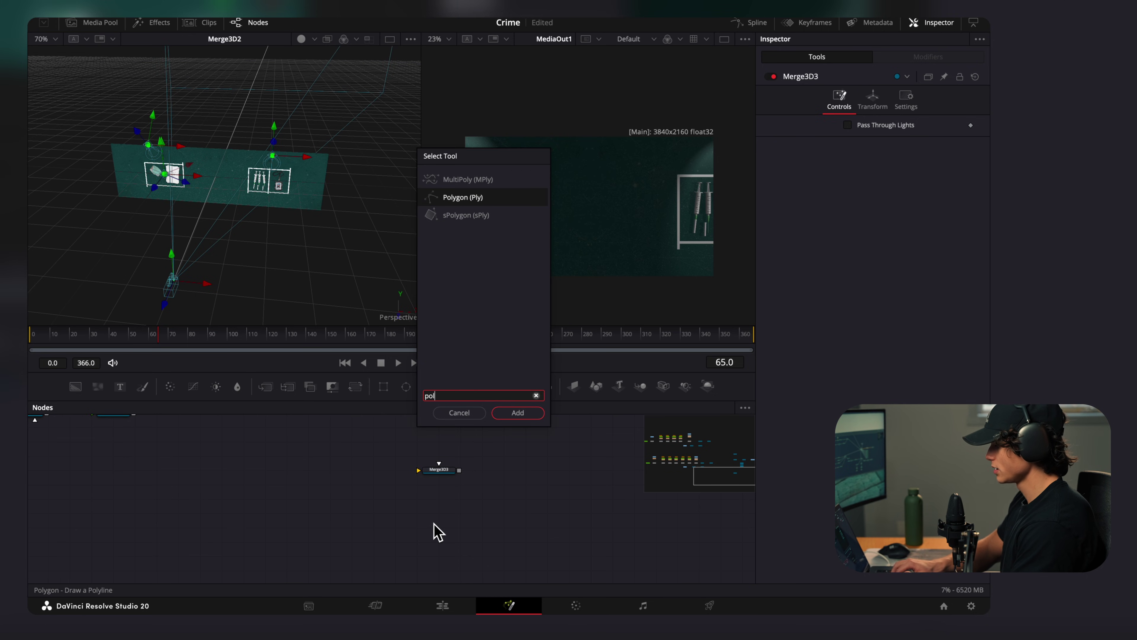
pyautogui.press('Return')
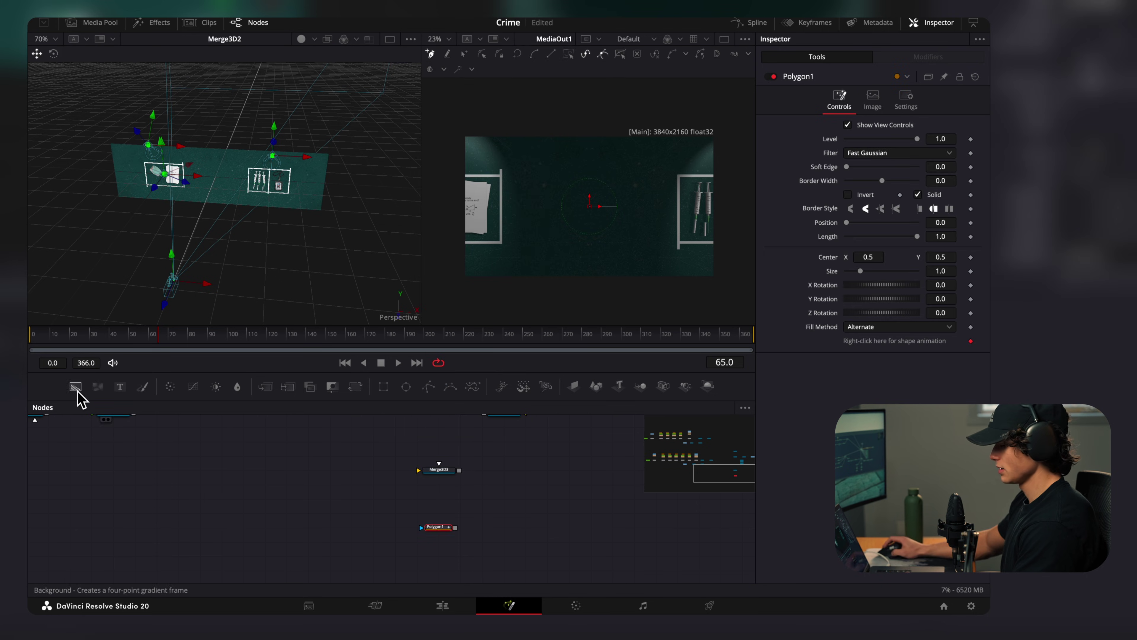
pyautogui.moveTo(76, 394); pyautogui.dragTo(466, 506)
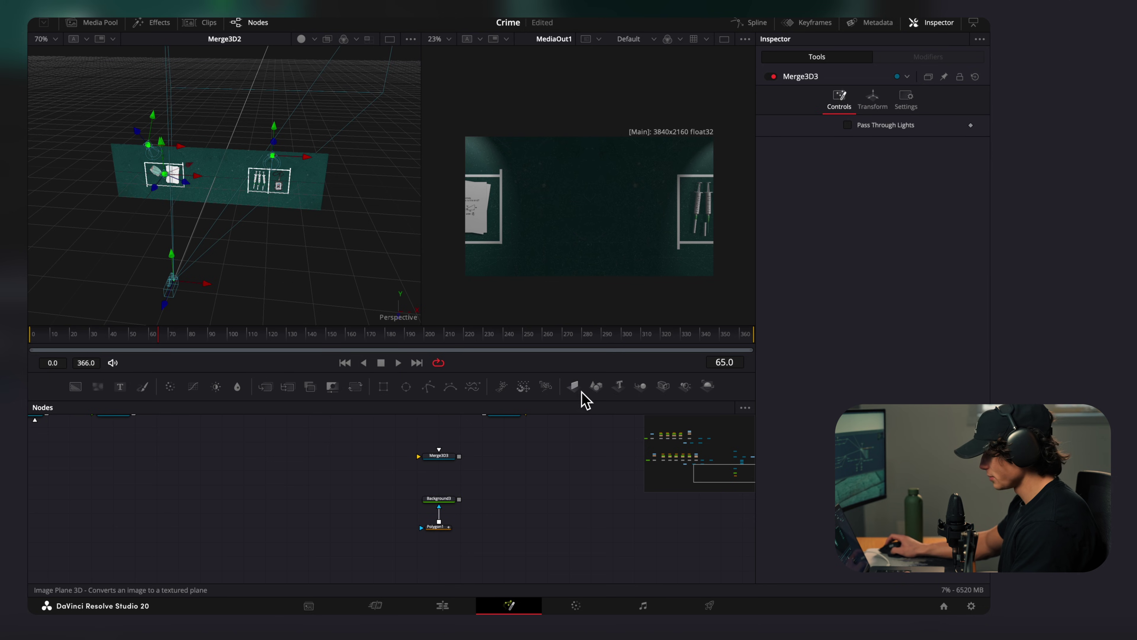
pyautogui.moveTo(576, 430); pyautogui.dragTo(440, 484)
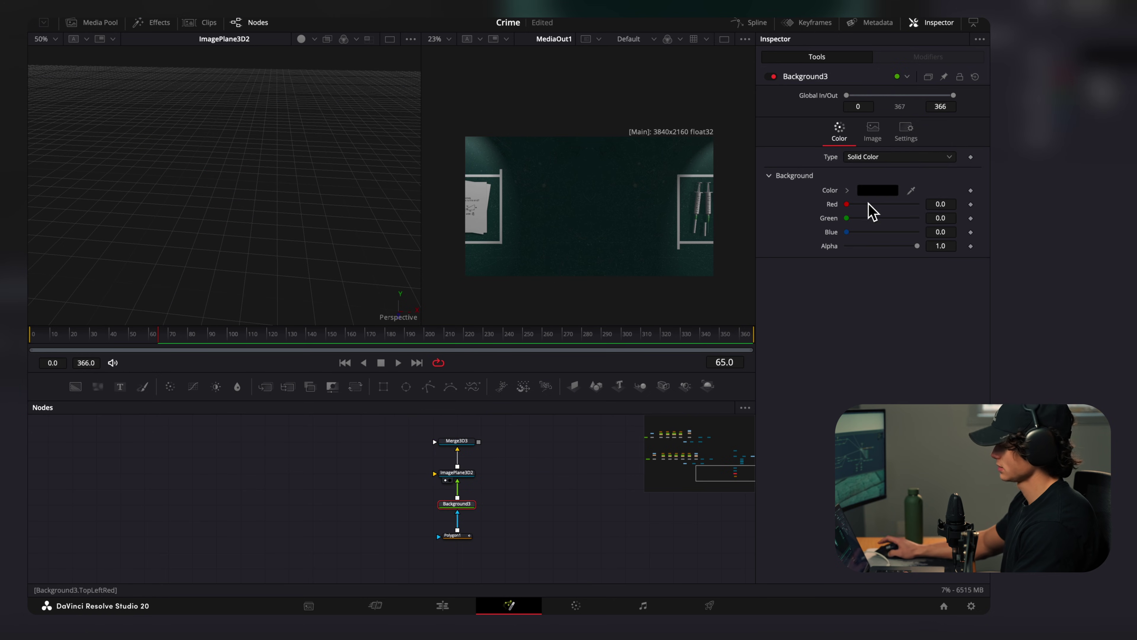
# - Set the new Background's color to white and remove the automatic shape animation from its Polygon mask
pyautogui.click(882, 191)
pyautogui.moveTo(801, 341); pyautogui.dragTo(752, 342)
pyautogui.click(459, 538)
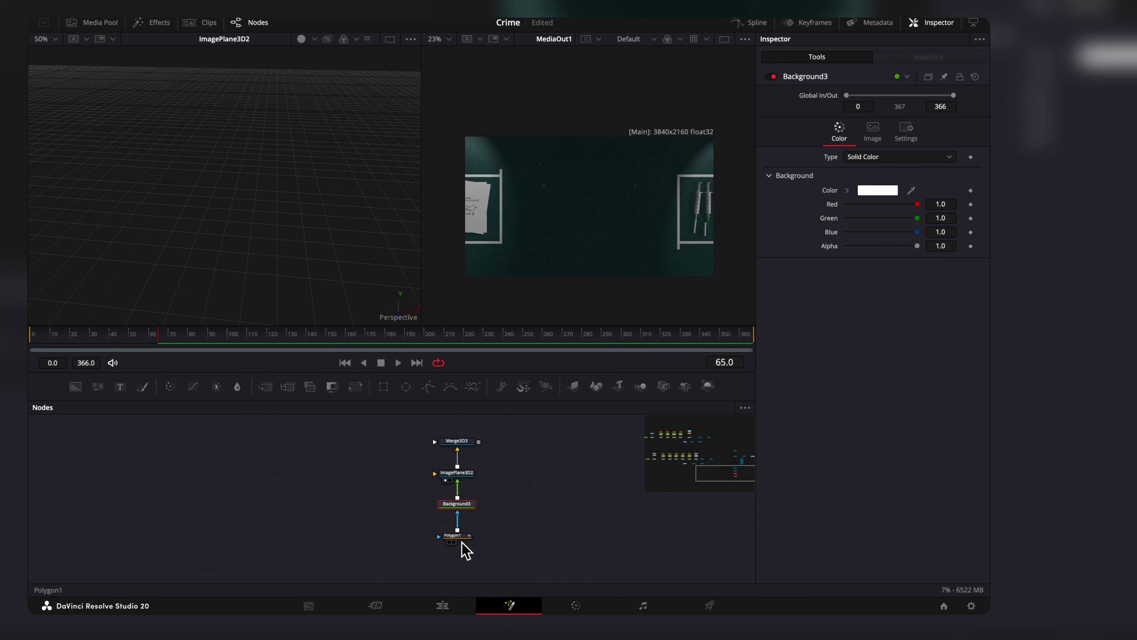
pyautogui.rightClick(879, 342)
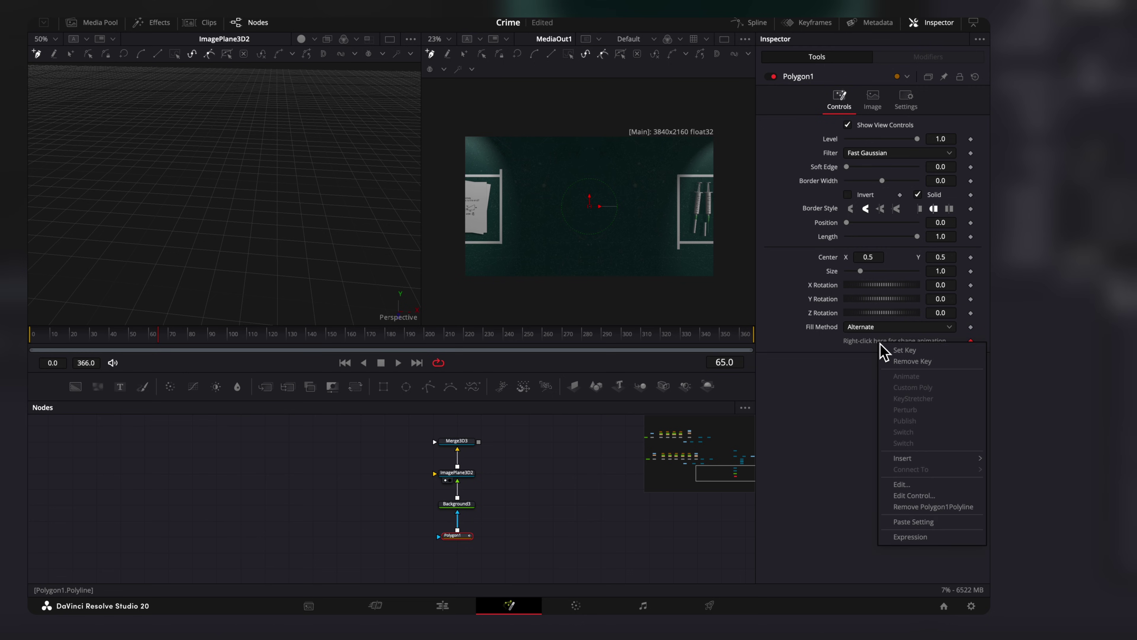
pyautogui.click(928, 508)
# - Draw a straight horizontal polygon line across the Background with border width 0.0089 and length 0.961
pyautogui.moveTo(460, 508); pyautogui.dragTo(260, 240)
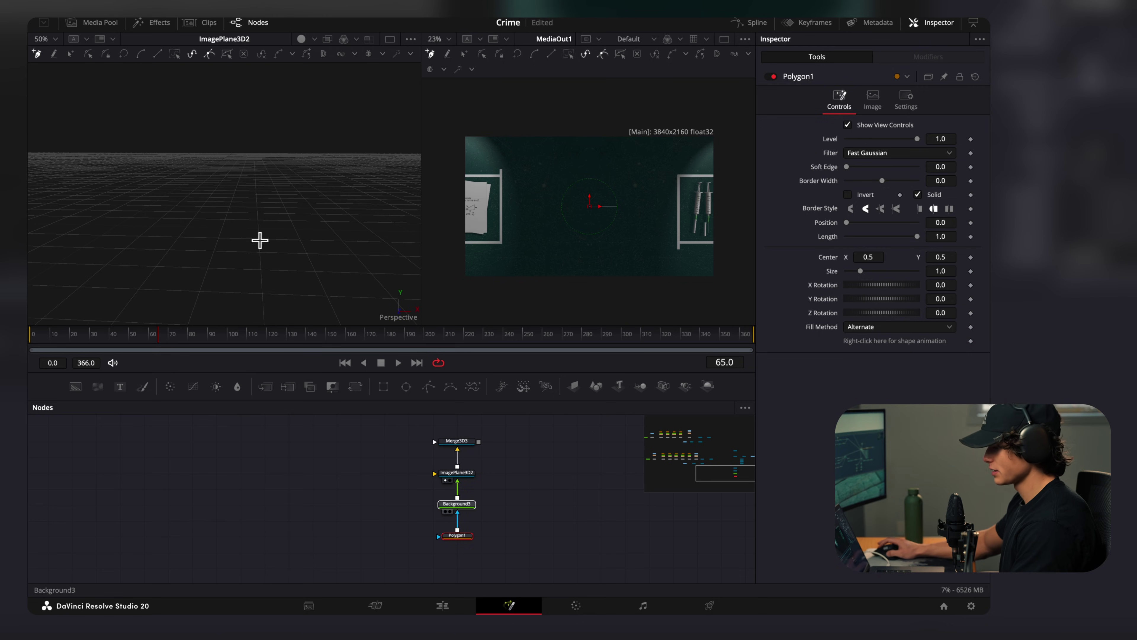
pyautogui.scroll(1, 122, 214)
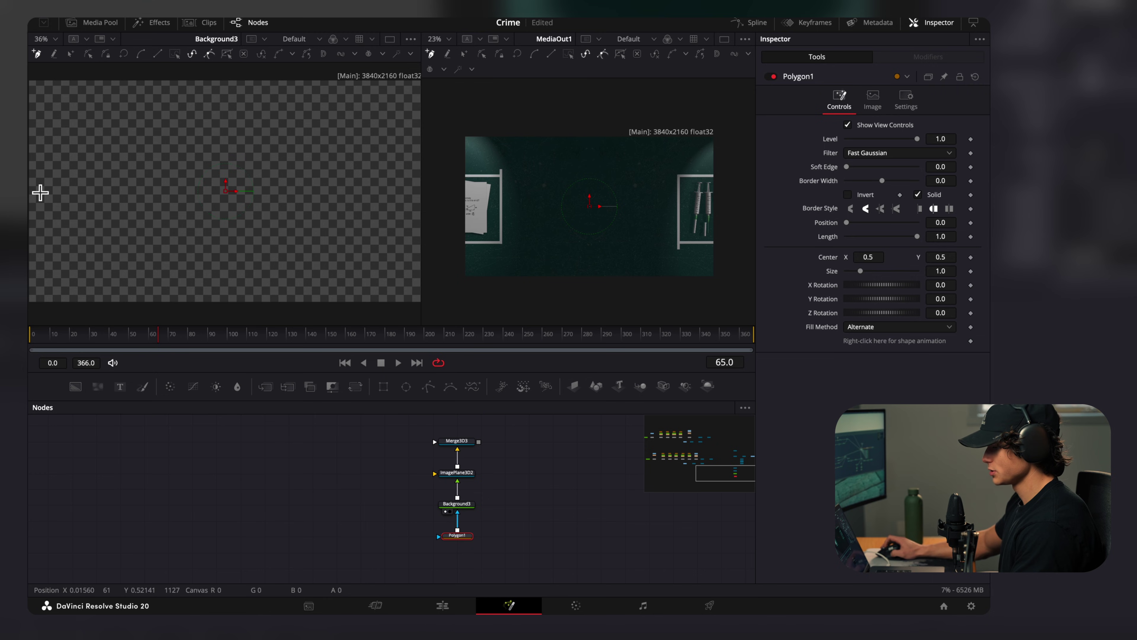
pyautogui.click(418, 185)
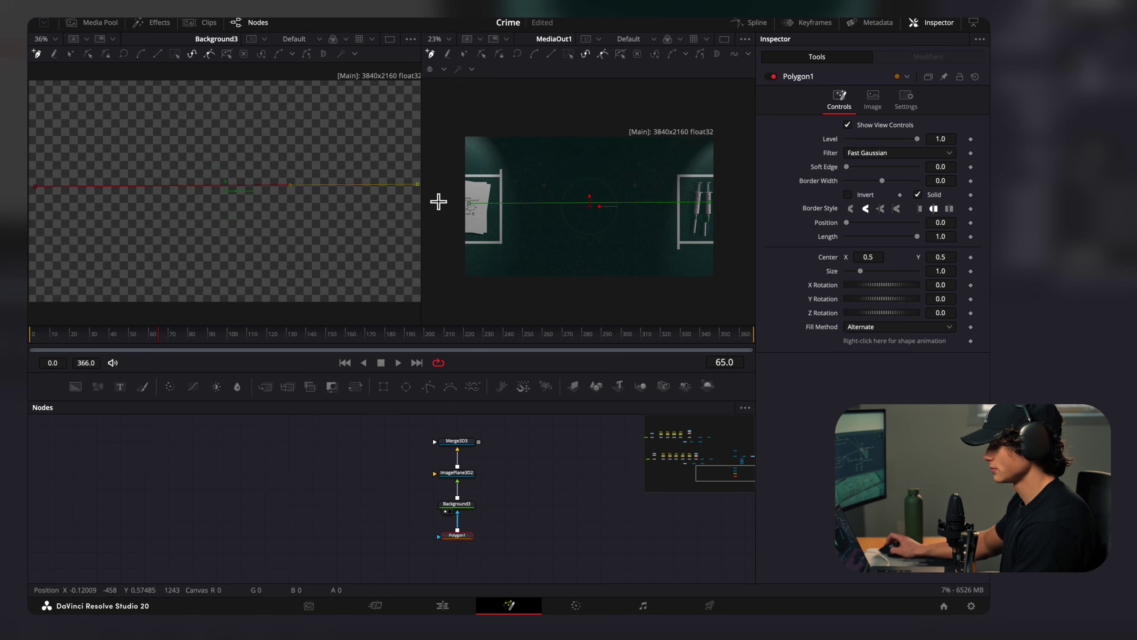
pyautogui.write('89')
pyautogui.press('Return')
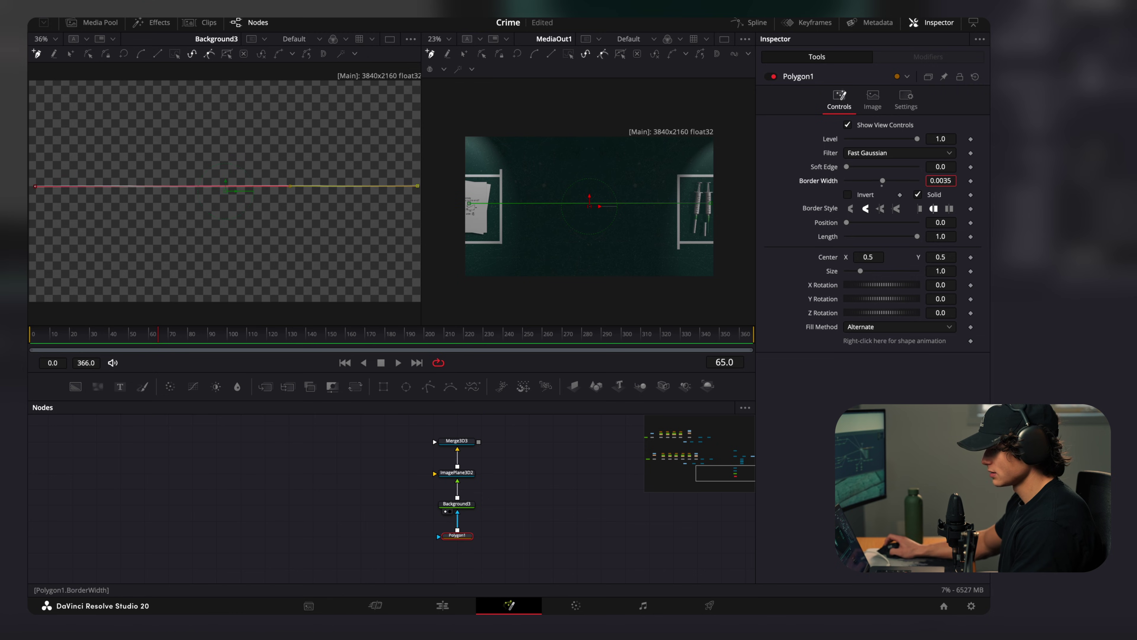
pyautogui.moveTo(918, 242)
pyautogui.mouseDown()
pyautogui.moveTo(855, 244)
pyautogui.moveTo(915, 244)
pyautogui.mouseUp()
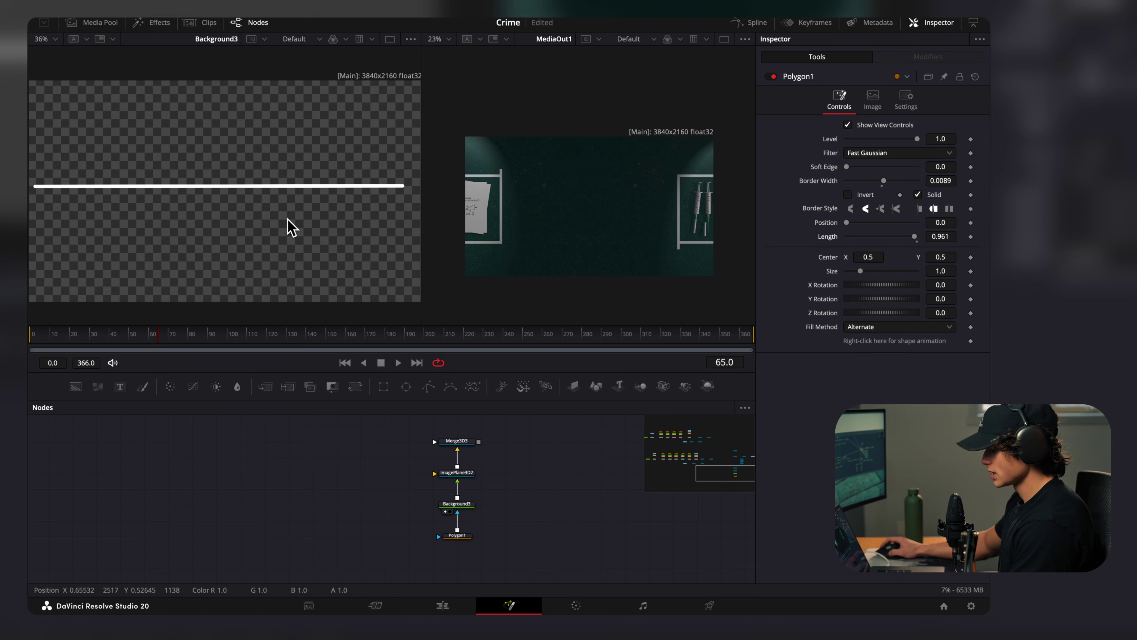
# - Connect the line's Merge3D3 to Merge3D2 and place the line between the two frames, trimmed to length 0.63
pyautogui.moveTo(560, 537); pyautogui.dragTo(539, 434)
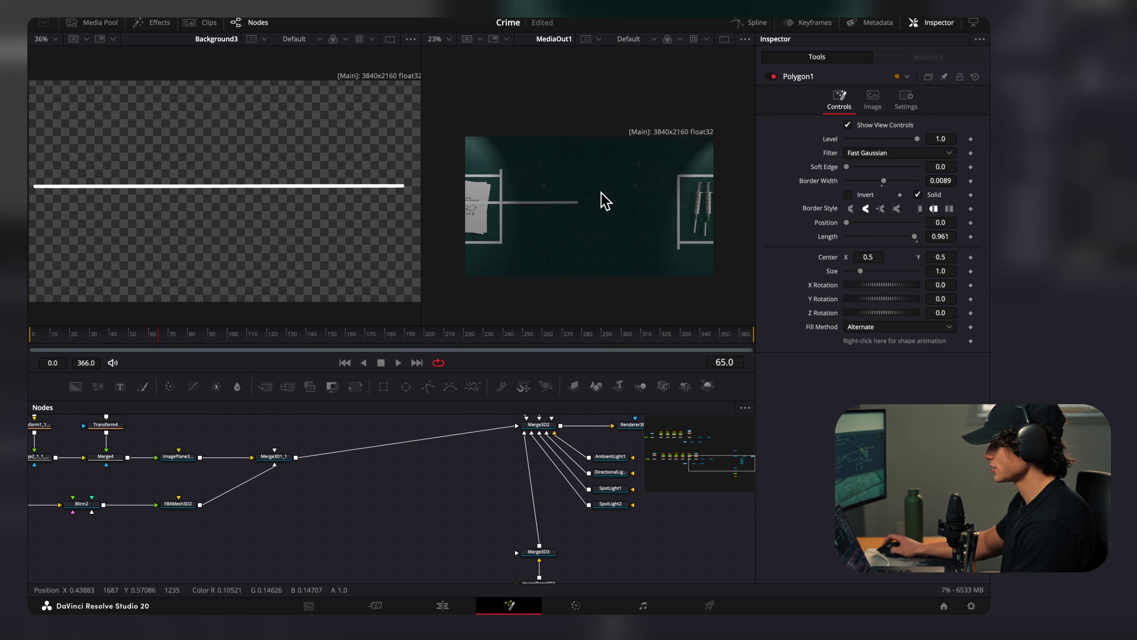
pyautogui.scroll(3, 544, 482)
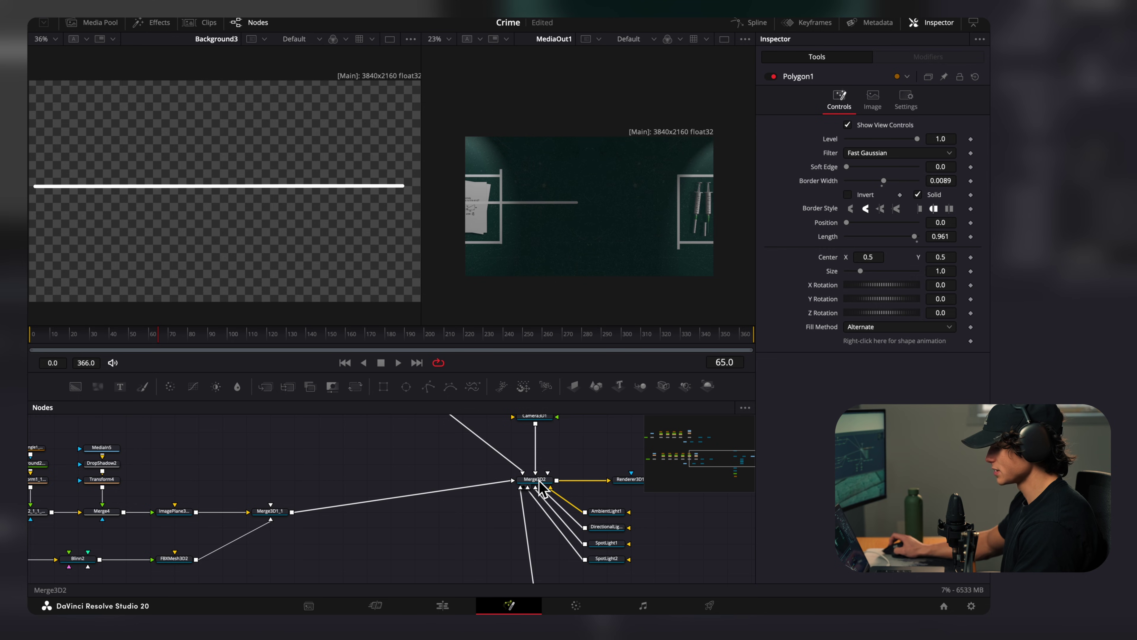
pyautogui.press('1')
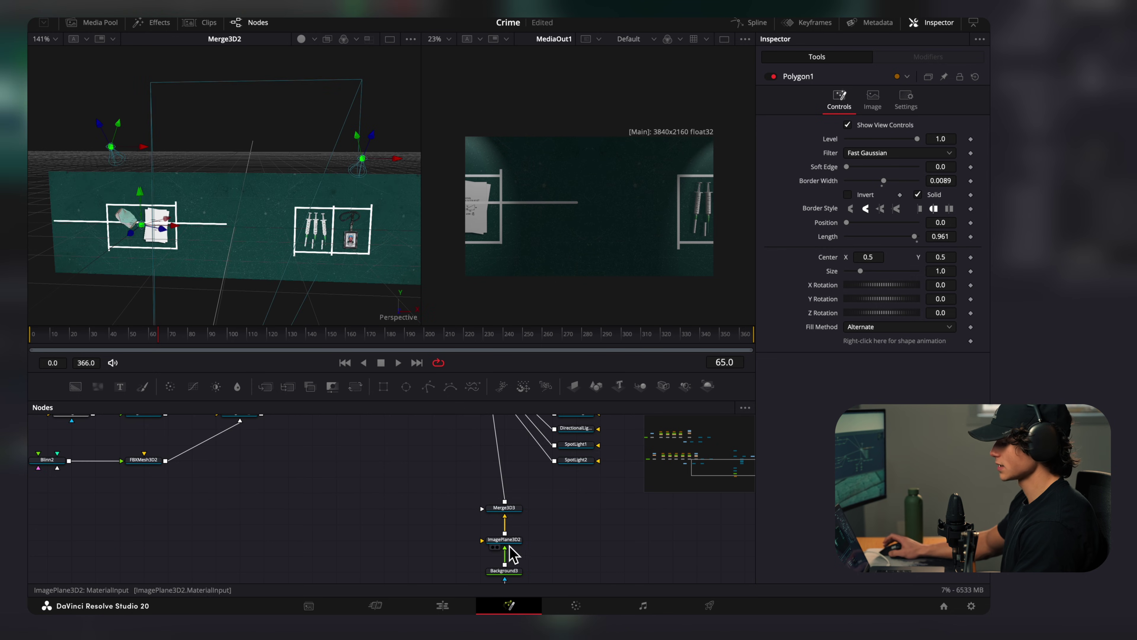
pyautogui.click(510, 541)
pyautogui.moveTo(175, 225); pyautogui.dragTo(310, 234)
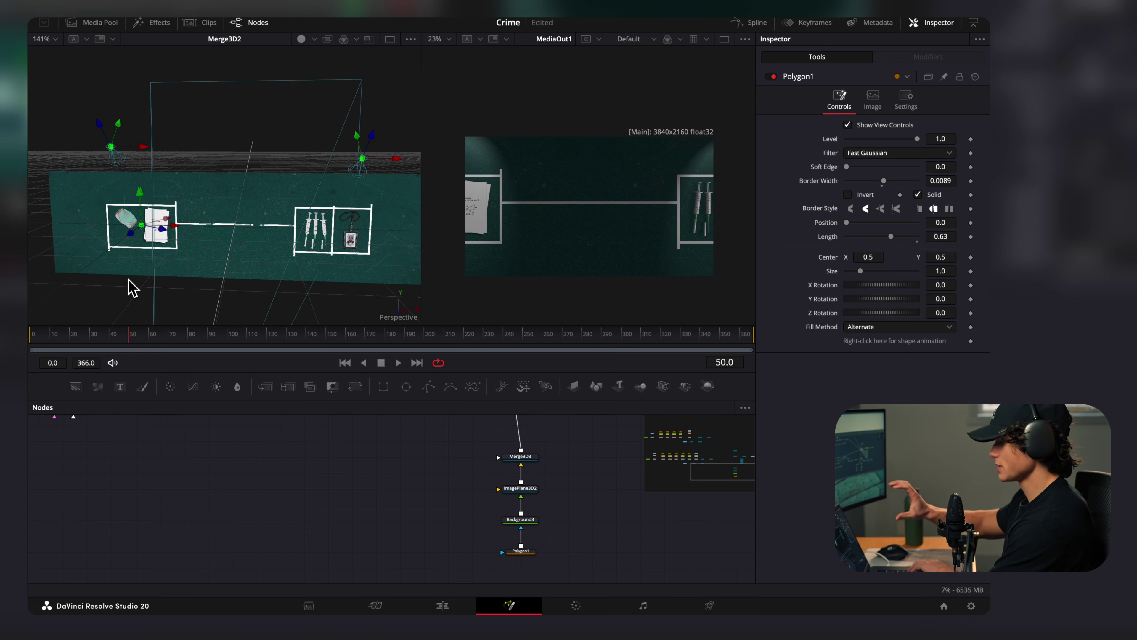
# - Keyframe the line Polygon's length from 0 to grow until the line spans both frames at frame 130, and preview the animation
pyautogui.moveTo(889, 237); pyautogui.dragTo(843, 249)
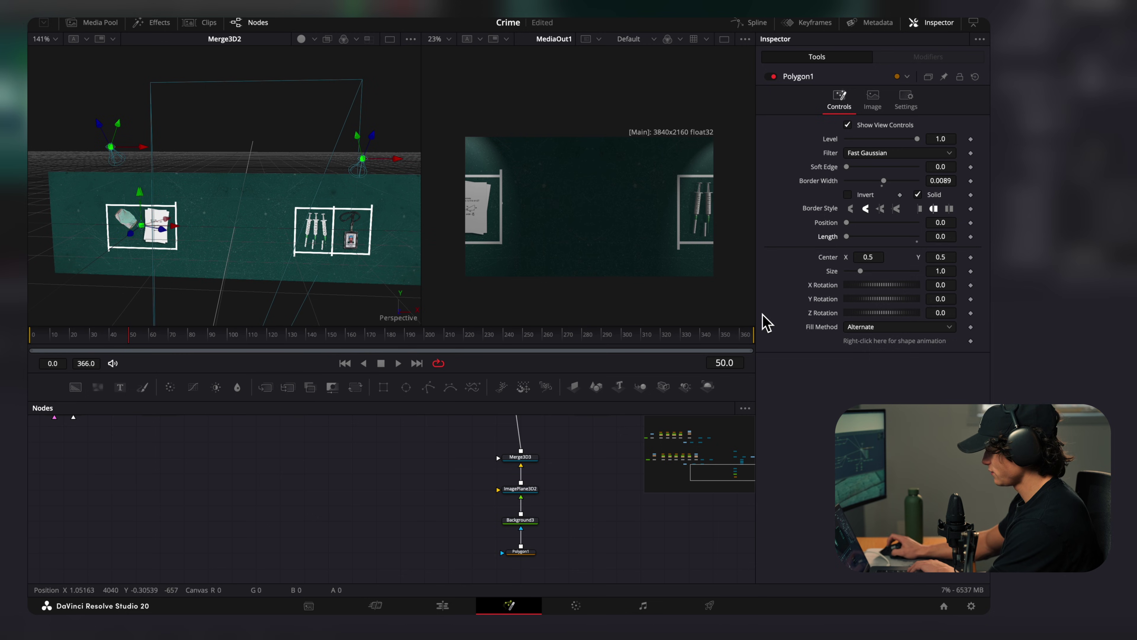
pyautogui.click(172, 345)
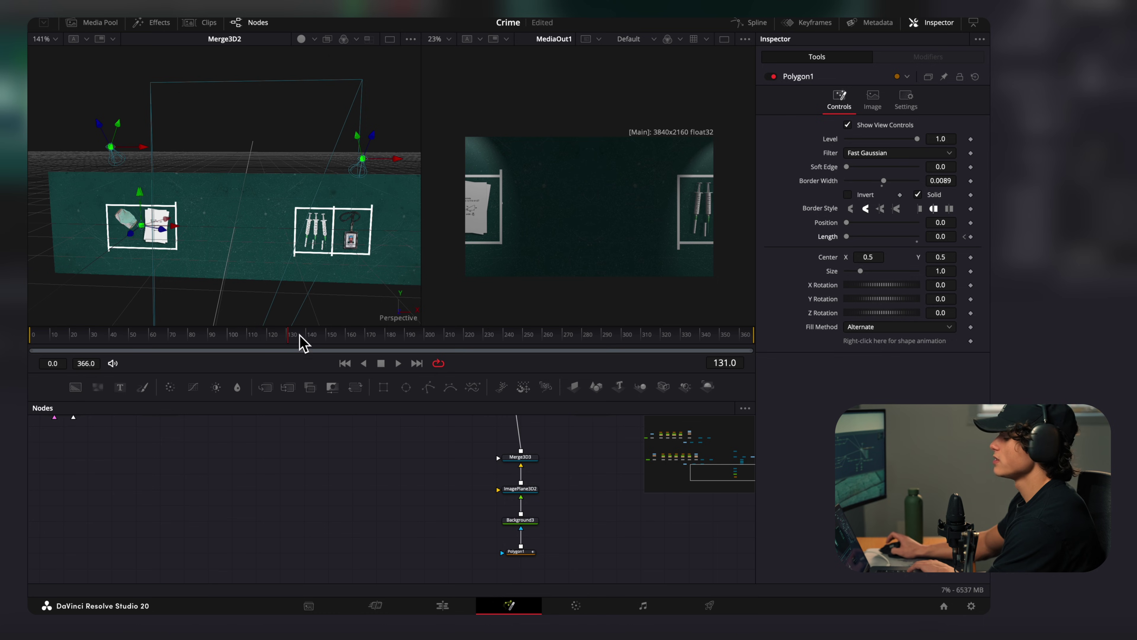
pyautogui.moveTo(291, 342); pyautogui.dragTo(289, 341)
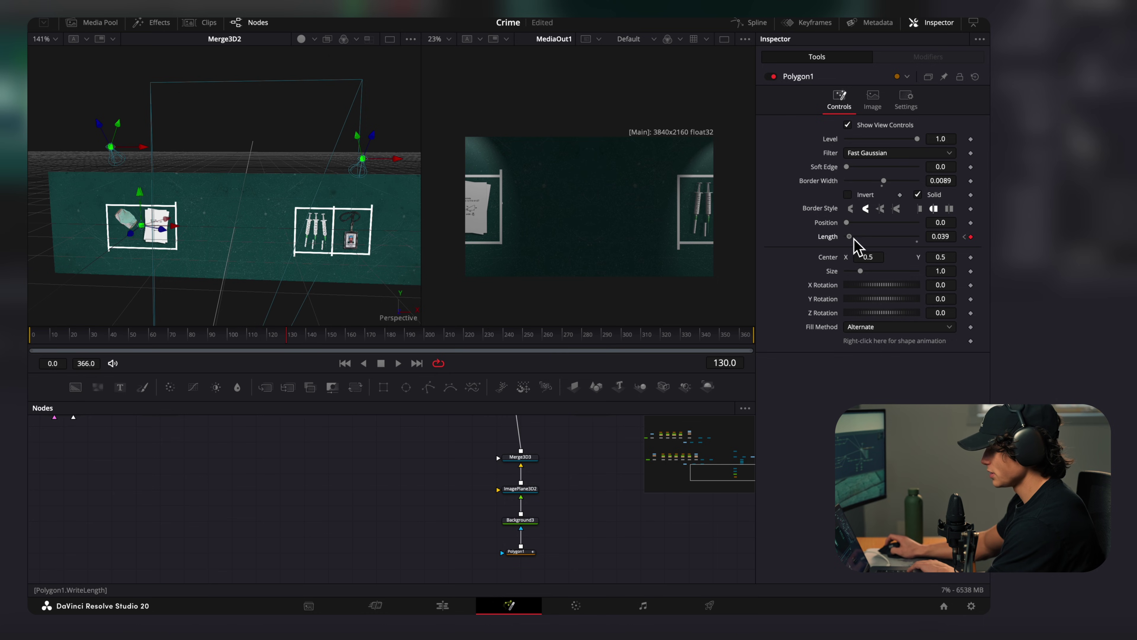
pyautogui.moveTo(864, 241); pyautogui.dragTo(877, 240)
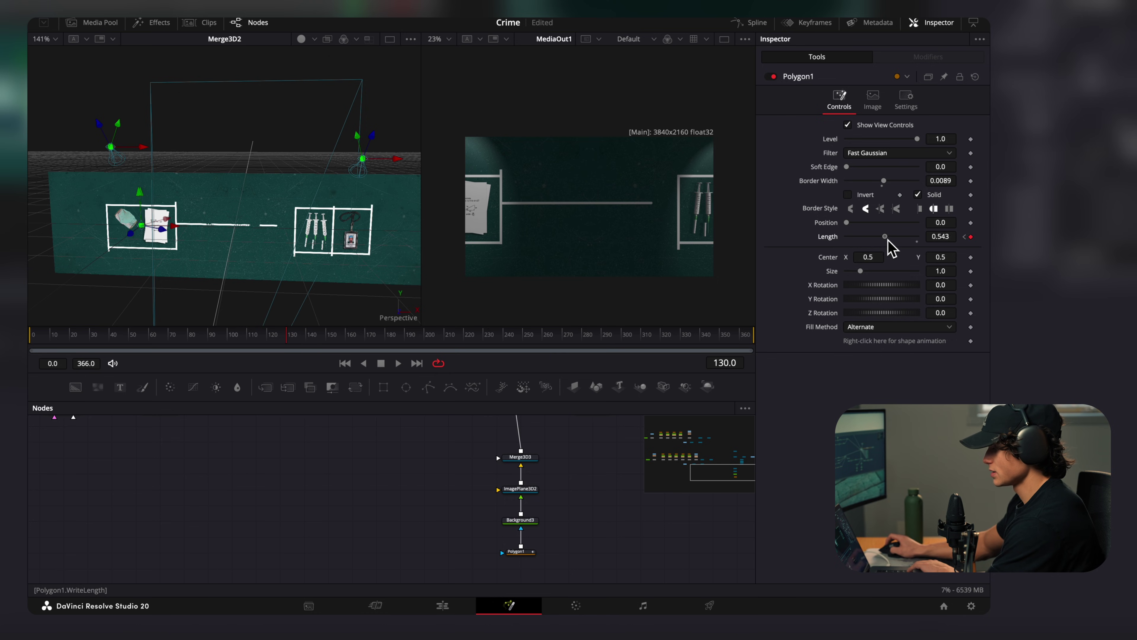
pyautogui.click(64, 343)
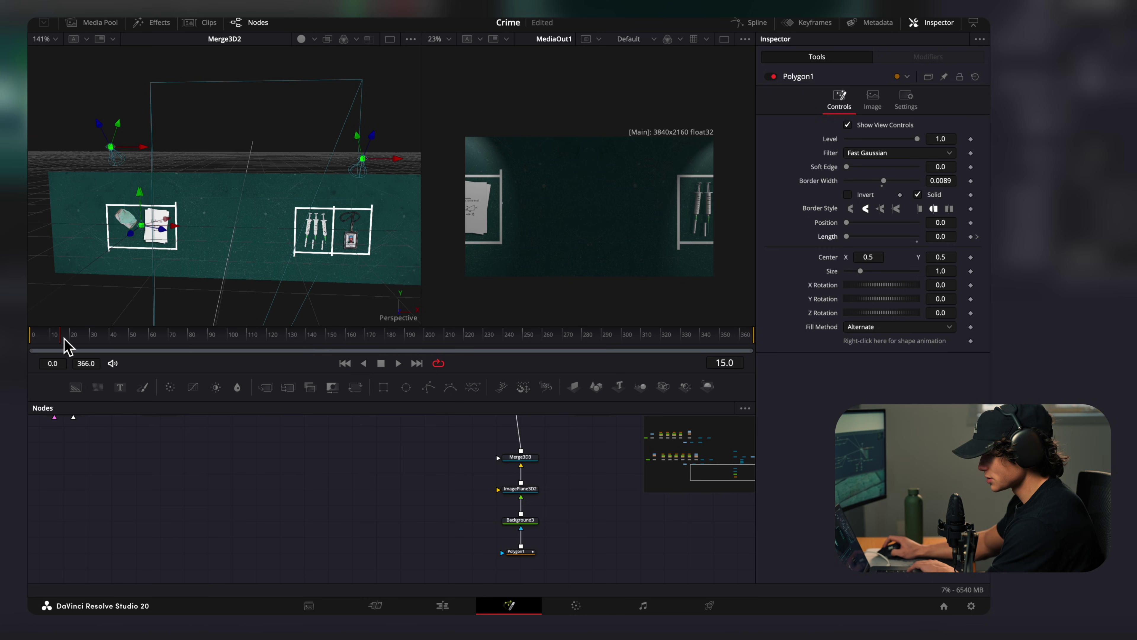
pyautogui.moveTo(113, 339); pyautogui.dragTo(241, 340)
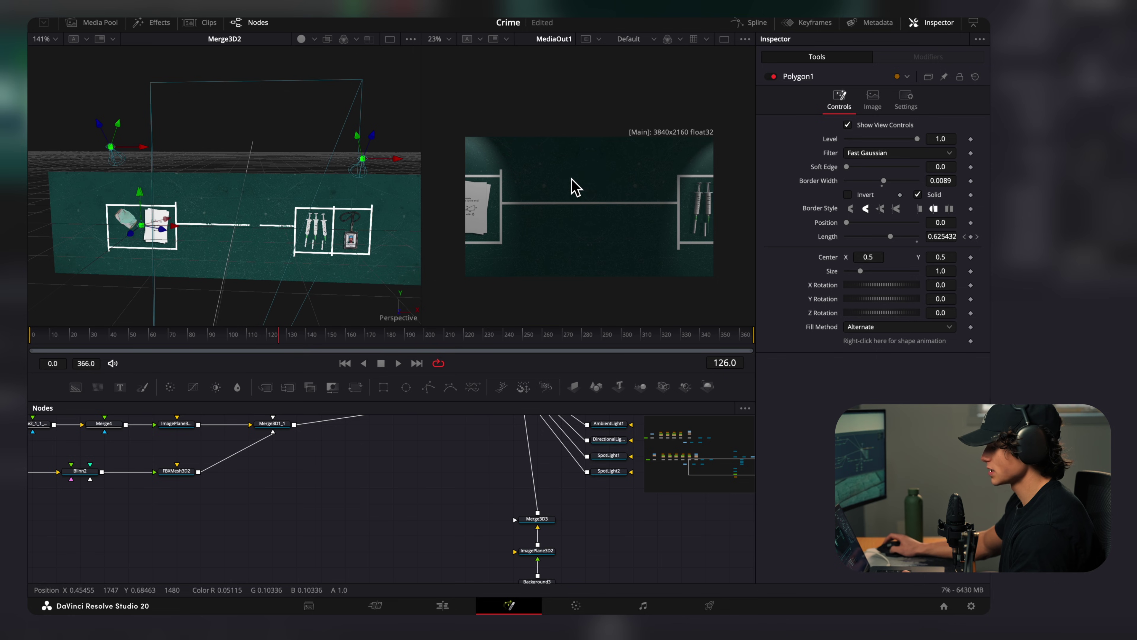
# - Import the car FBX model as a mesh node and connect it to Merge3D3
pyautogui.moveTo(258, 22); pyautogui.dragTo(373, 520)
pyautogui.hscroll(2, 413, 536)
pyautogui.scroll(-2, 430, 529)
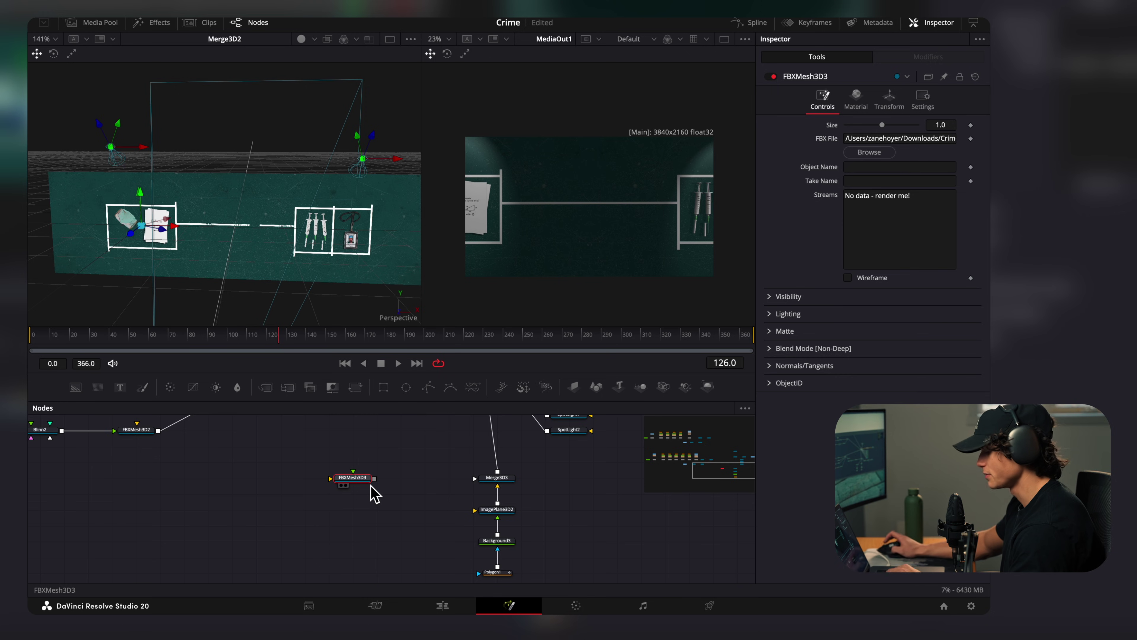
pyautogui.moveTo(375, 479); pyautogui.dragTo(505, 482)
# - Scale the car mesh to 0.002 and move it to X 0.474228, midway along the connecting line
pyautogui.click(890, 100)
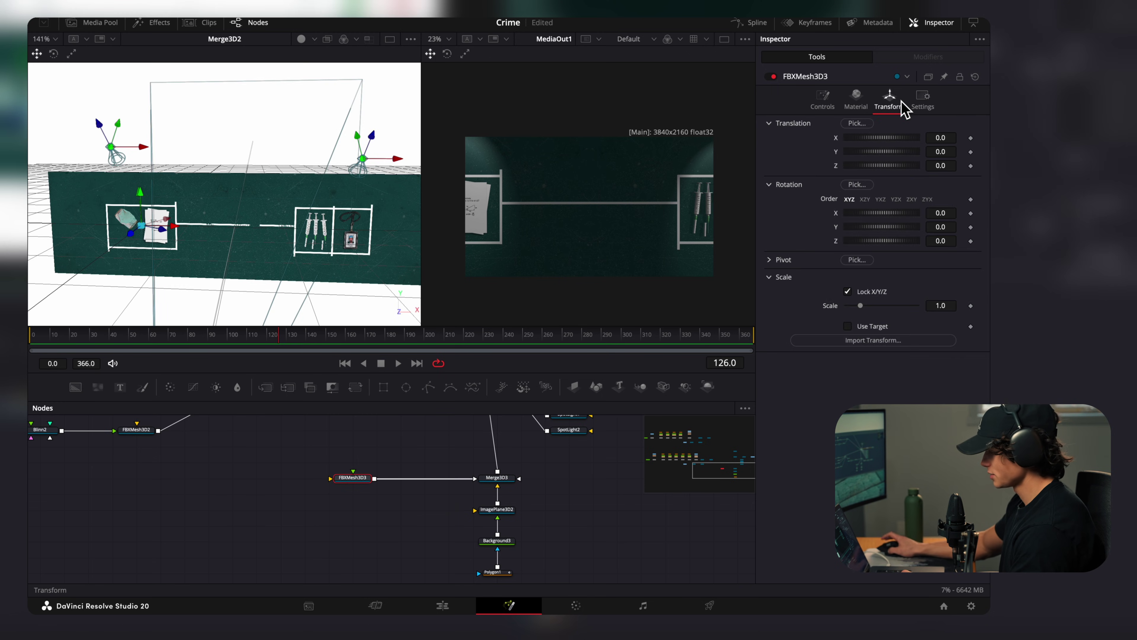
pyautogui.moveTo(858, 305); pyautogui.dragTo(846, 318)
pyautogui.moveTo(204, 240); pyautogui.dragTo(269, 244)
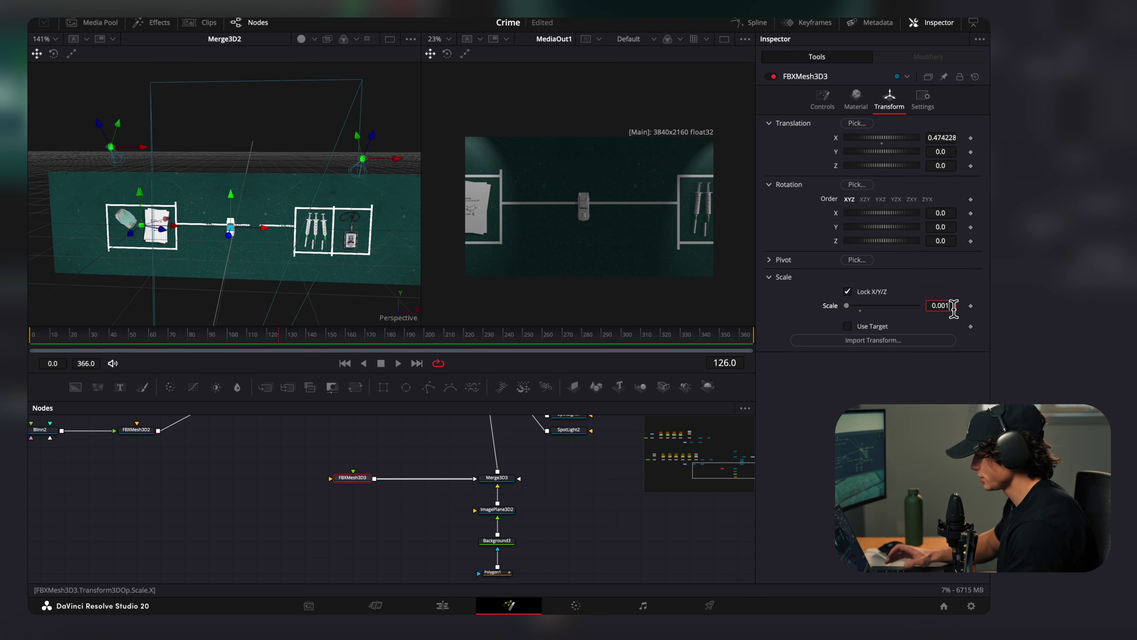
pyautogui.write('2')
pyautogui.press('Tab')
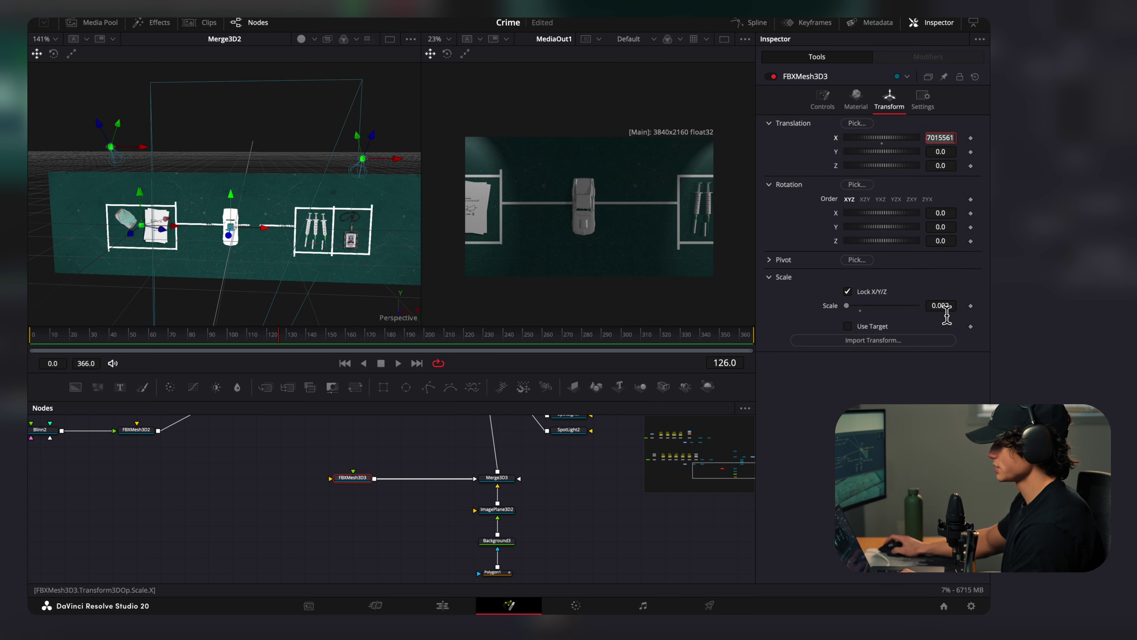
# - Rotate the car 88.7 on Z and place it above the line at X 0.498158, Y 0.111427, Z 0.026713
pyautogui.moveTo(883, 242); pyautogui.dragTo(905, 252)
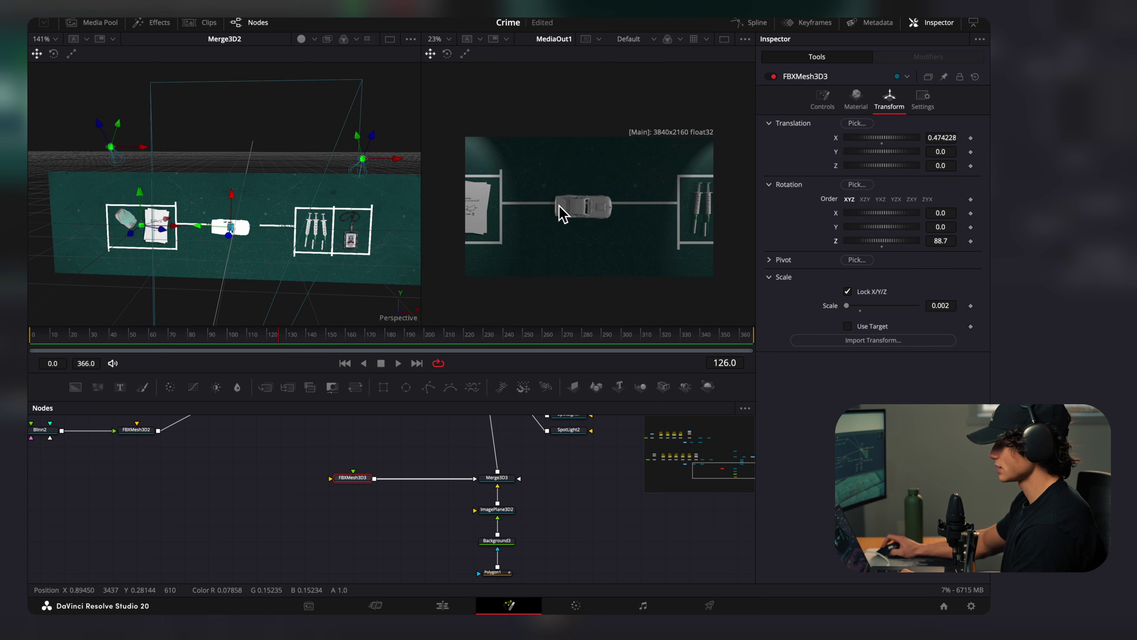
pyautogui.scroll(4, 307, 268)
pyautogui.moveTo(307, 268)
pyautogui.mouseDown()
pyautogui.moveTo(332, 280)
pyautogui.moveTo(307, 256)
pyautogui.moveTo(300, 272)
pyautogui.mouseUp()
pyautogui.scroll(2, 333, 280)
pyautogui.moveTo(215, 276); pyautogui.dragTo(230, 210)
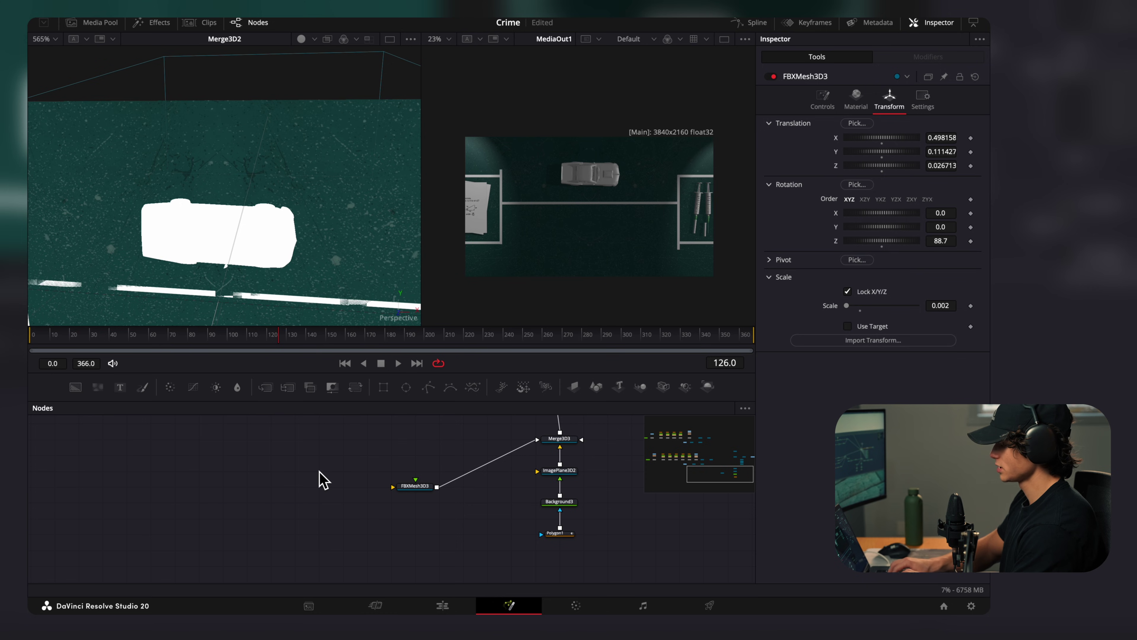
# - Add a Blinn material feeding the car mesh and connect the imported Mustang texture JPG to it
pyautogui.hotkey('shift', 'space')
pyautogui.write('blinn')
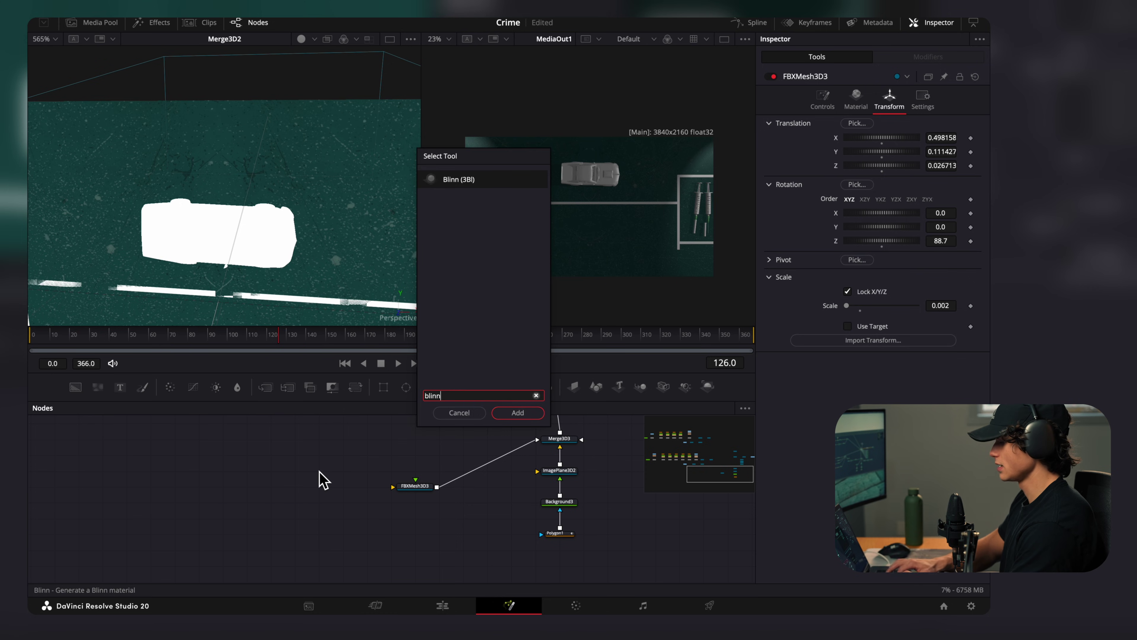
pyautogui.press('Return')
pyautogui.moveTo(324, 481); pyautogui.dragTo(321, 504)
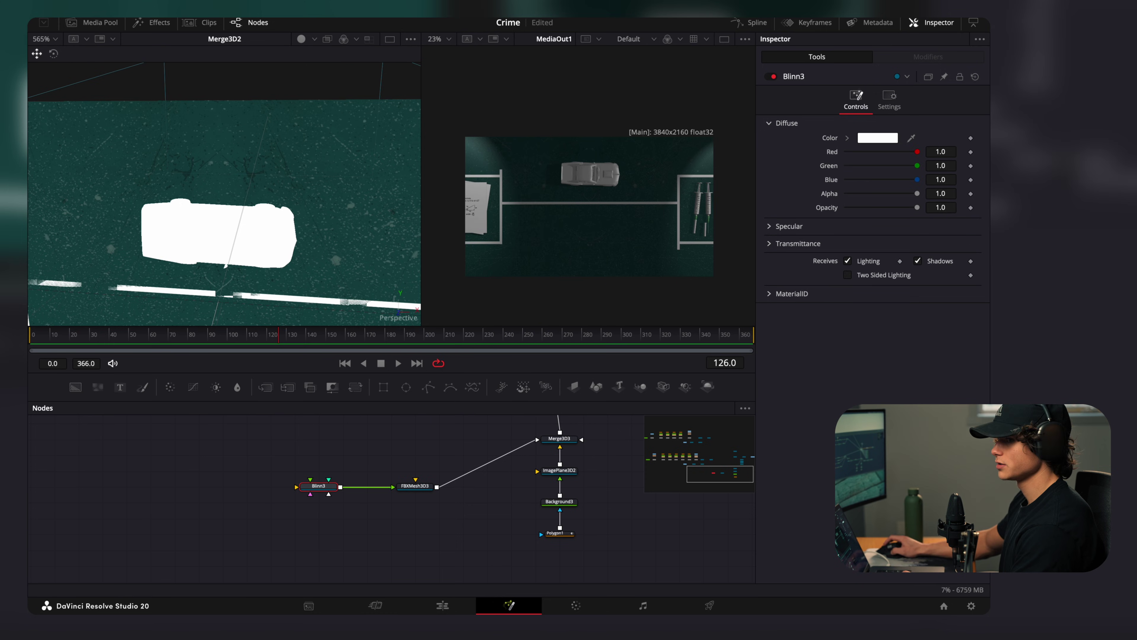
pyautogui.moveTo(29, 99); pyautogui.dragTo(146, 110)
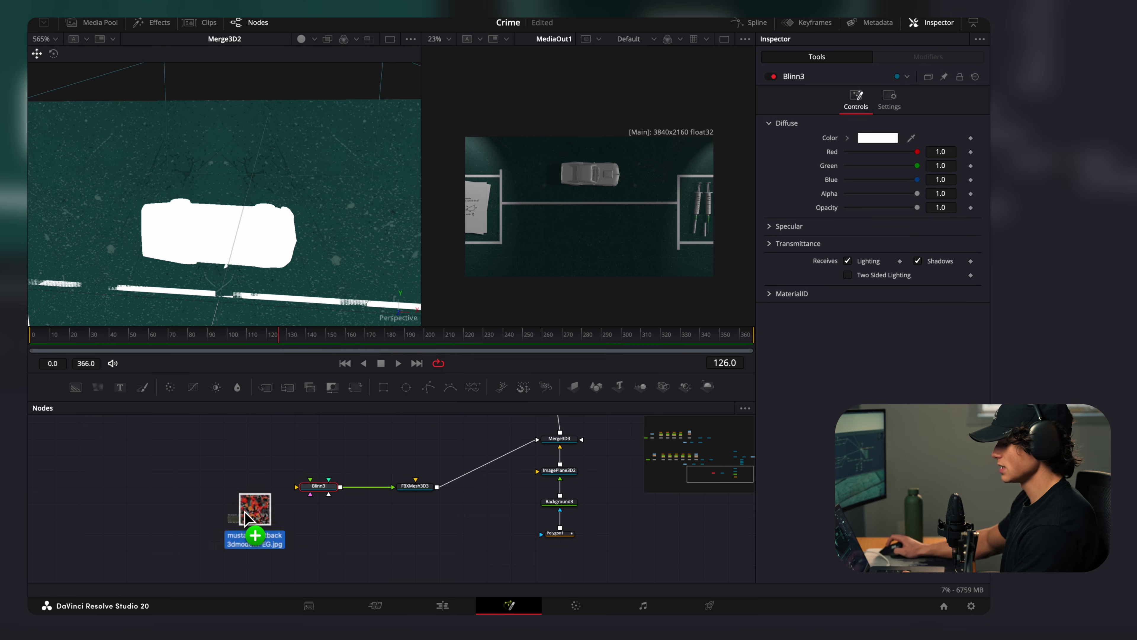
pyautogui.moveTo(214, 492); pyautogui.dragTo(325, 492)
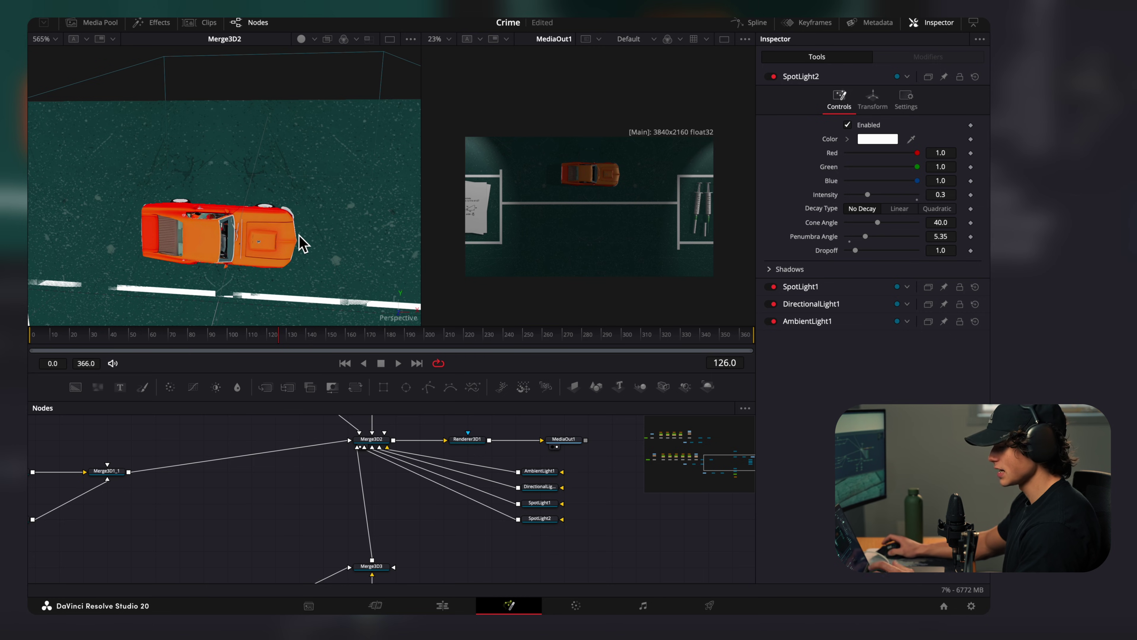
# - Add a Spot Light node below the existing light nodes
pyautogui.moveTo(619, 548); pyautogui.dragTo(576, 517)
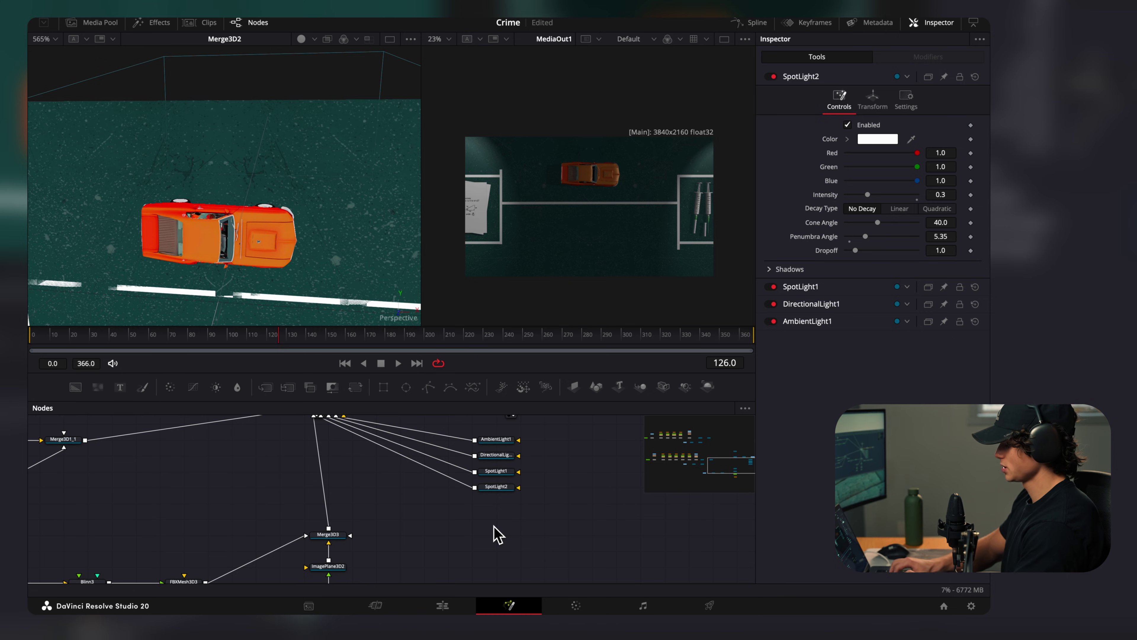
pyautogui.hotkey('shift', 'space')
pyautogui.write('spot')
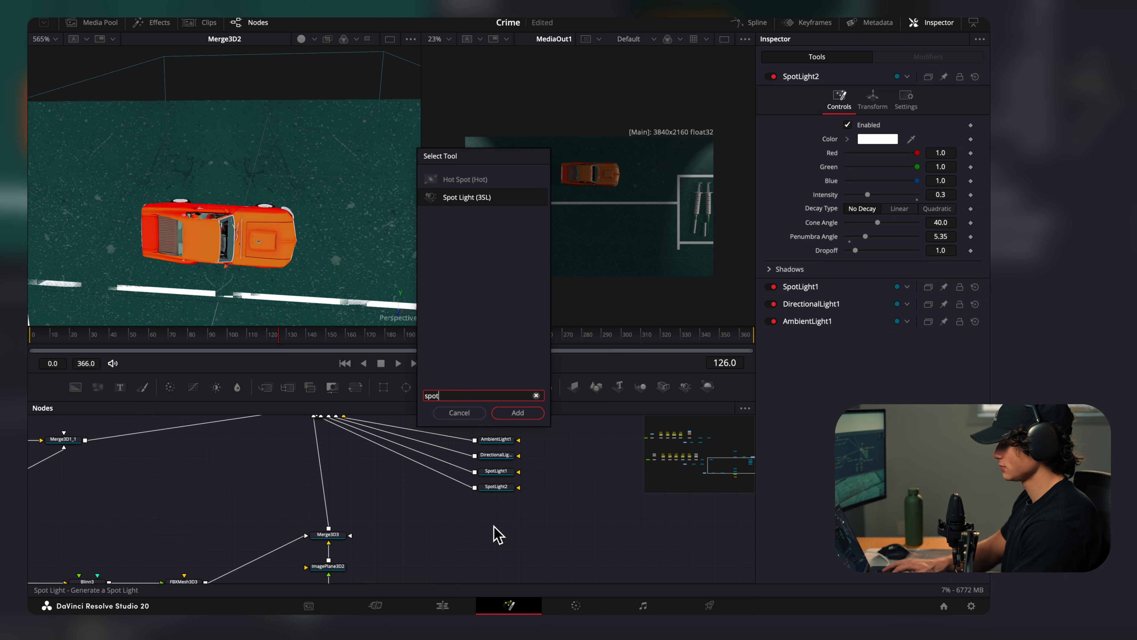
pyautogui.press('Return')
# - Place the new spot light at the car's front near X 0.5565, Z 0.0361, rotate it -68.4 on Y, and connect it to Merge3D2
pyautogui.moveTo(171, 200); pyautogui.dragTo(196, 254)
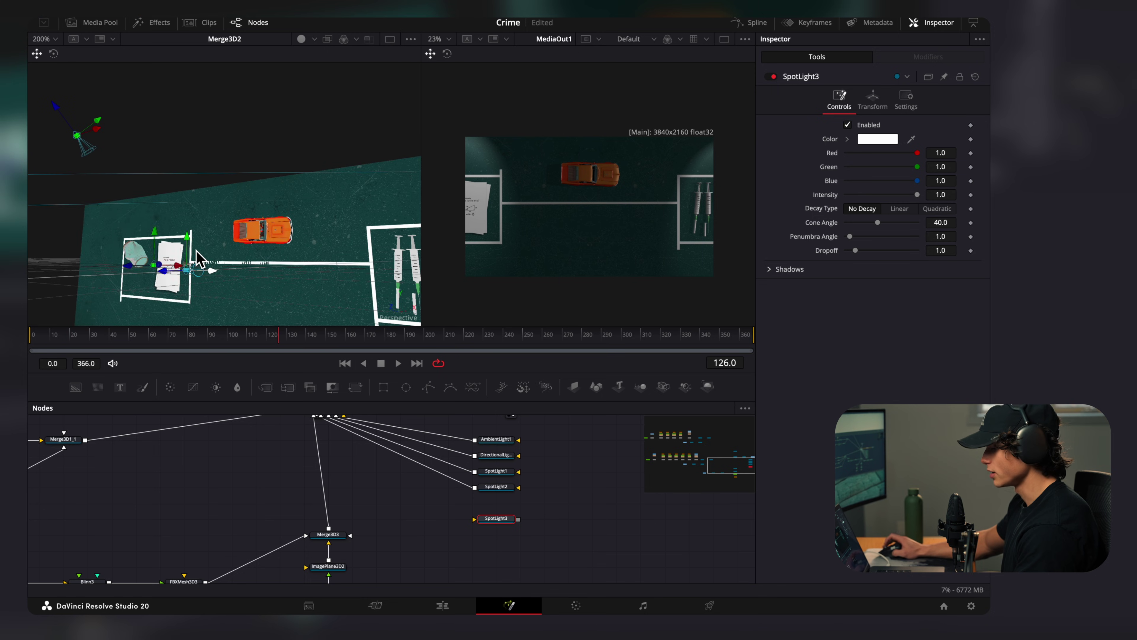
pyautogui.click(873, 100)
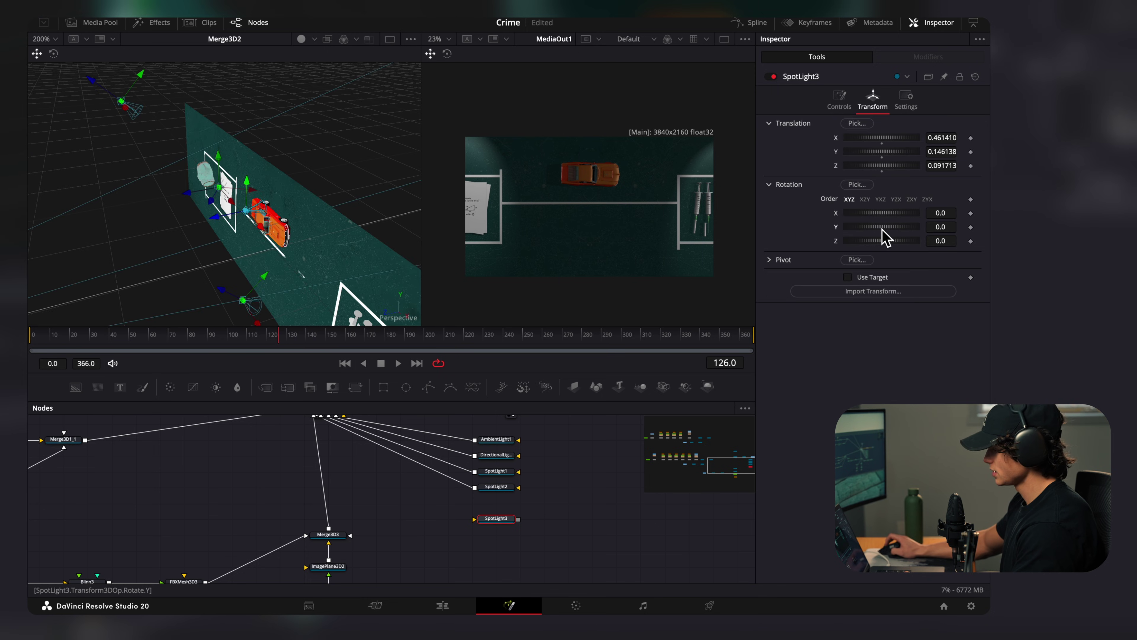
pyautogui.moveTo(882, 228); pyautogui.dragTo(869, 233)
pyautogui.moveTo(300, 294); pyautogui.dragTo(338, 249)
pyautogui.moveTo(244, 233); pyautogui.dragTo(214, 209)
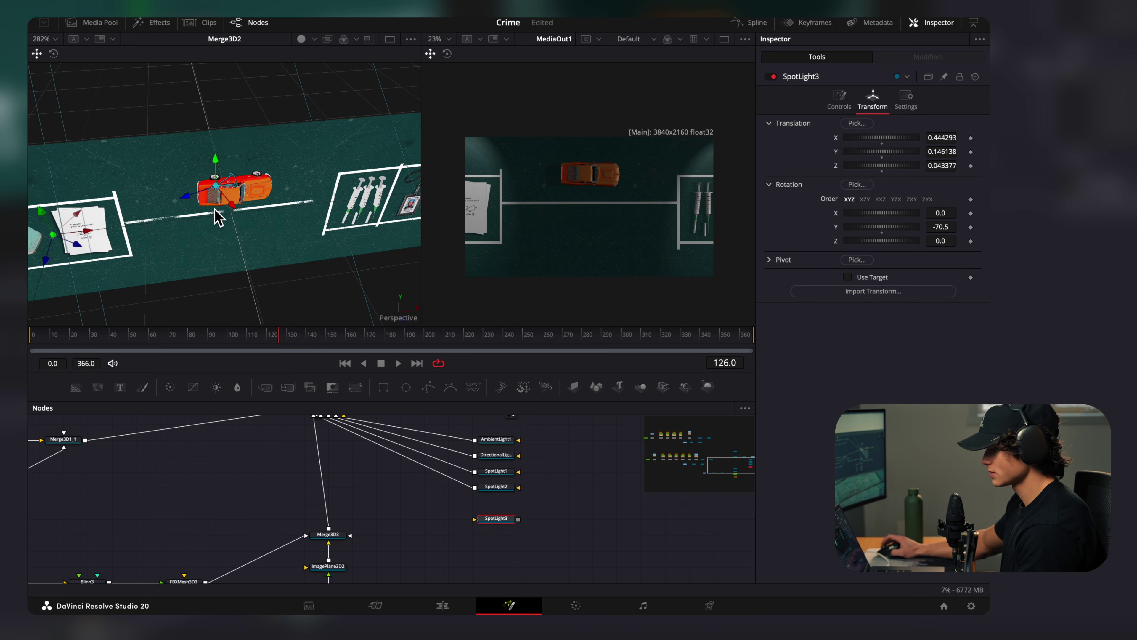
pyautogui.moveTo(322, 199); pyautogui.dragTo(204, 158)
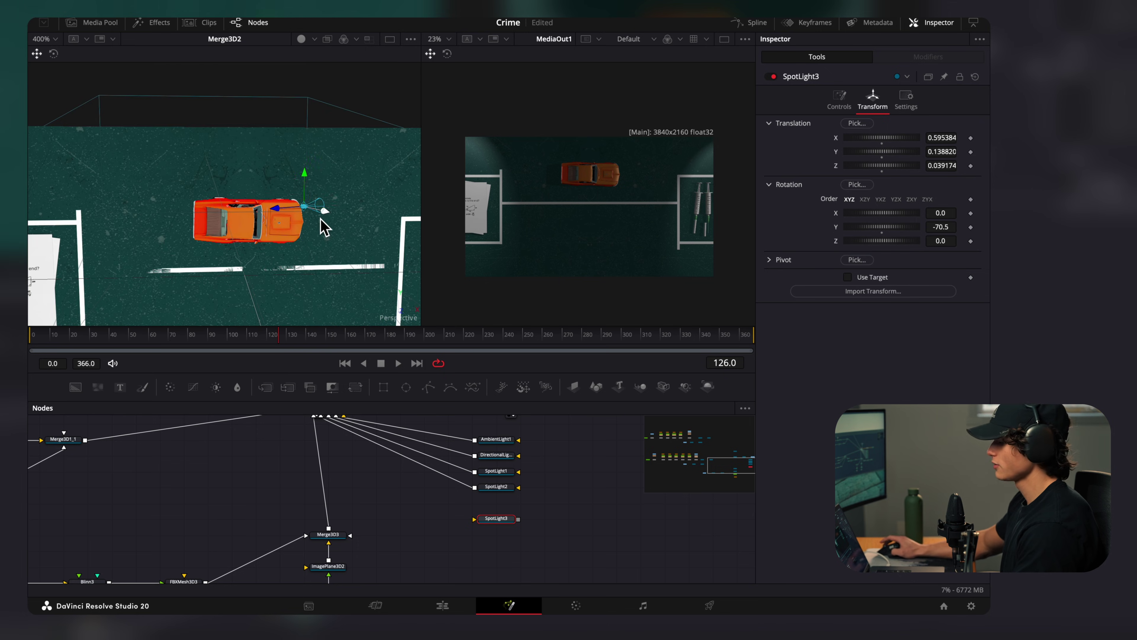
pyautogui.scroll(3, 321, 220)
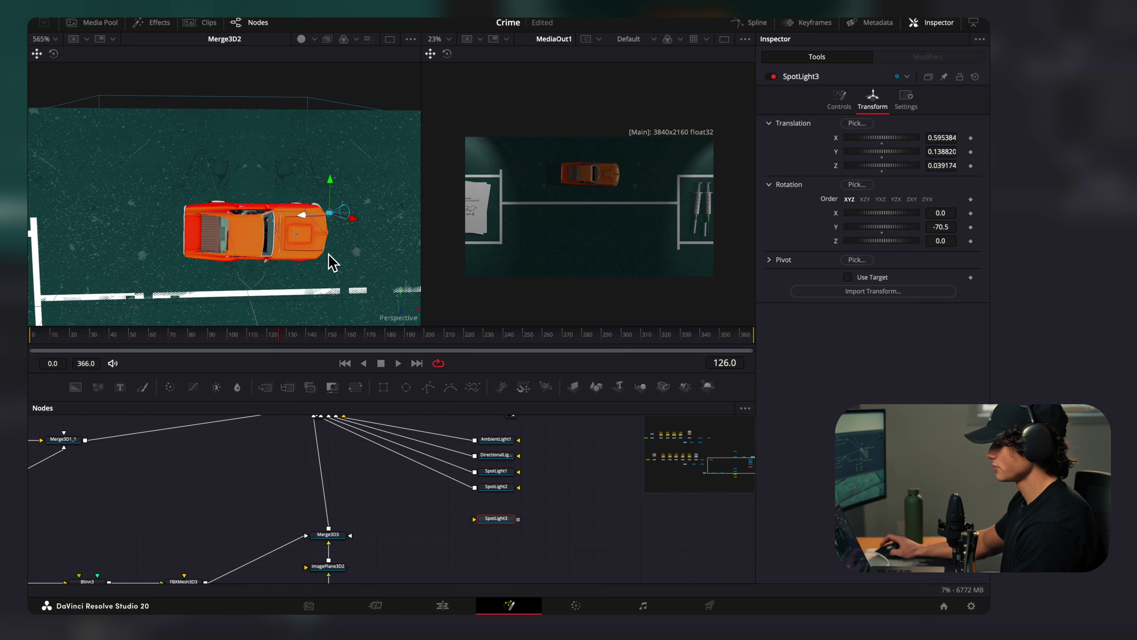
pyautogui.moveTo(519, 519); pyautogui.dragTo(329, 465)
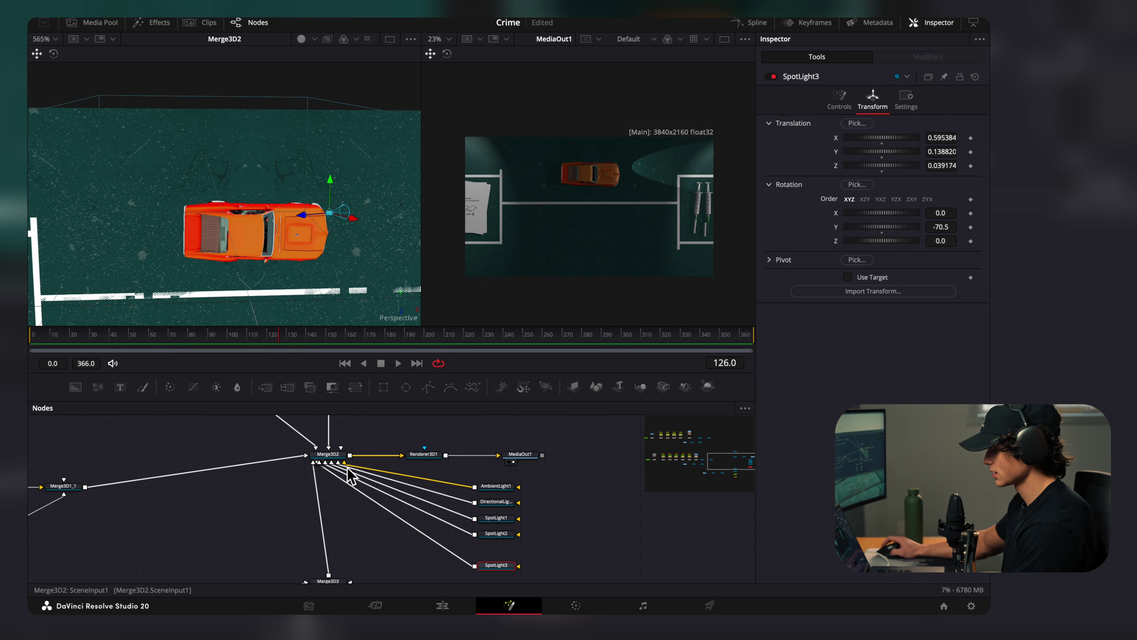
pyautogui.scroll(2, 631, 191)
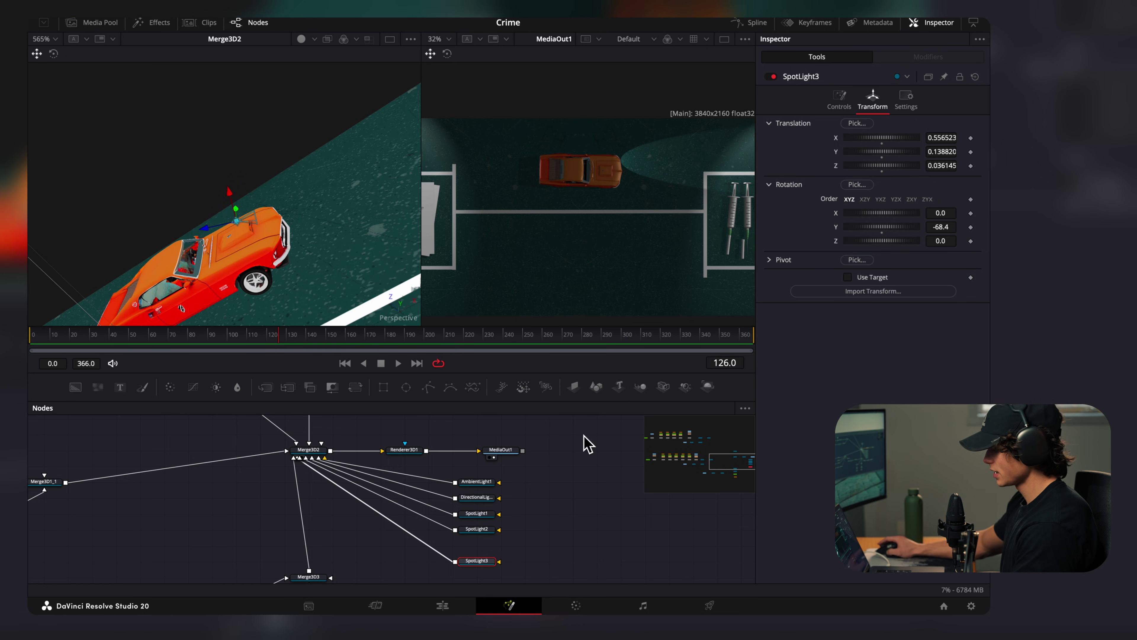
# - Make the headlight yellow with green 0.952941 and blue 0.466666, cone angle 49.61 and penumbra angle 4.57
pyautogui.click(840, 101)
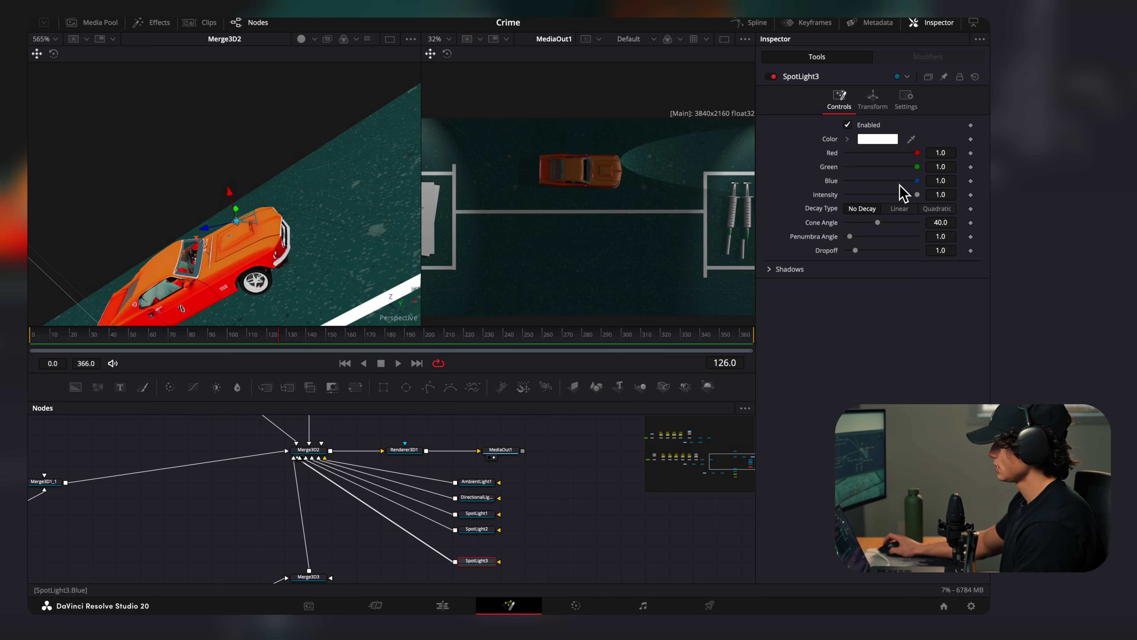
pyautogui.click(878, 139)
pyautogui.moveTo(845, 236)
pyautogui.mouseDown()
pyautogui.moveTo(828, 228)
pyautogui.moveTo(829, 212)
pyautogui.mouseUp()
pyautogui.click(845, 470)
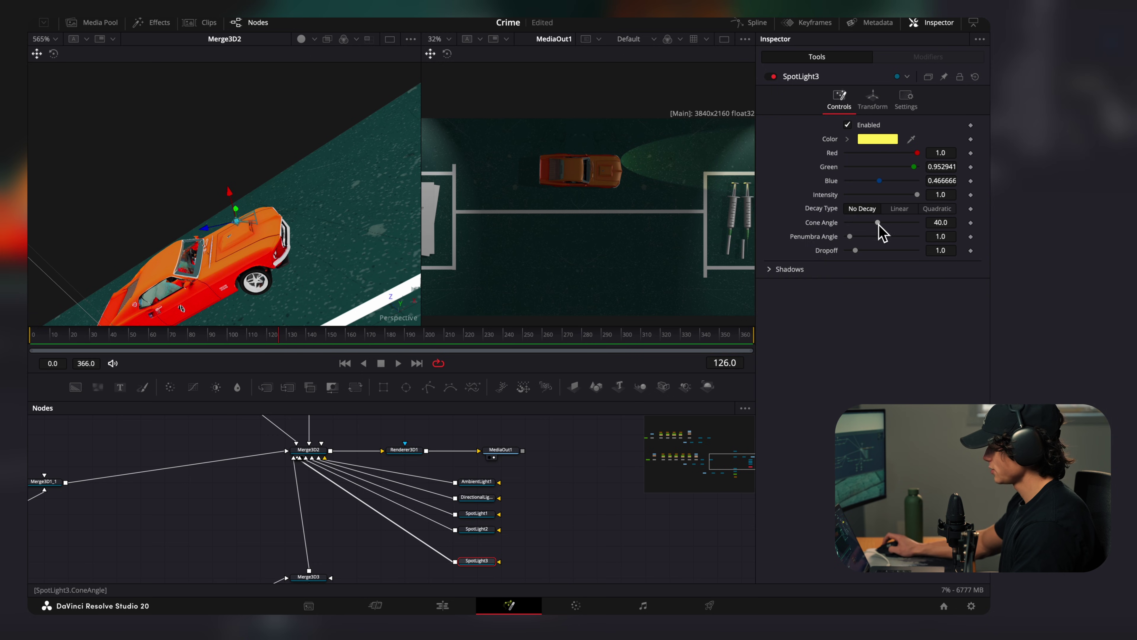
pyautogui.moveTo(851, 236); pyautogui.dragTo(886, 223)
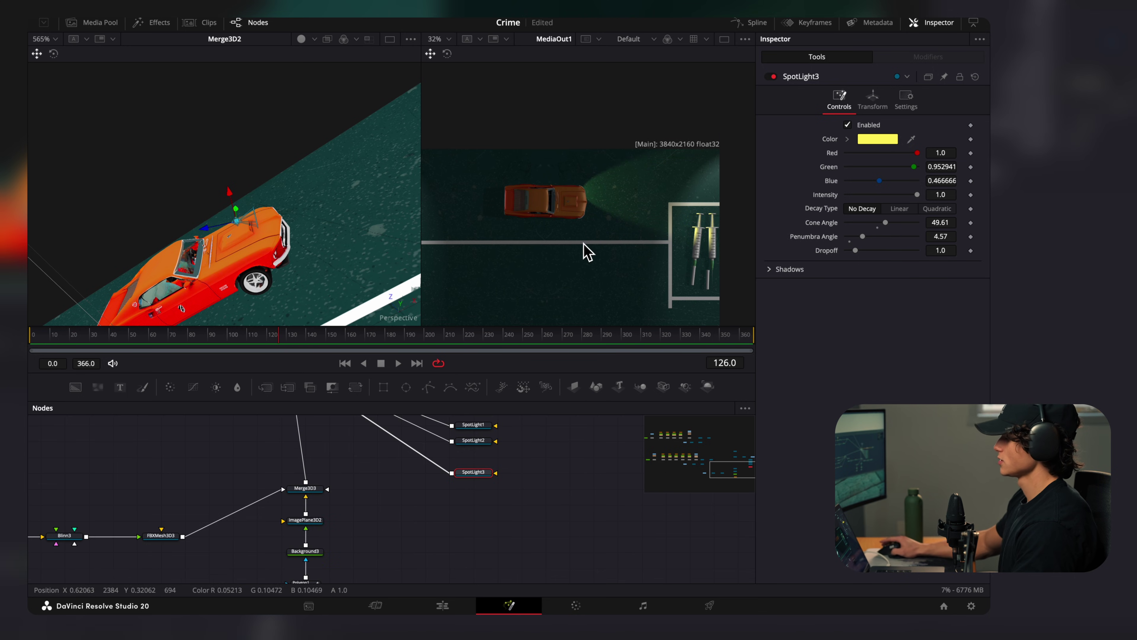
# - Duplicate the yellow spot light, connect the copy to Merge3D2, and place it at the car's other headlight
pyautogui.click(483, 524)
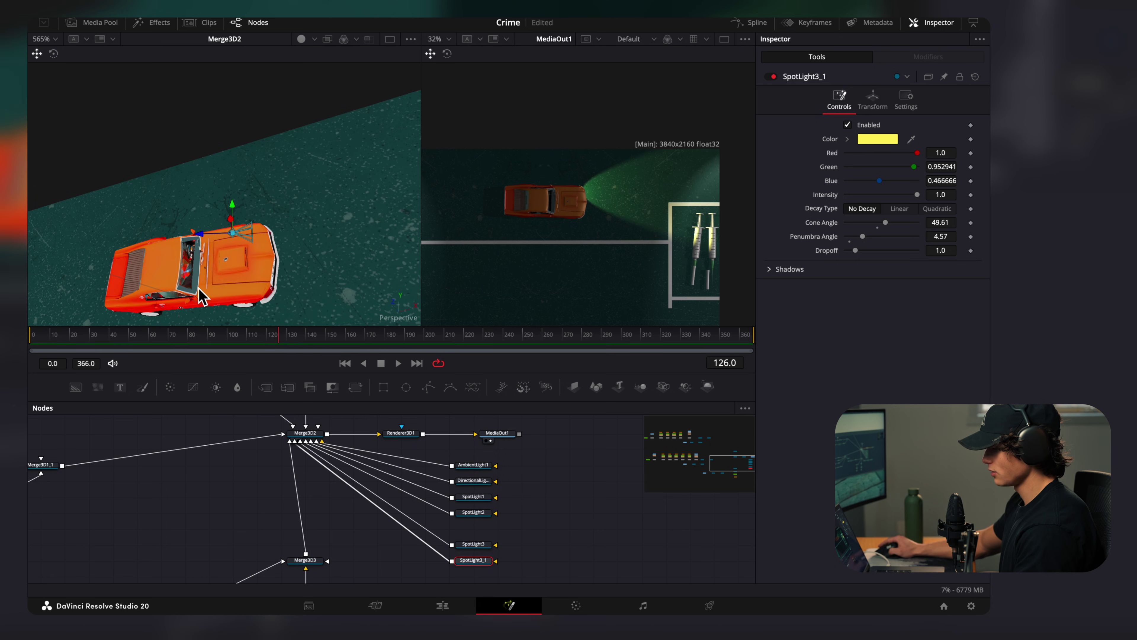
pyautogui.moveTo(235, 227); pyautogui.dragTo(233, 243)
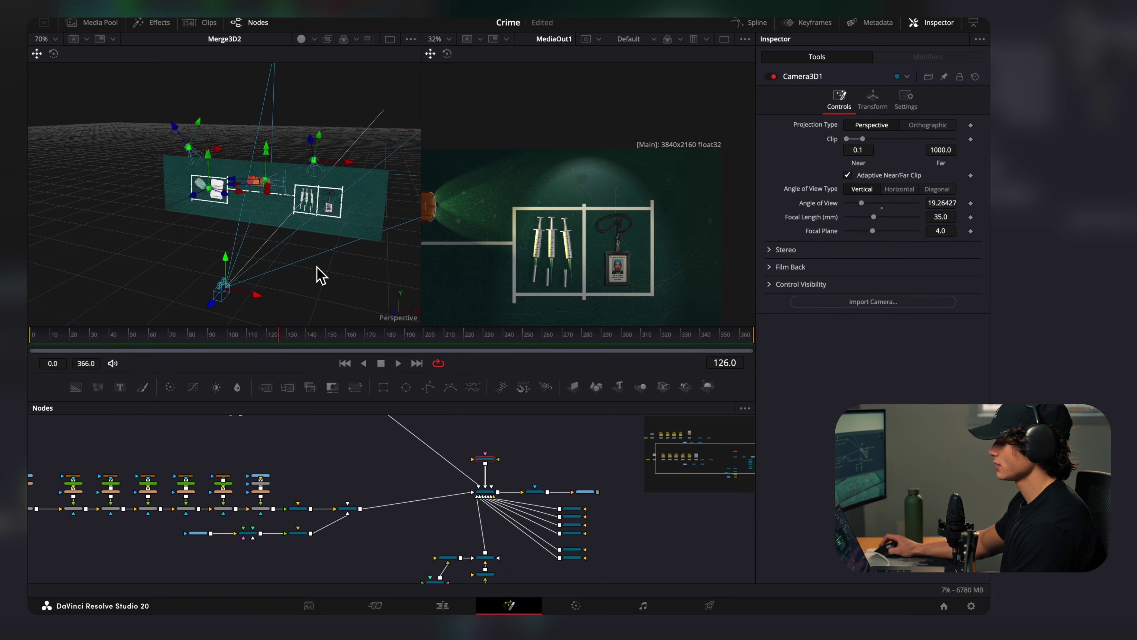
# - Lower Camera3D1 to frame space beneath the syringe and badge board, and paste a copy of that board's node branch below the existing branches
pyautogui.moveTo(229, 259); pyautogui.dragTo(223, 319)
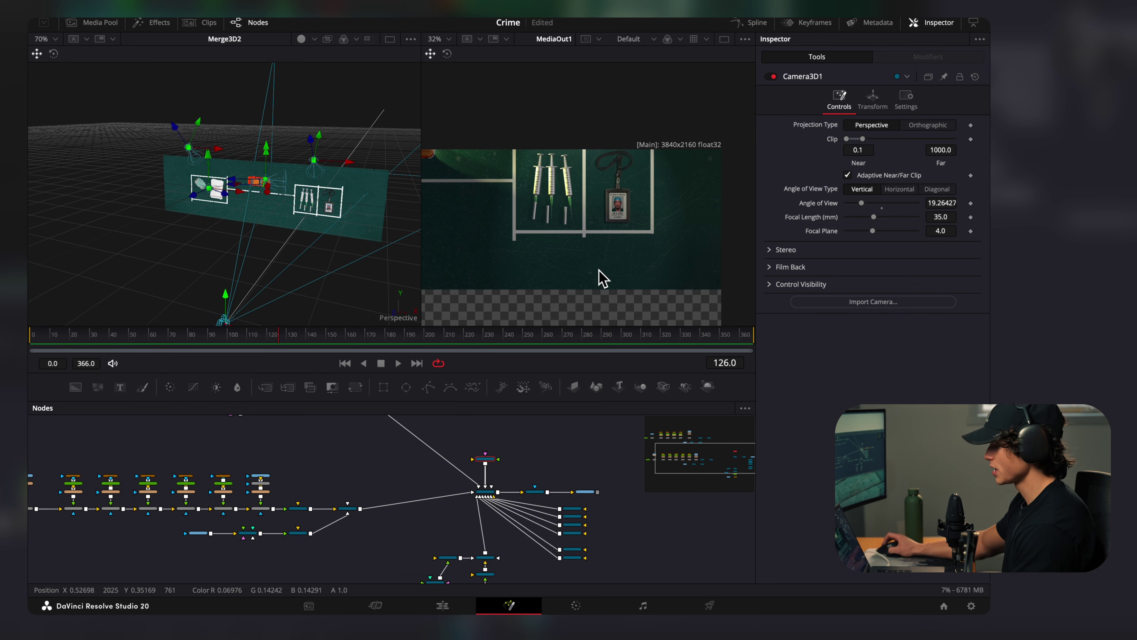
pyautogui.moveTo(333, 561); pyautogui.dragTo(552, 535)
pyautogui.moveTo(583, 418); pyautogui.dragTo(206, 512)
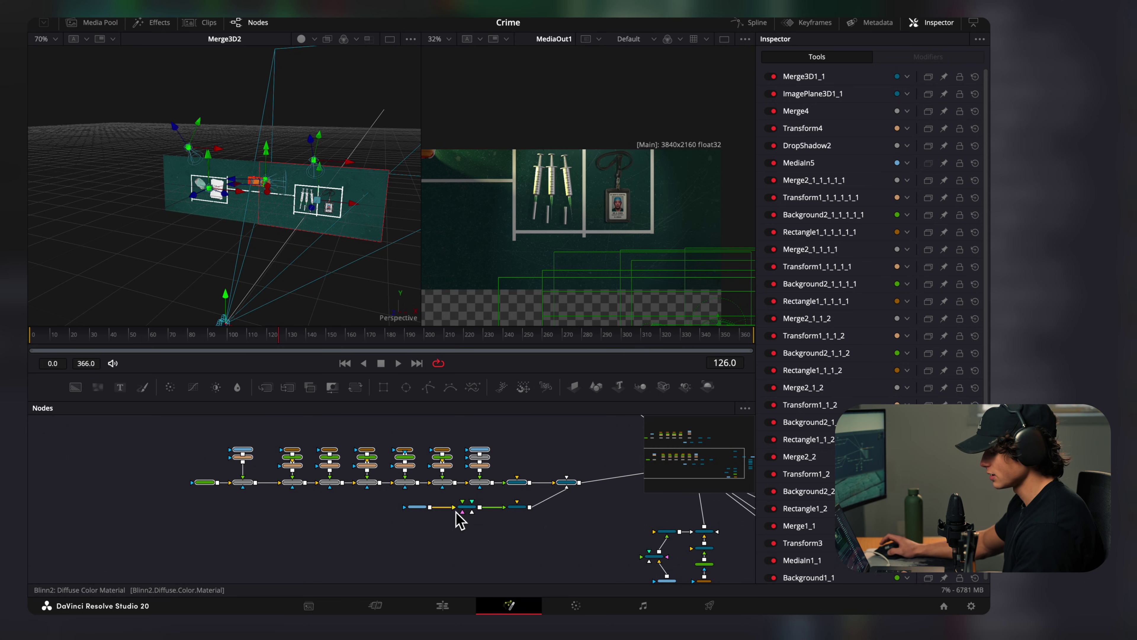
pyautogui.scroll(-4, 453, 506)
pyautogui.click(433, 497)
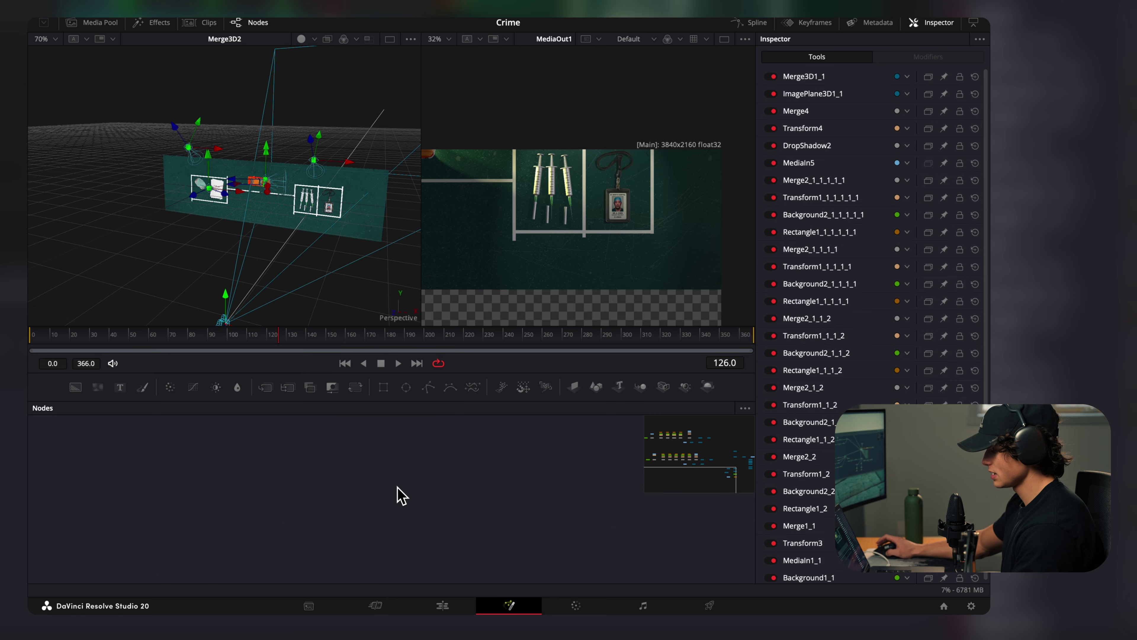
pyautogui.hotkey('ctrl', 'v')
pyautogui.scroll(2, 444, 528)
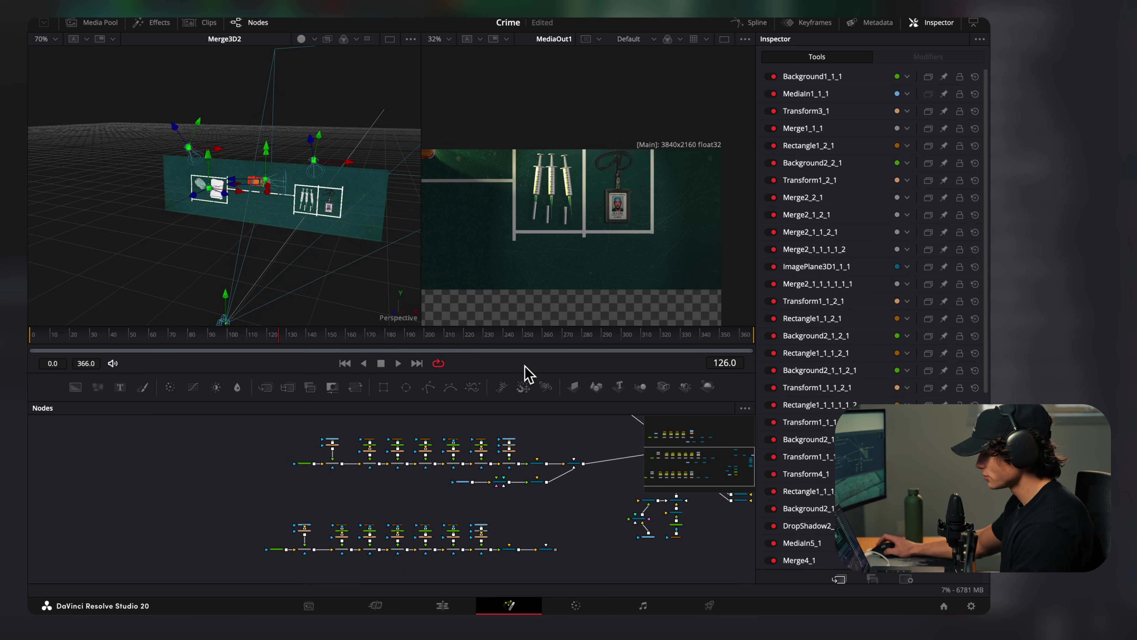
pyautogui.moveTo(521, 381); pyautogui.dragTo(521, 287)
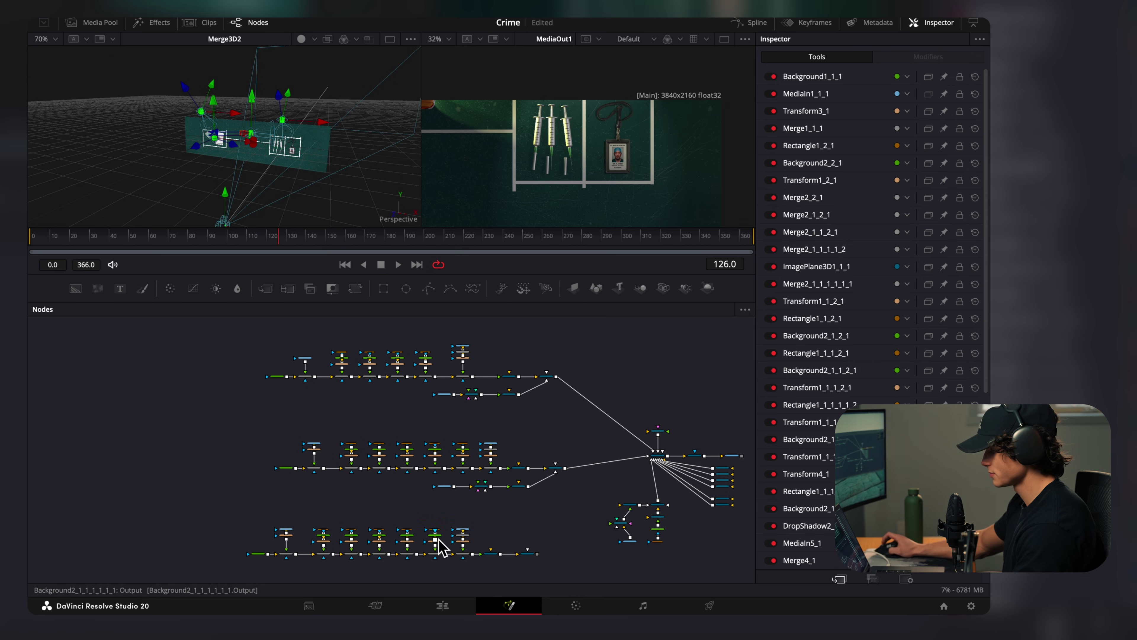
# - Delete the badge and centre-divider node groups from the copied branch, and connect its Merge3D1_1_1 to Merge3D2
pyautogui.hscroll(3, 440, 540)
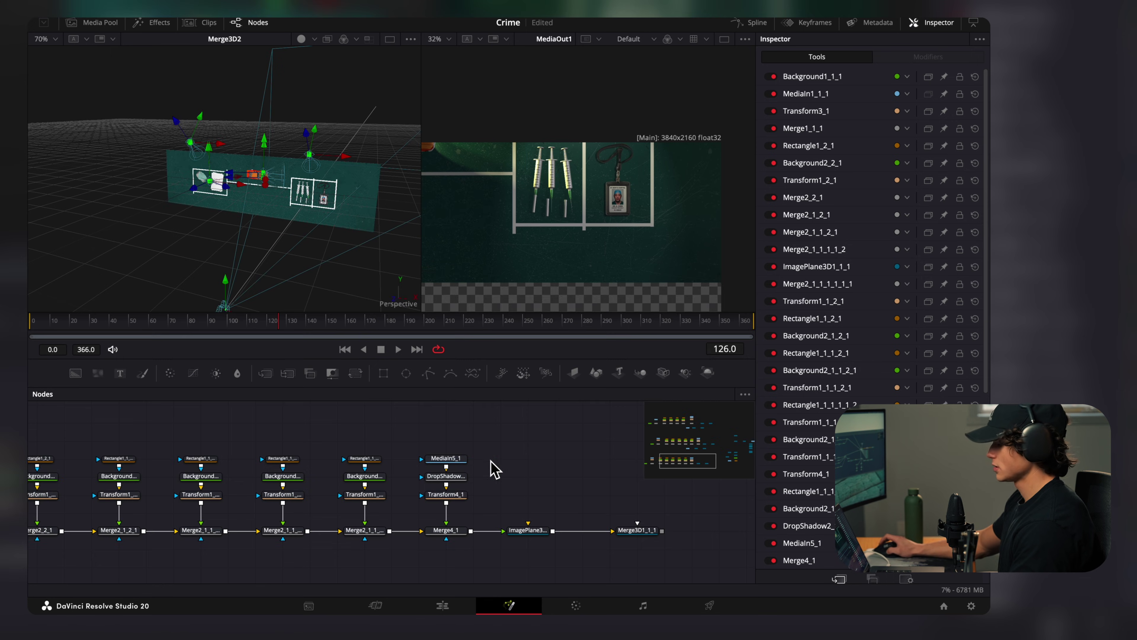
pyautogui.moveTo(498, 443); pyautogui.dragTo(451, 509)
pyautogui.press('Delete')
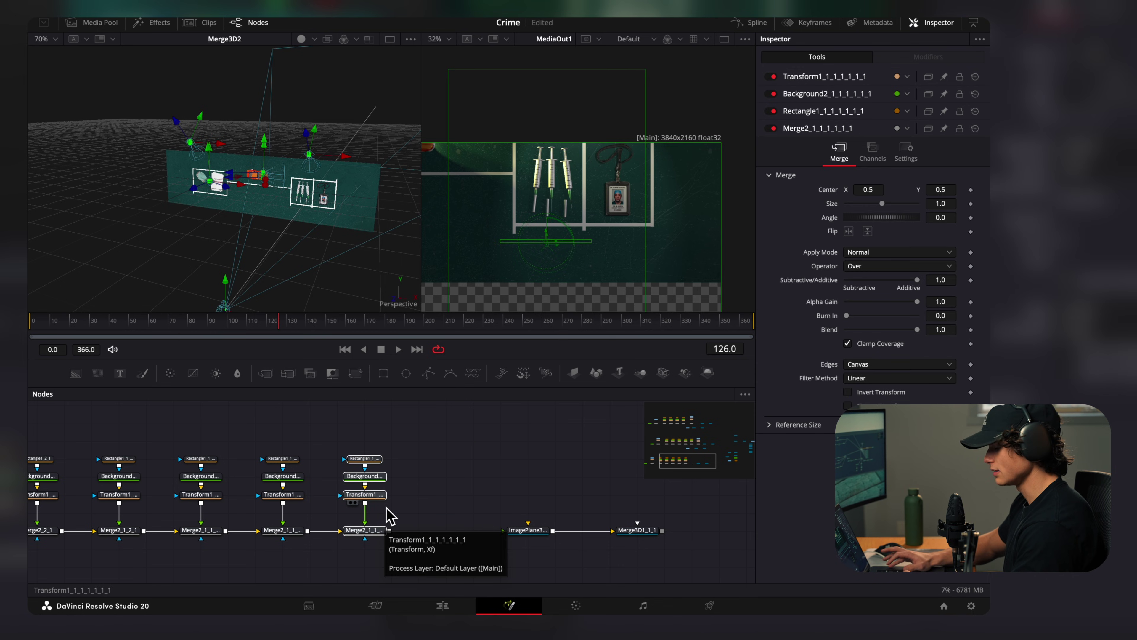
pyautogui.press('Delete')
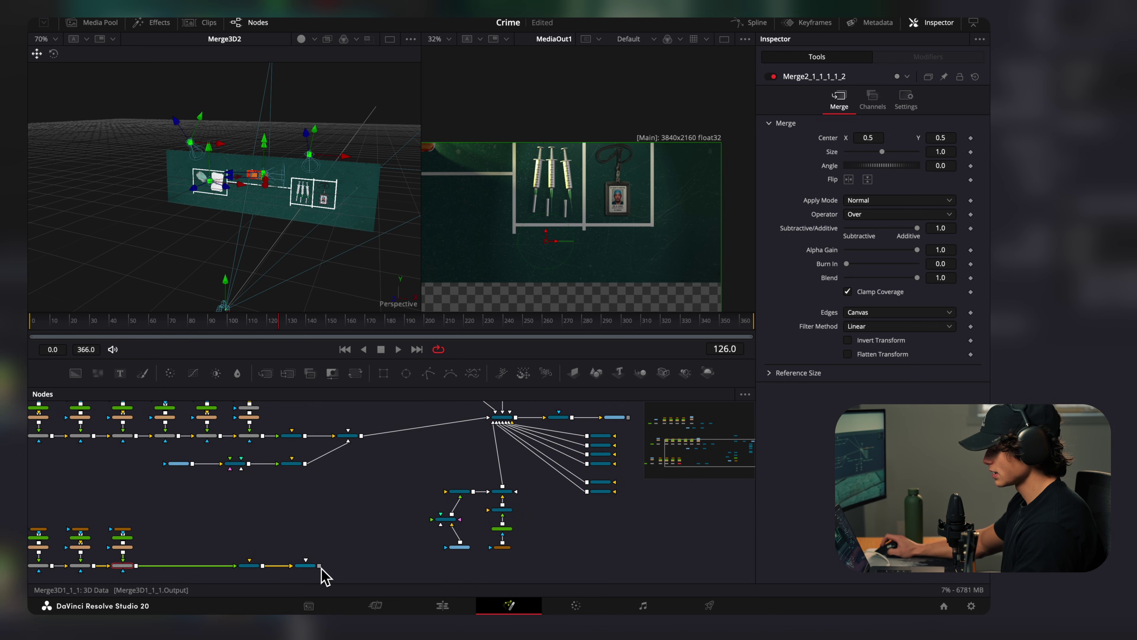
pyautogui.moveTo(318, 566); pyautogui.dragTo(512, 431)
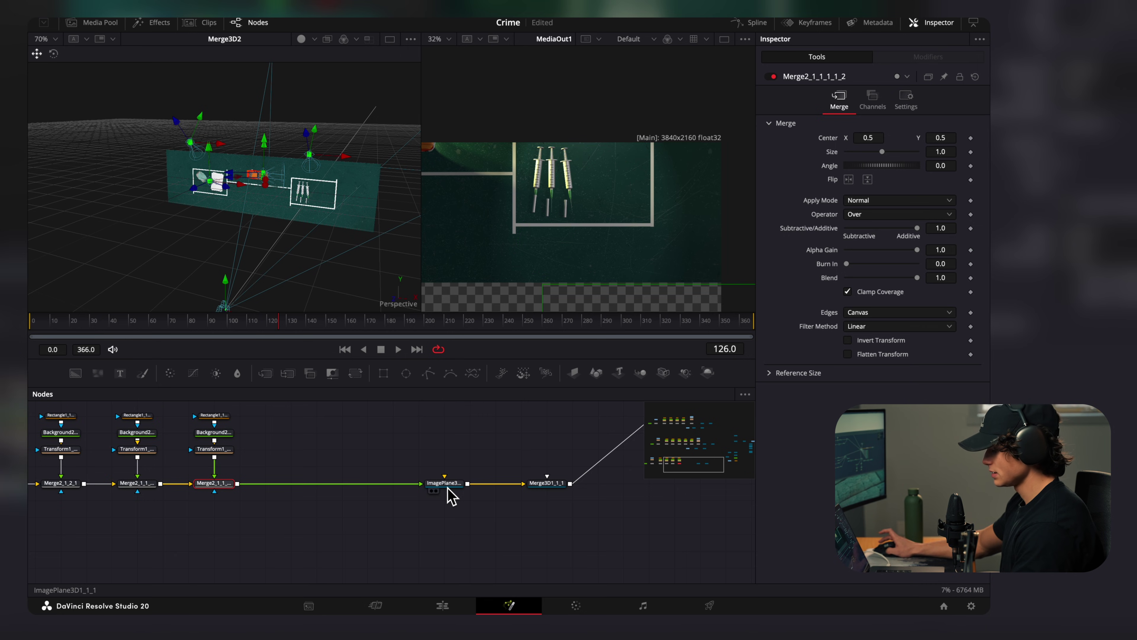
# - Place the copied board's image plane below the syringe and badge board, and lower Camera3D1 to frame it
pyautogui.click(448, 484)
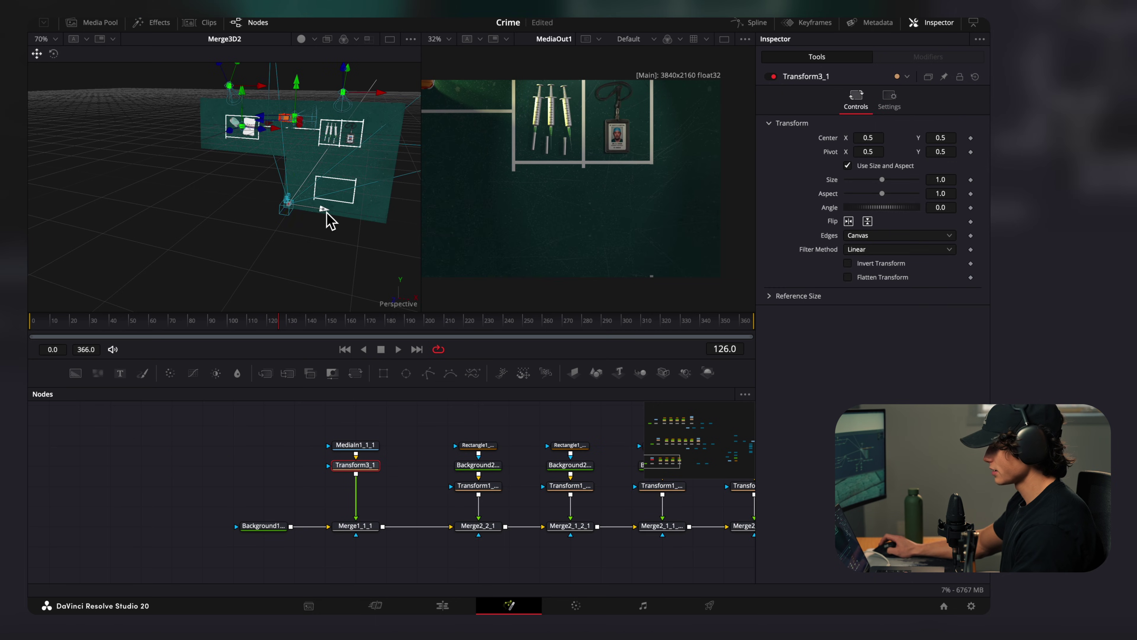
pyautogui.moveTo(326, 214); pyautogui.dragTo(304, 241)
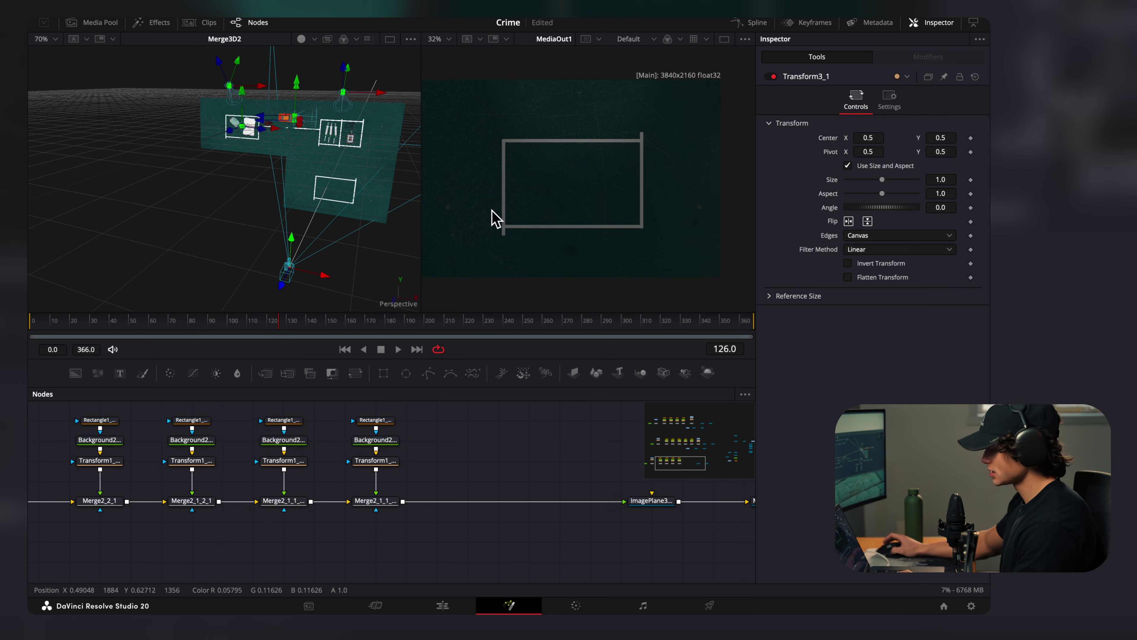
# - Save the project, and scale down and rotate the picture-frame mesh FBXMesh3D5 to sit beside the pistol on the new board
pyautogui.hotkey('ctrl', 's')
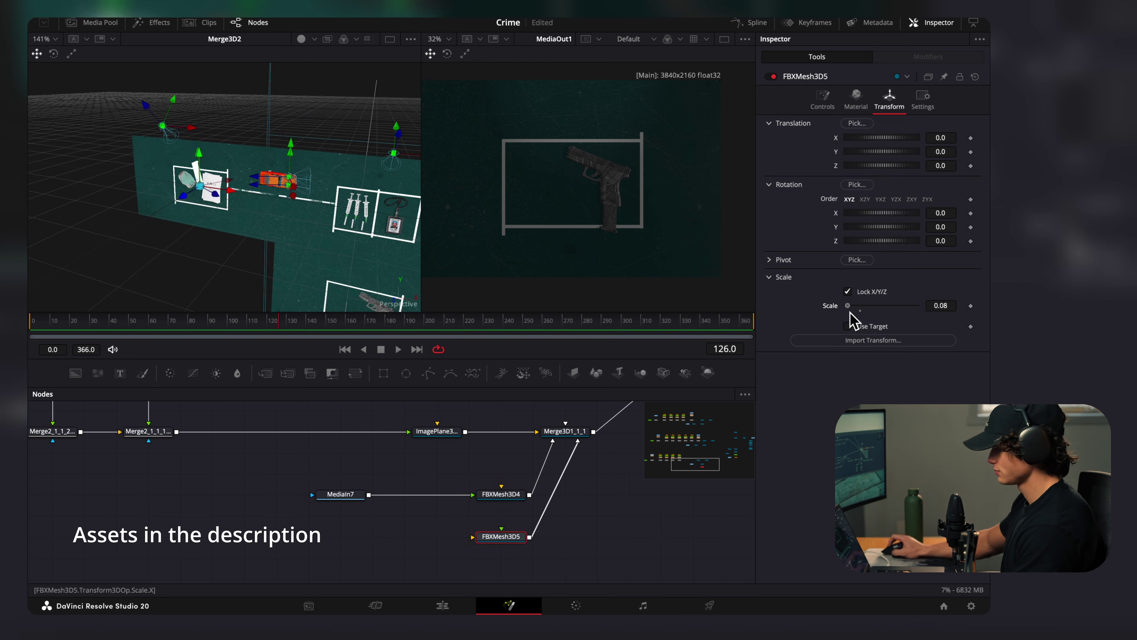
pyautogui.moveTo(886, 227); pyautogui.dragTo(901, 227)
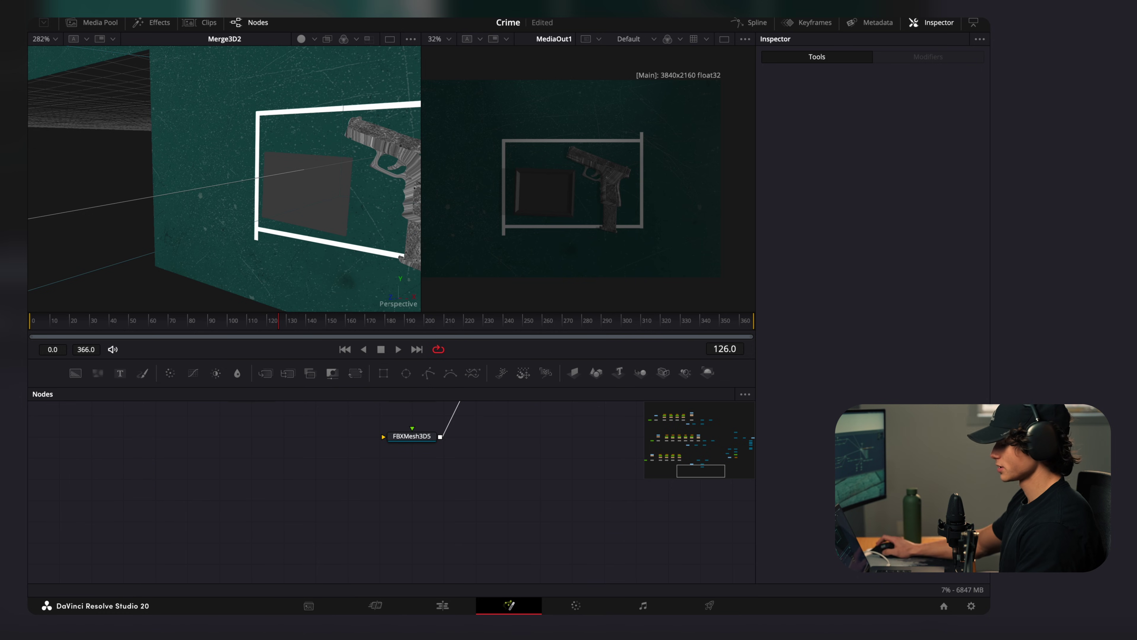
# - Add Timeline 1.mp4, feed it into a new Image Plane 3D, and connect that plane to Merge3D1_1_1
pyautogui.moveTo(659, 414); pyautogui.dragTo(380, 479)
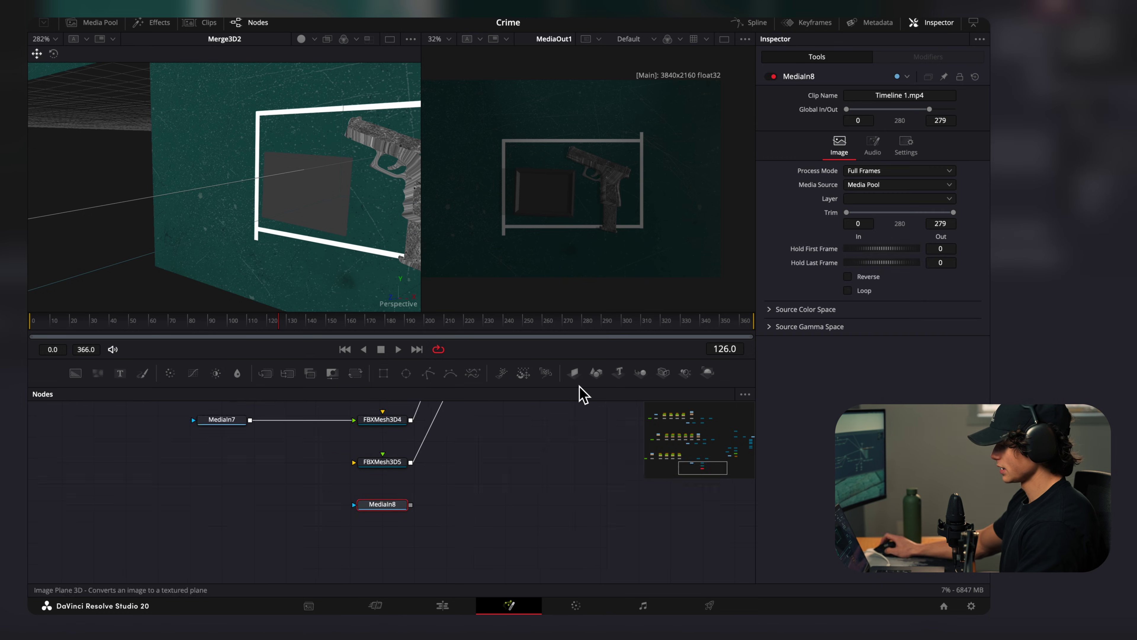
pyautogui.moveTo(577, 378); pyautogui.dragTo(467, 523)
pyautogui.moveTo(454, 547); pyautogui.dragTo(414, 439)
pyautogui.scroll(2, 468, 529)
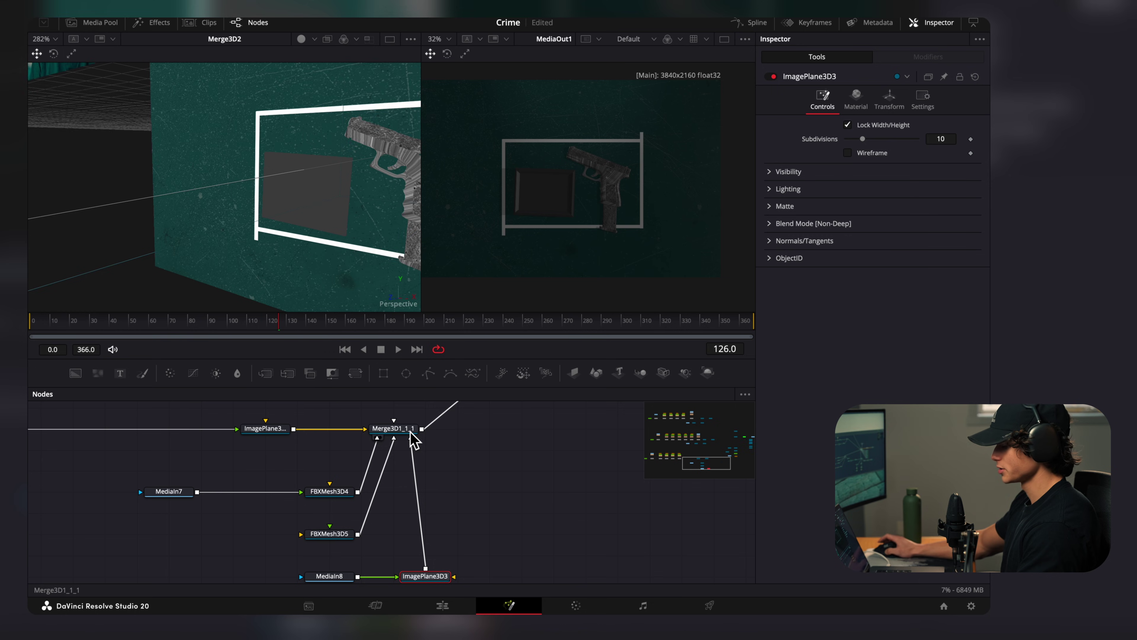
# - Scale the video's image plane to 0.237 and position it inside the picture frame beside the pistol
pyautogui.click(889, 100)
pyautogui.moveTo(859, 306); pyautogui.dragTo(853, 316)
pyautogui.moveTo(211, 164); pyautogui.dragTo(210, 226)
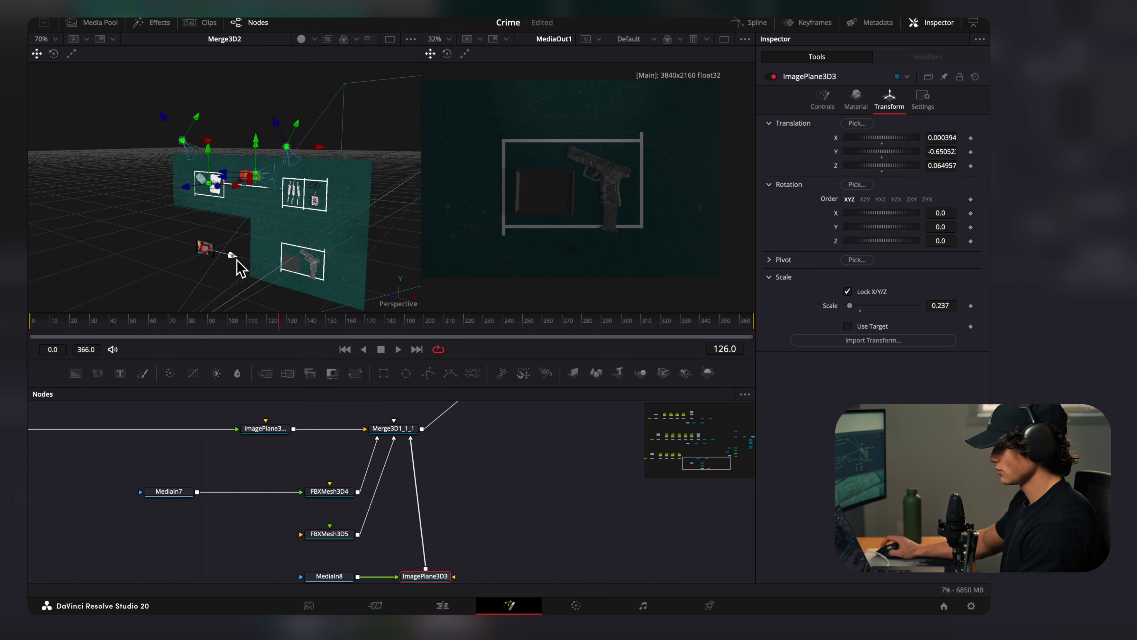
pyautogui.moveTo(301, 285); pyautogui.dragTo(310, 285)
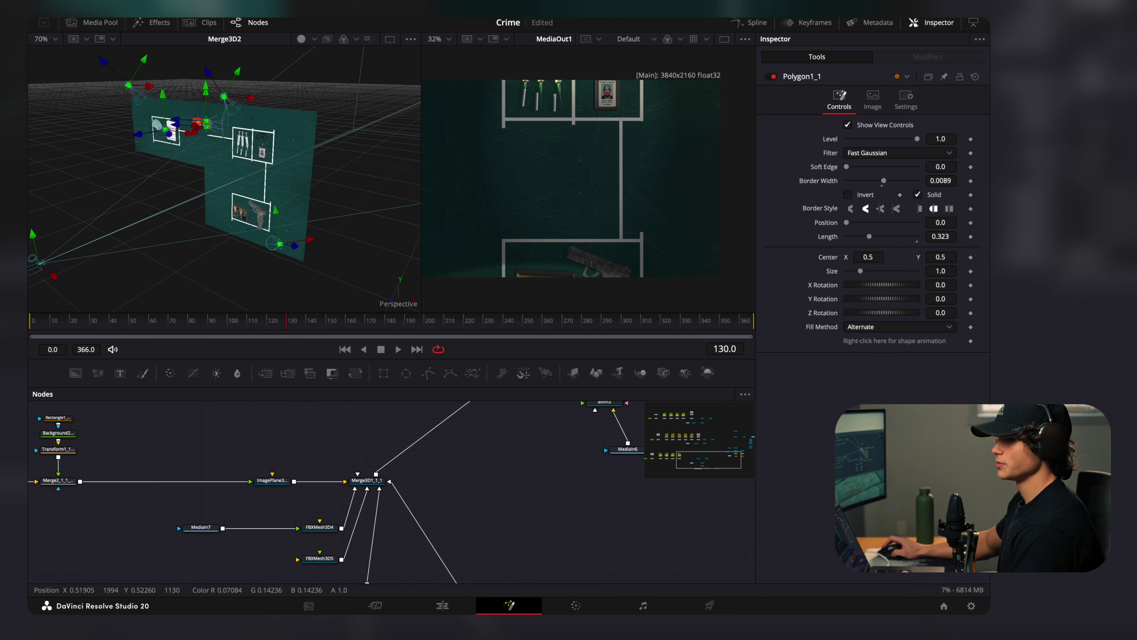
# - Import the hospital bed FBX mesh and connect it to Merge3D1_1_1
pyautogui.moveTo(400, 178); pyautogui.dragTo(509, 496)
pyautogui.moveTo(532, 497); pyautogui.dragTo(375, 484)
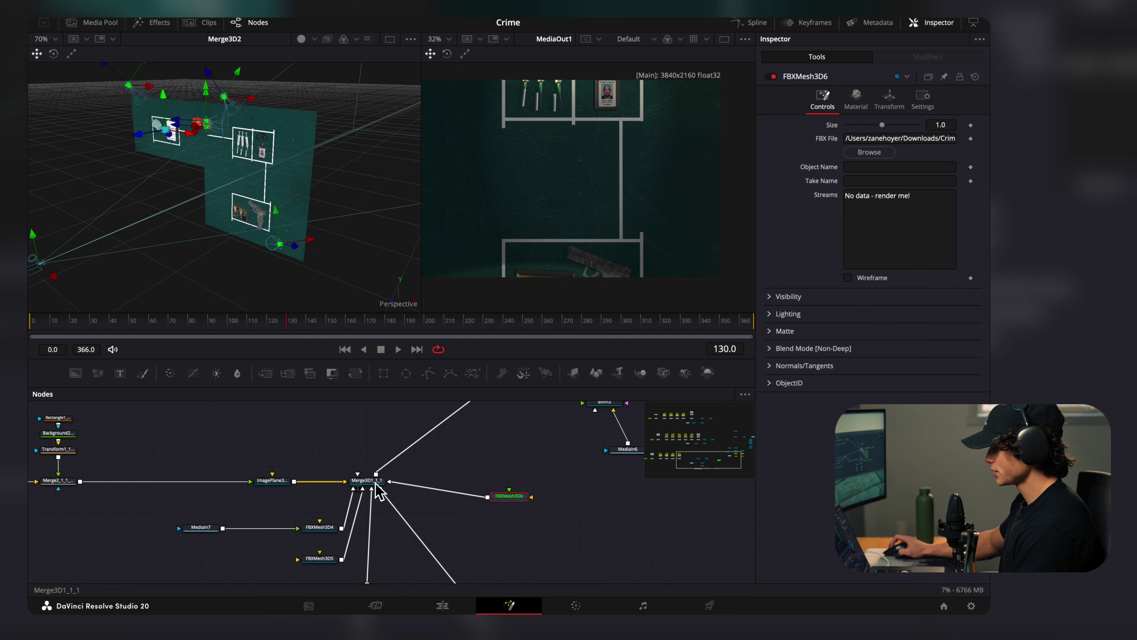
pyautogui.scroll(-6, 228, 176)
pyautogui.scroll(6, 227, 176)
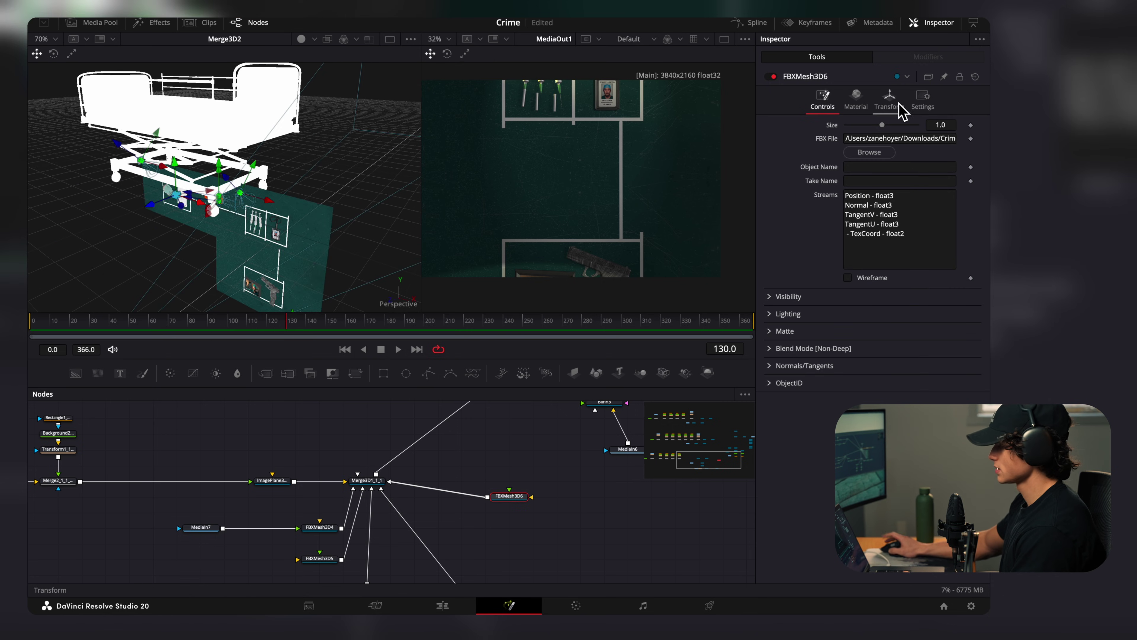
# - Scale the hospital bed to 0.119, place it between the syringe and pistol boards, and rotate it to face the camera
pyautogui.click(889, 98)
pyautogui.moveTo(860, 305); pyautogui.dragTo(848, 313)
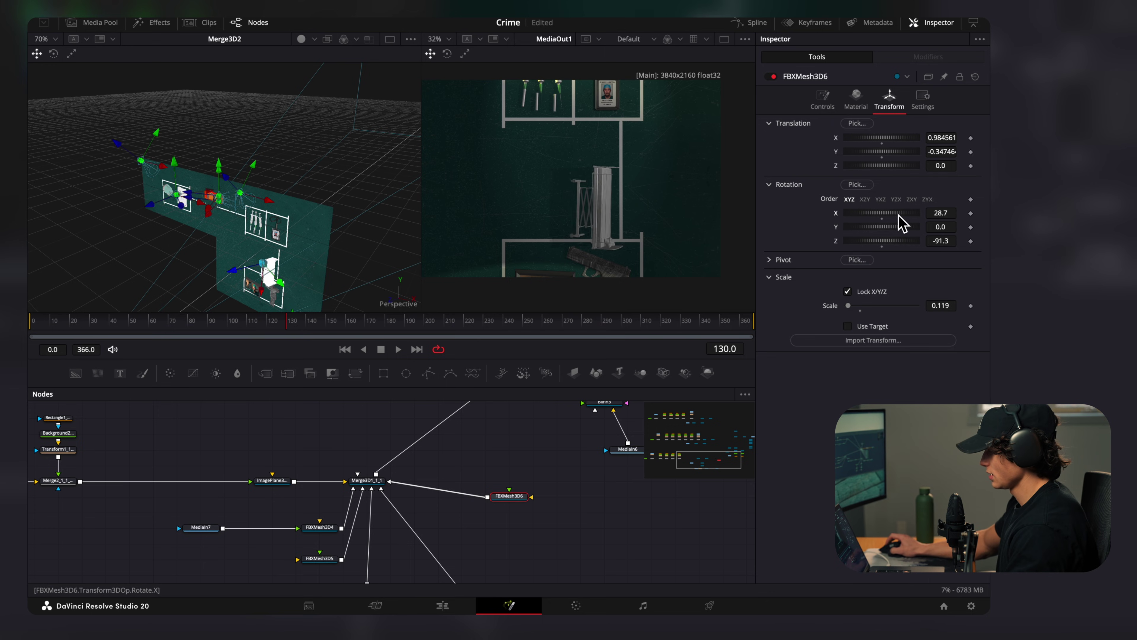
pyautogui.moveTo(899, 221); pyautogui.dragTo(920, 222)
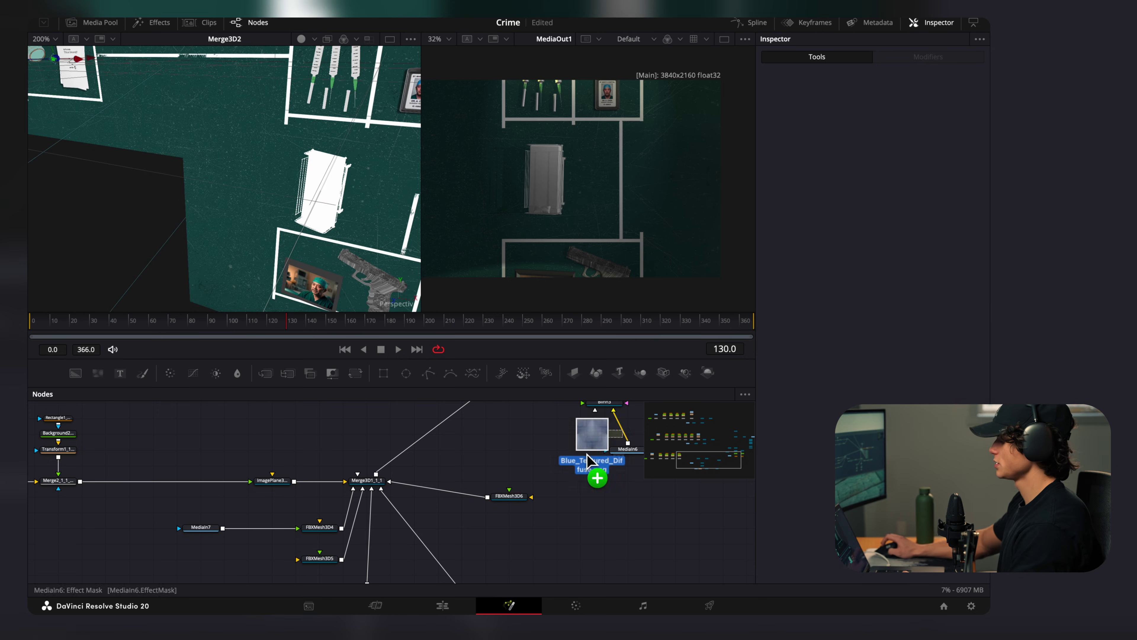
# - Add Blue_Textured_Diffuse.png and connect it to FBXMesh3D6 as the hospital bed's texture
pyautogui.moveTo(596, 472); pyautogui.dragTo(512, 500)
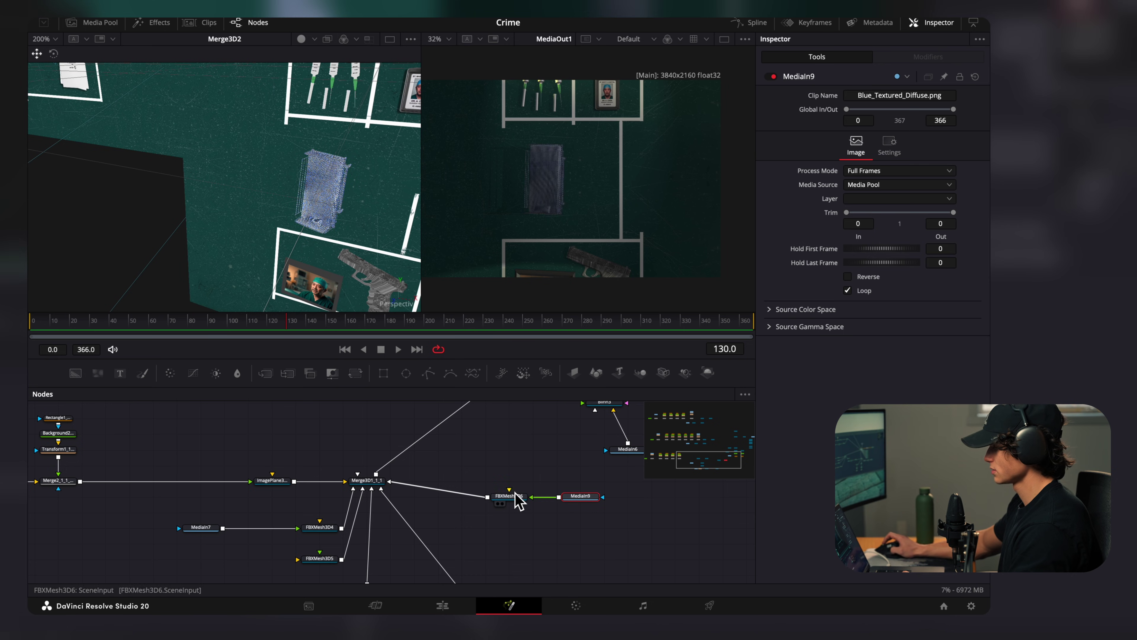
pyautogui.scroll(5, 580, 211)
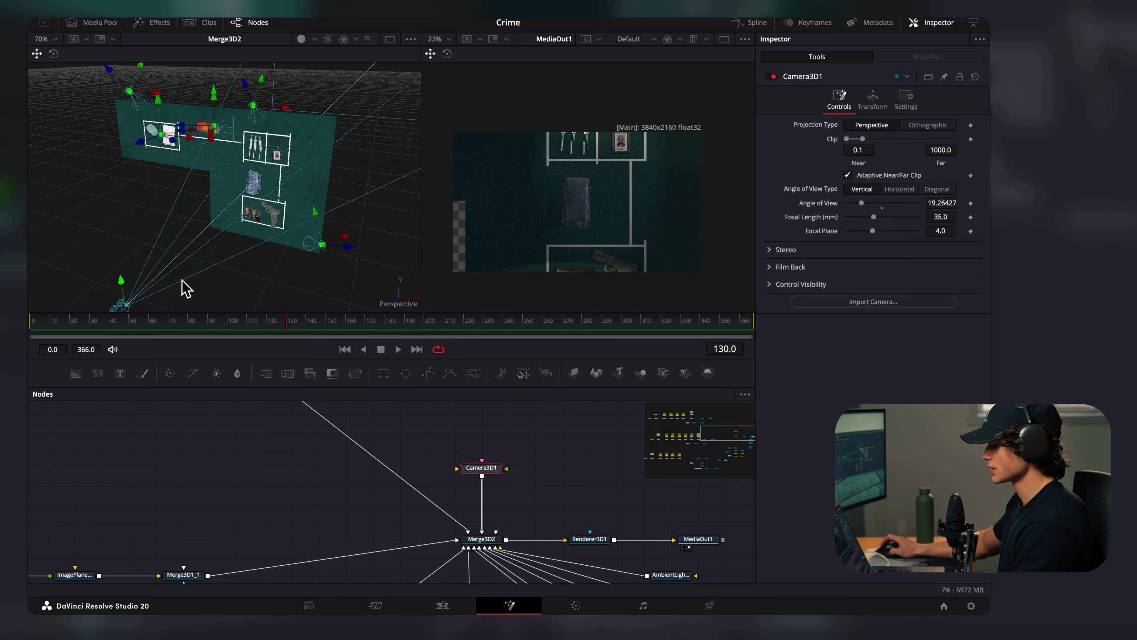
# - Move Camera3D1 back to frame the first board, and keyframe its X, Y and Z translation at the start of the timeline
pyautogui.moveTo(156, 187); pyautogui.dragTo(151, 119)
pyautogui.moveTo(184, 156); pyautogui.dragTo(102, 155)
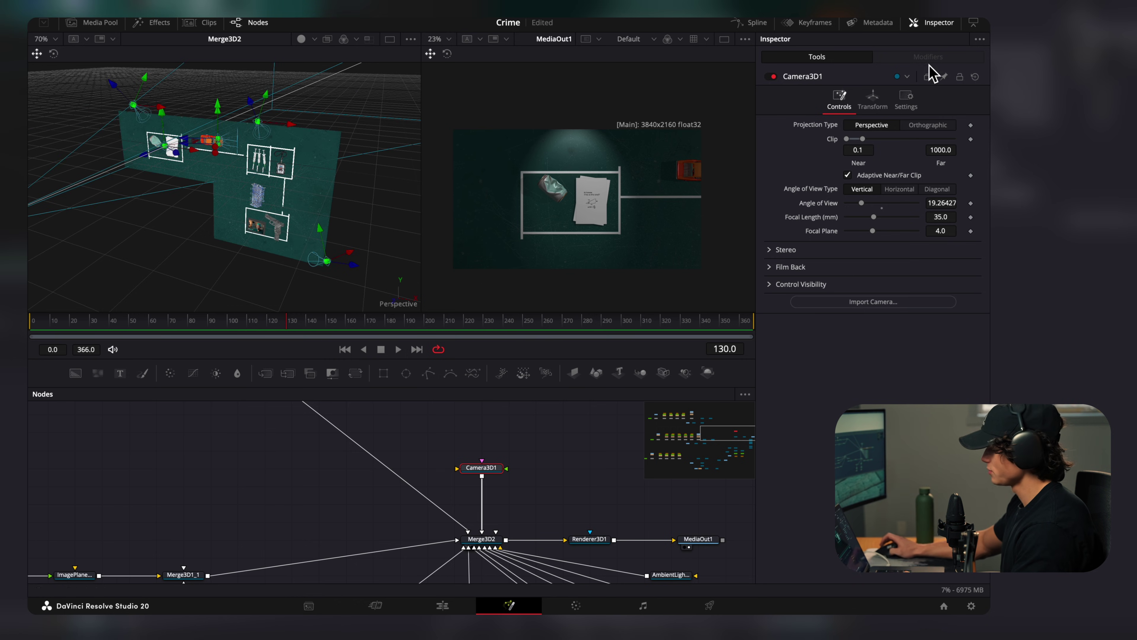
pyautogui.click(874, 100)
pyautogui.moveTo(185, 332); pyautogui.dragTo(45, 336)
pyautogui.click(971, 138)
pyautogui.click(971, 151)
pyautogui.click(971, 165)
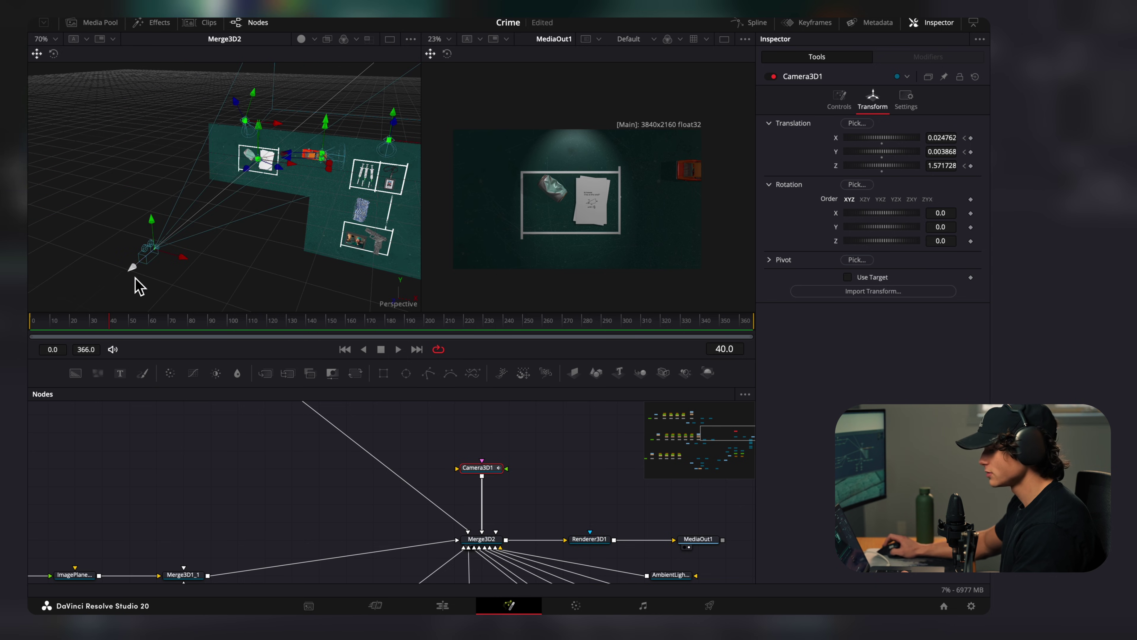
# - Push the camera toward the first board to Z 1.026334 at frame 40, and keyframe its X translation at frame 30
pyautogui.moveTo(139, 270); pyautogui.dragTo(195, 245)
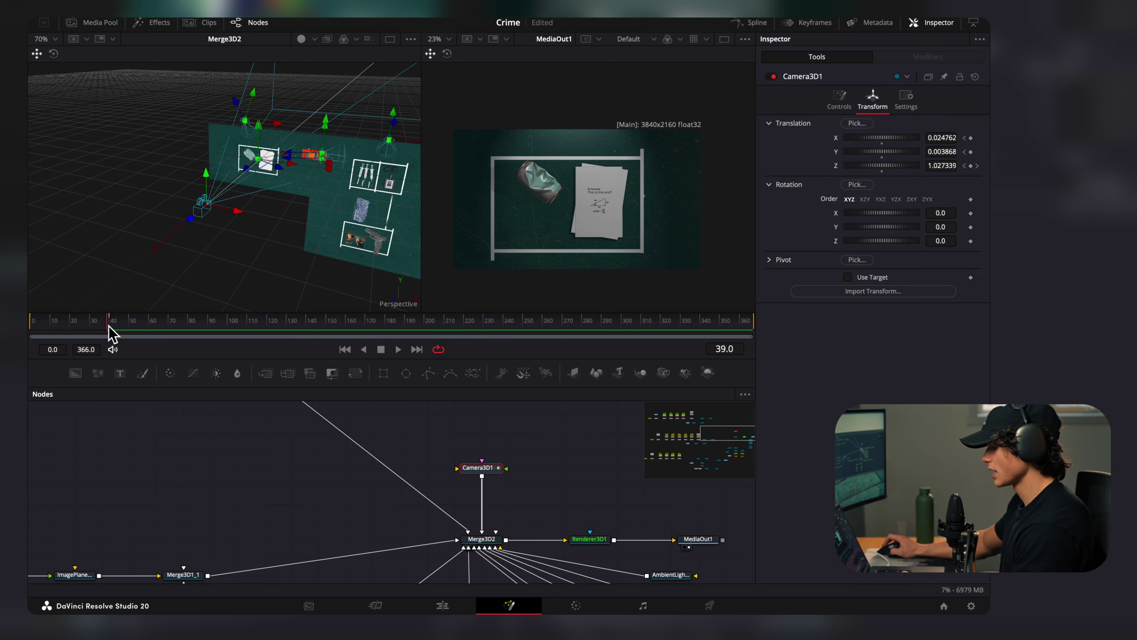
pyautogui.moveTo(99, 329); pyautogui.dragTo(92, 328)
pyautogui.click(971, 138)
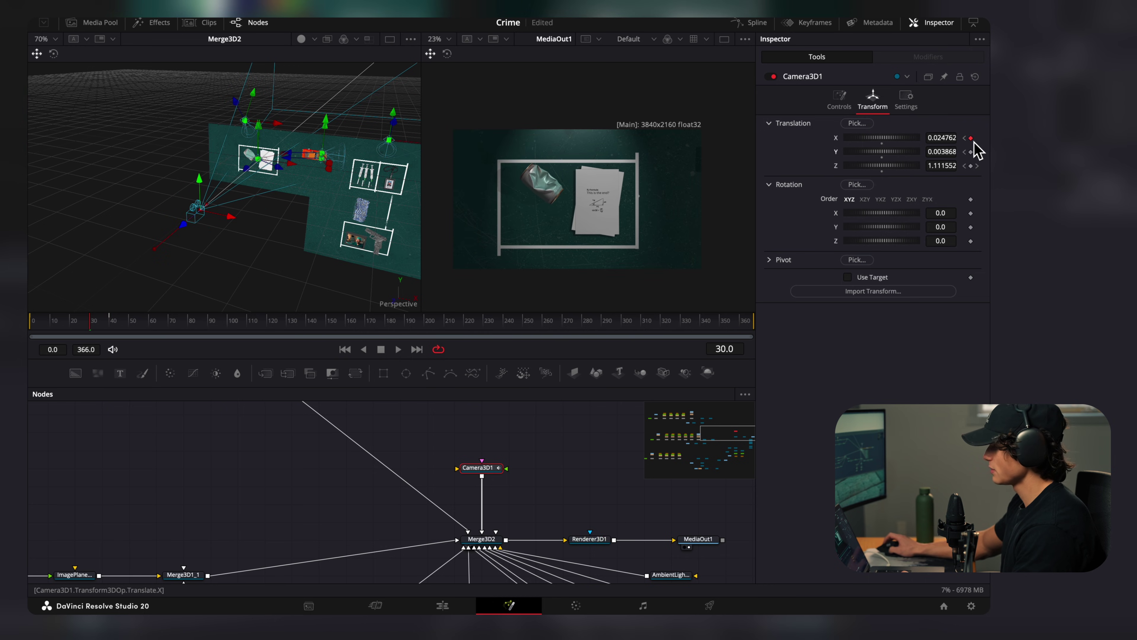
# - Slide the camera across to X 0.998942 at frame 139 to frame the syringe board, and keyframe its Y translation at frame 129
pyautogui.click(216, 329)
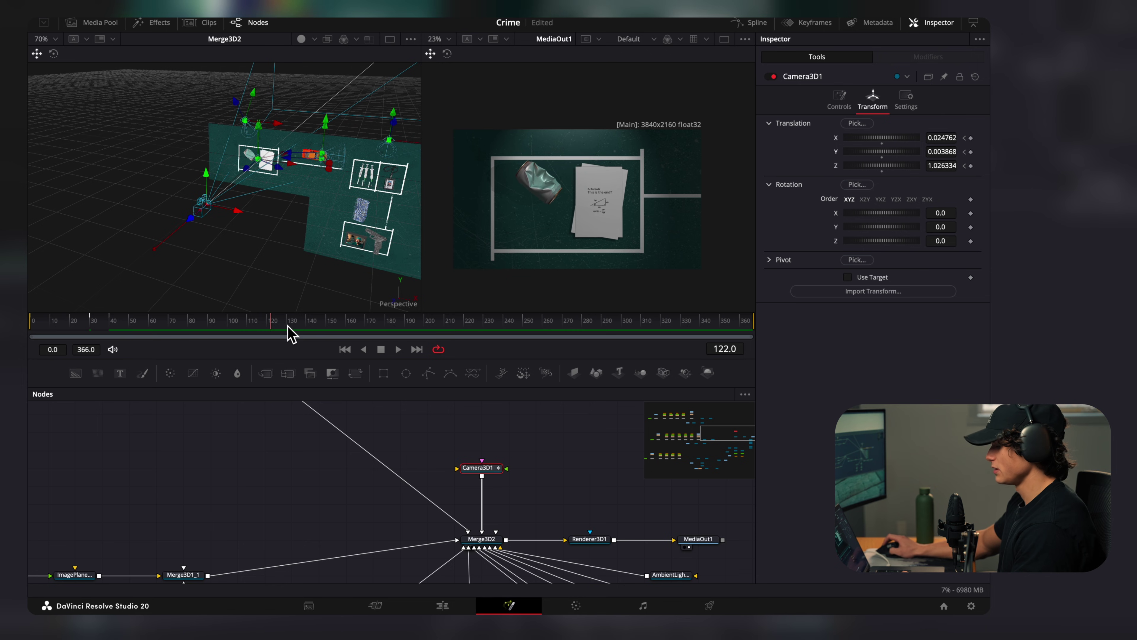
pyautogui.moveTo(150, 210); pyautogui.dragTo(307, 249)
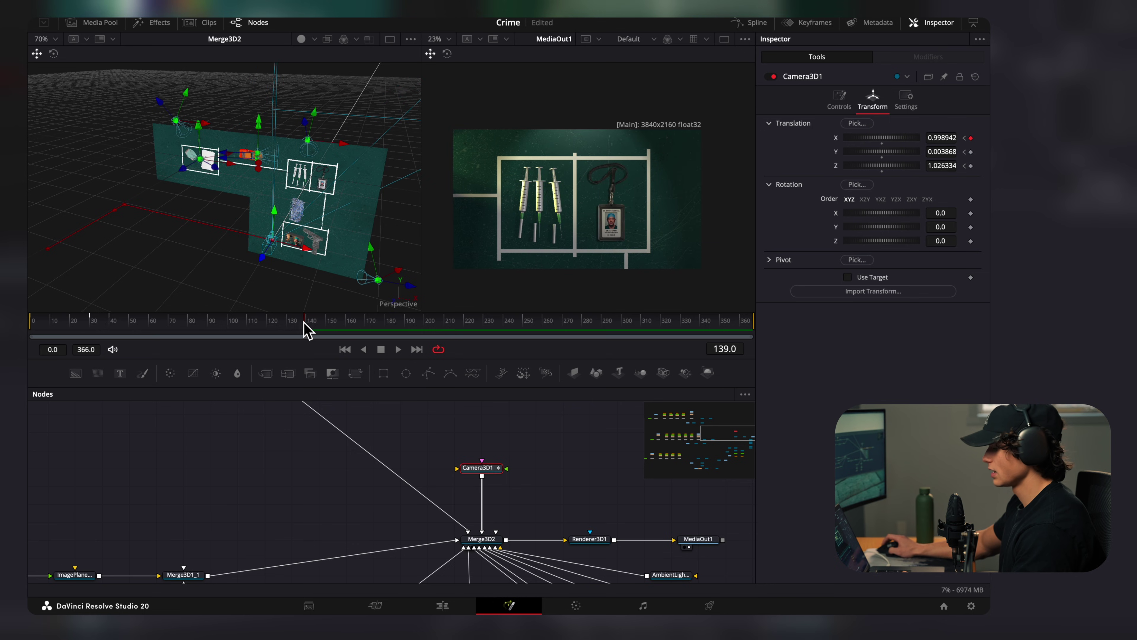
pyautogui.moveTo(300, 332); pyautogui.dragTo(287, 328)
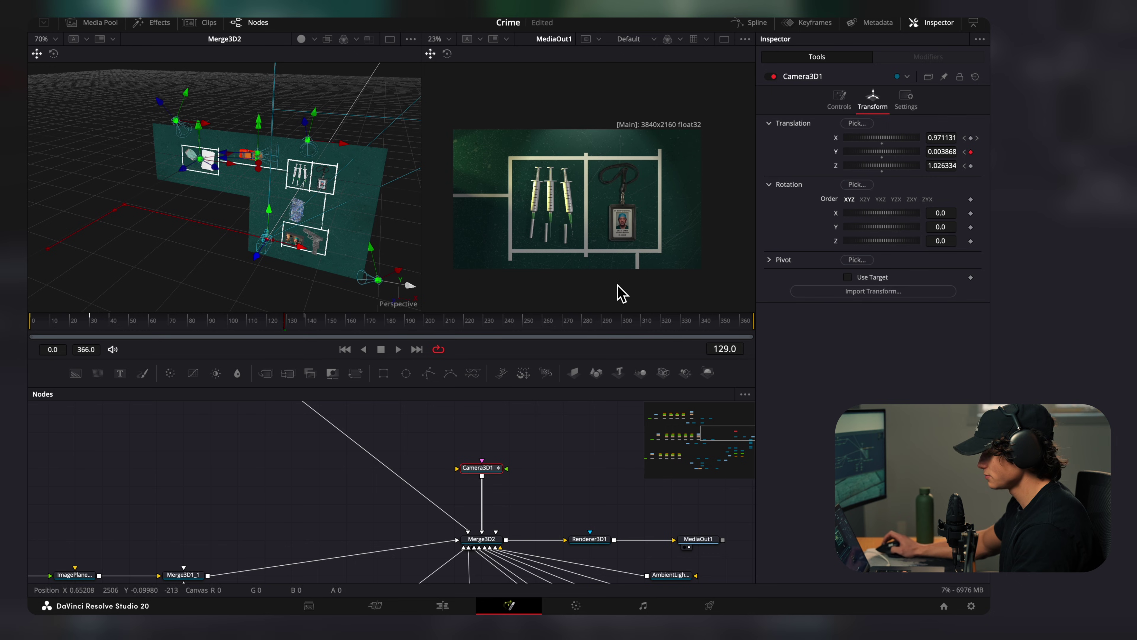
# - Lower the camera at frame 250 to frame the pistol board, and scrub through the camera animation from the start
pyautogui.moveTo(434, 330); pyautogui.dragTo(525, 331)
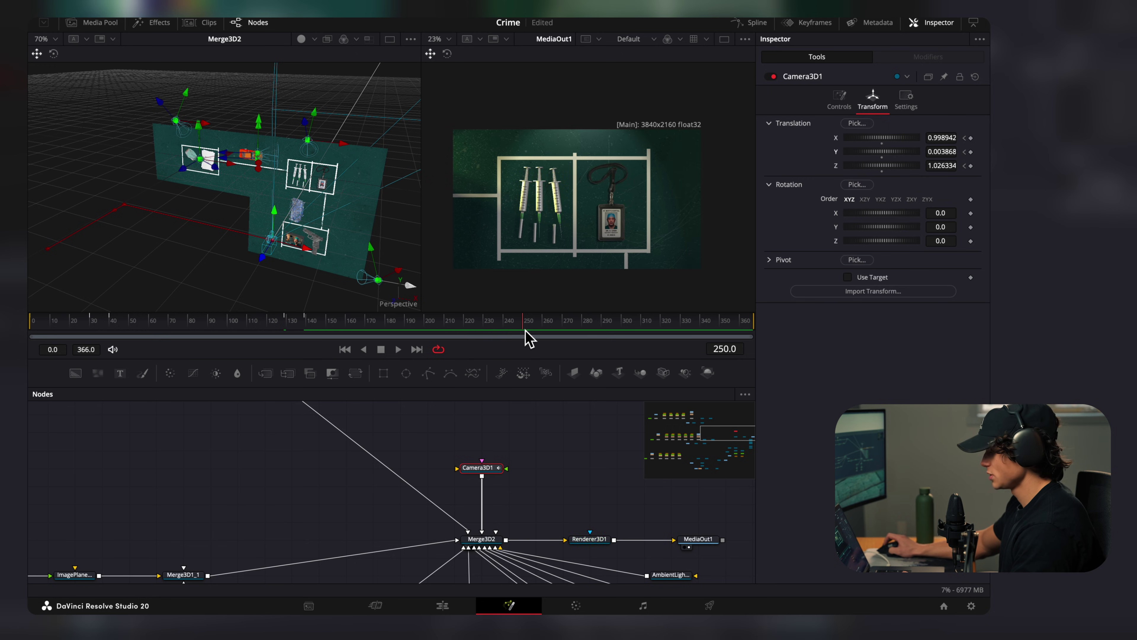
pyautogui.moveTo(277, 212); pyautogui.dragTo(279, 279)
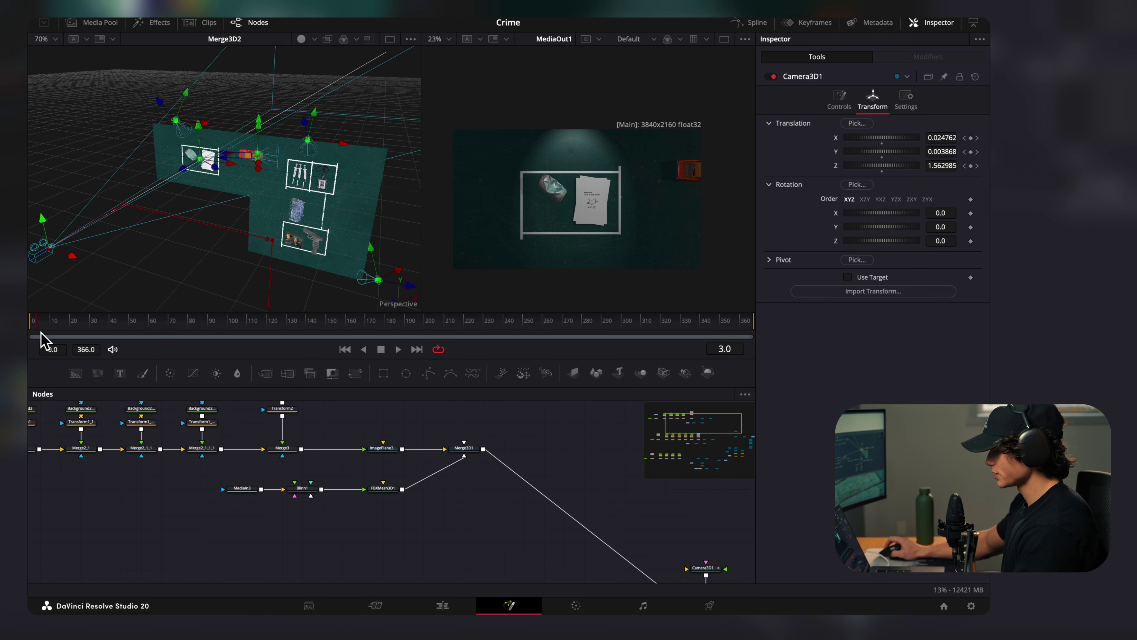
pyautogui.moveTo(42, 340); pyautogui.dragTo(531, 319)
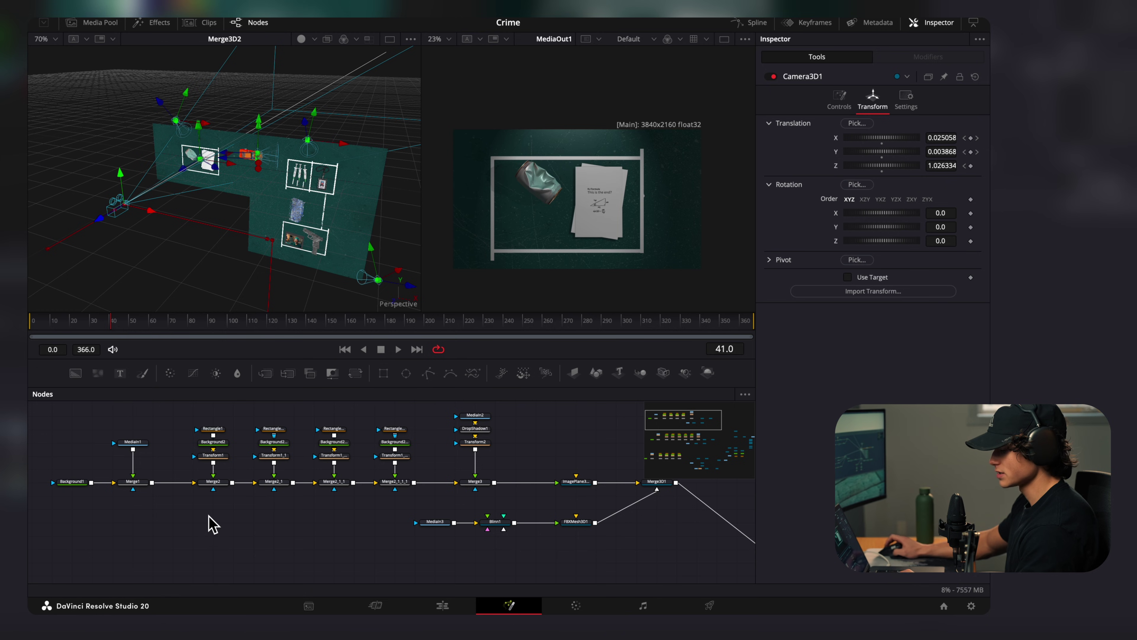
pyautogui.scroll(1, 210, 523)
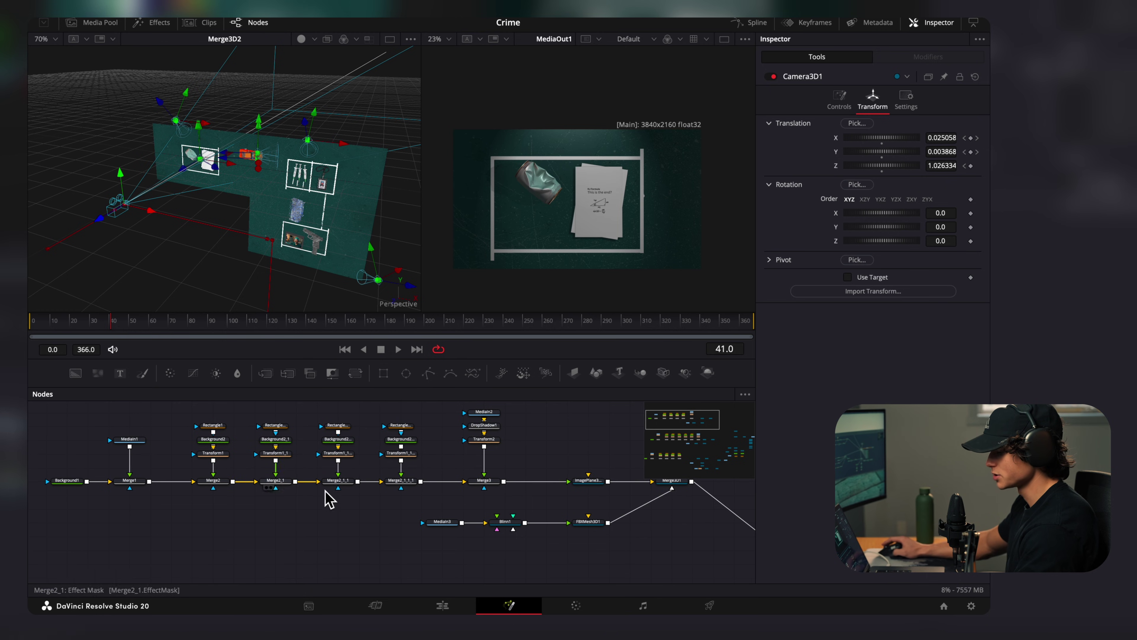